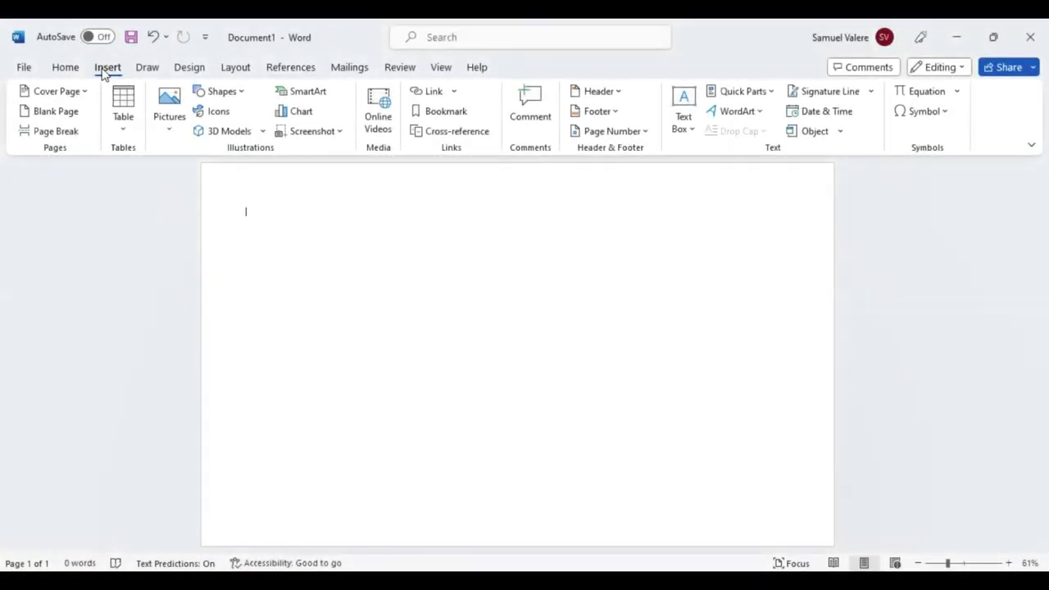
- Draw a rectangle and stretch it to cover the whole page
left_click(221, 91)
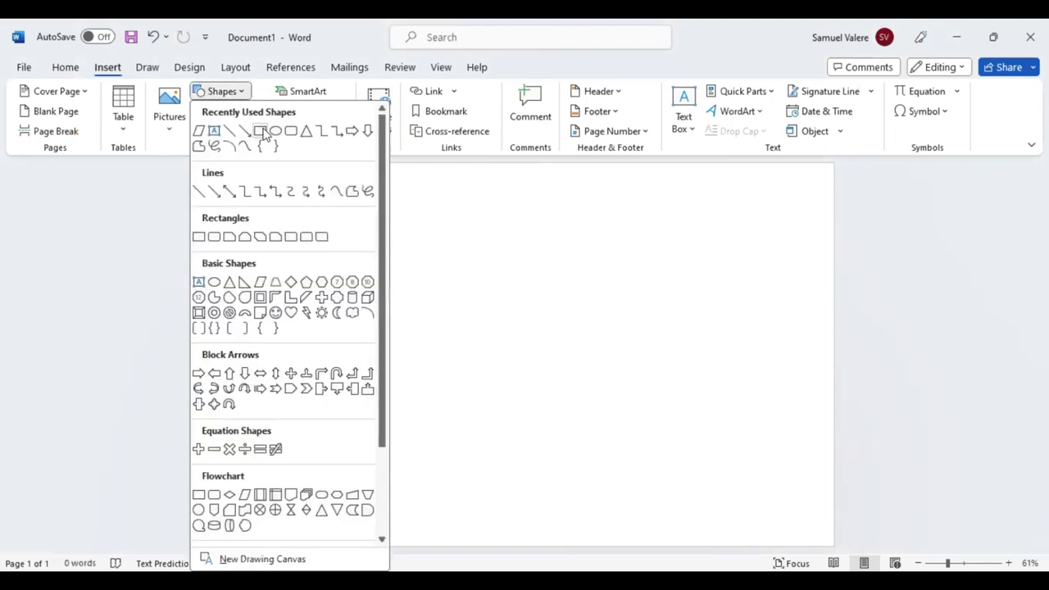
left_click(211, 174)
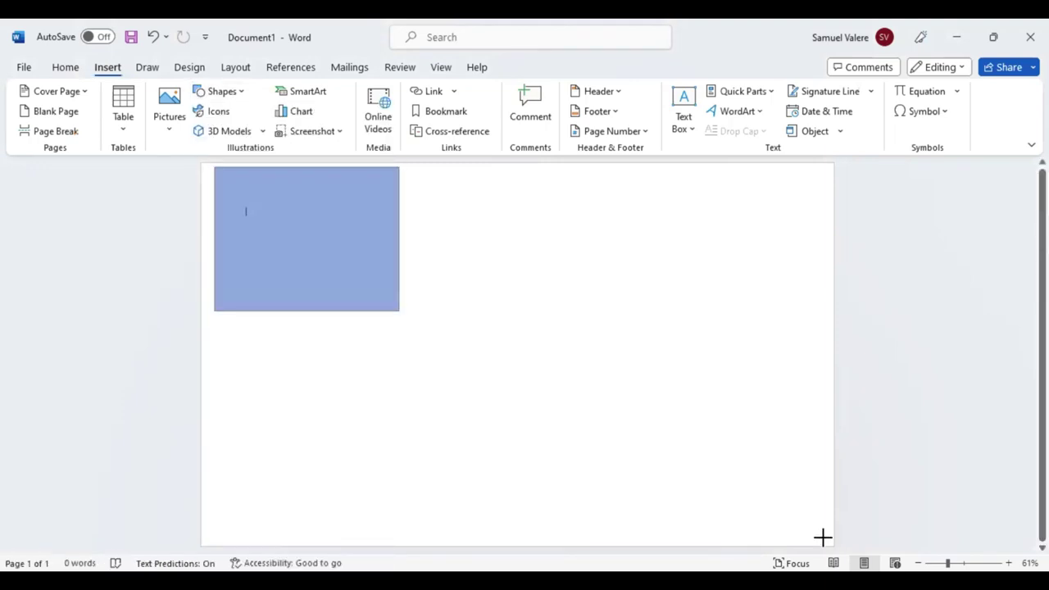
left_click_drag(823, 537, 855, 555)
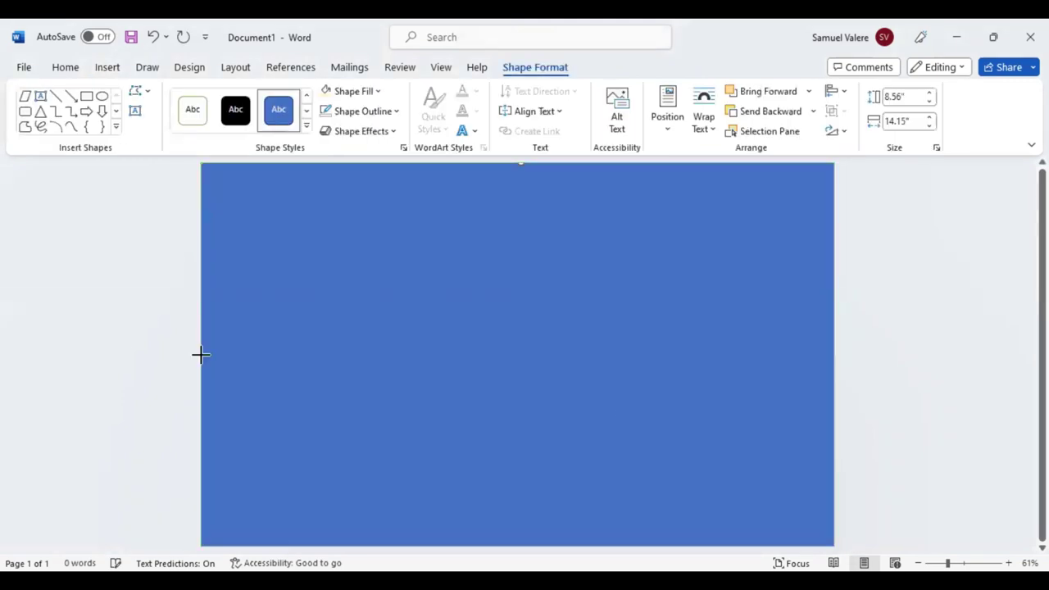
mouse_move(201, 354)
left_mouse_down()
mouse_move(185, 357)
mouse_move(202, 357)
left_mouse_up()
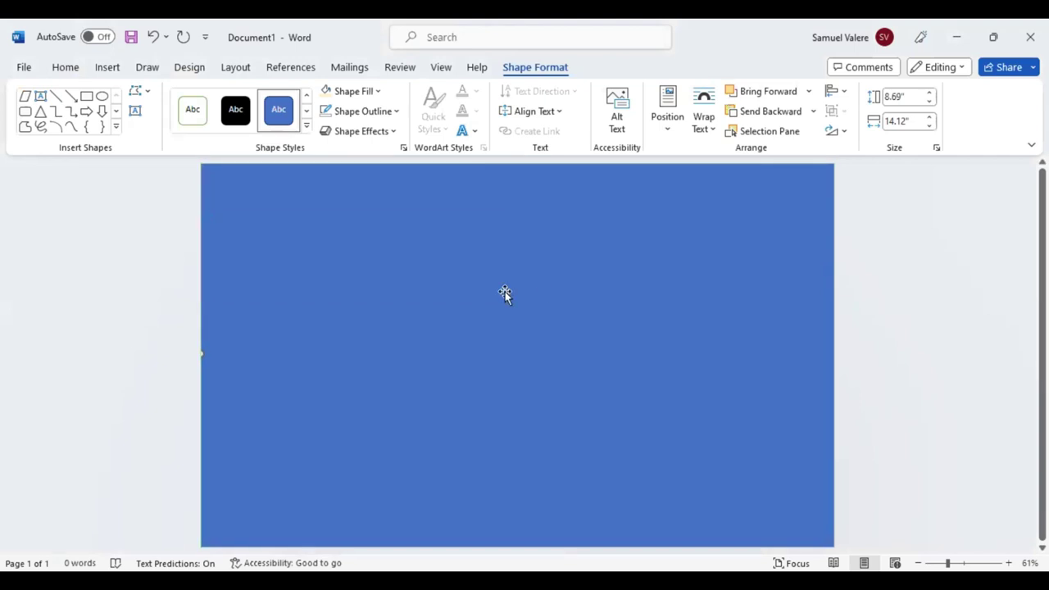
- Fill the page rectangle with a very pale gray instead of light yellow
left_click(378, 92)
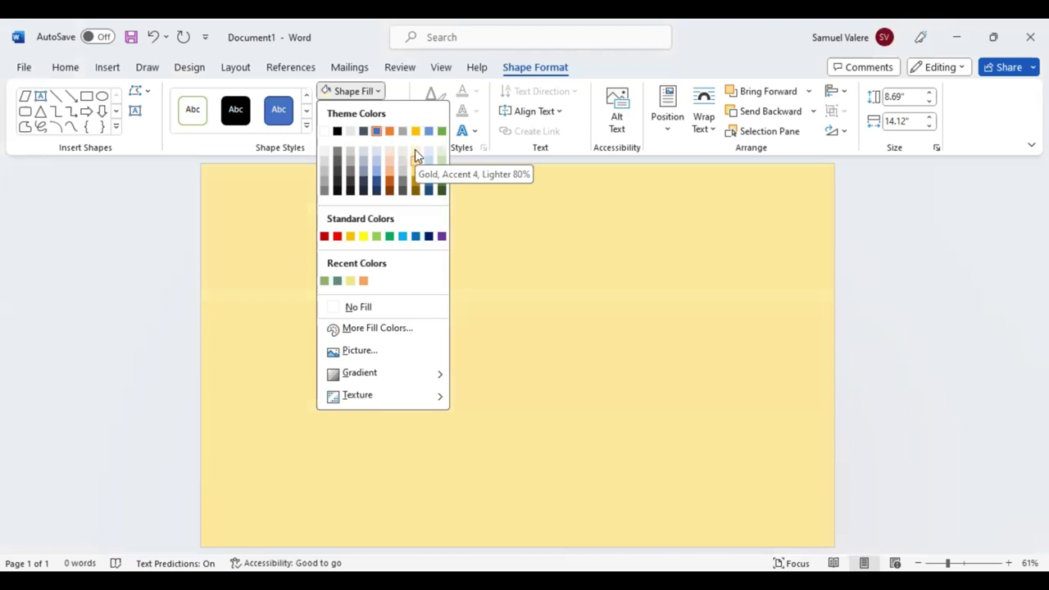
left_click(415, 153)
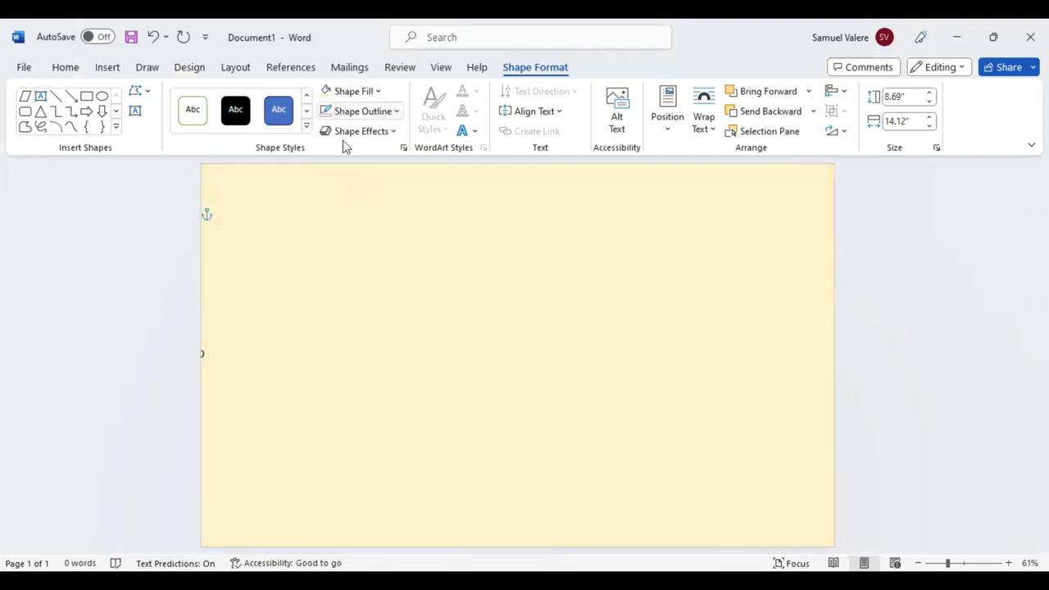
left_click(351, 90)
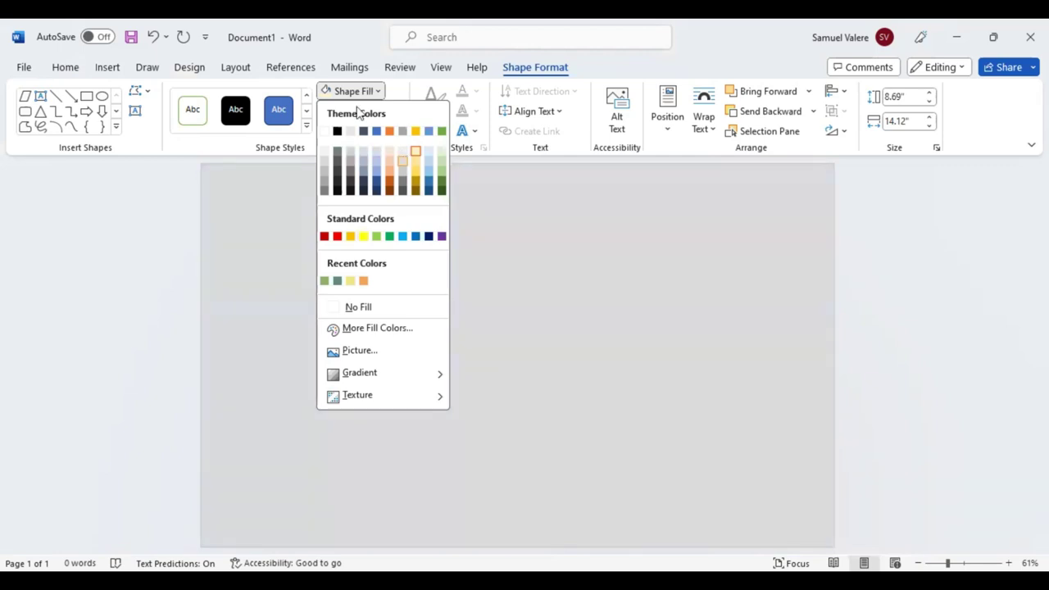
left_click(26, 95)
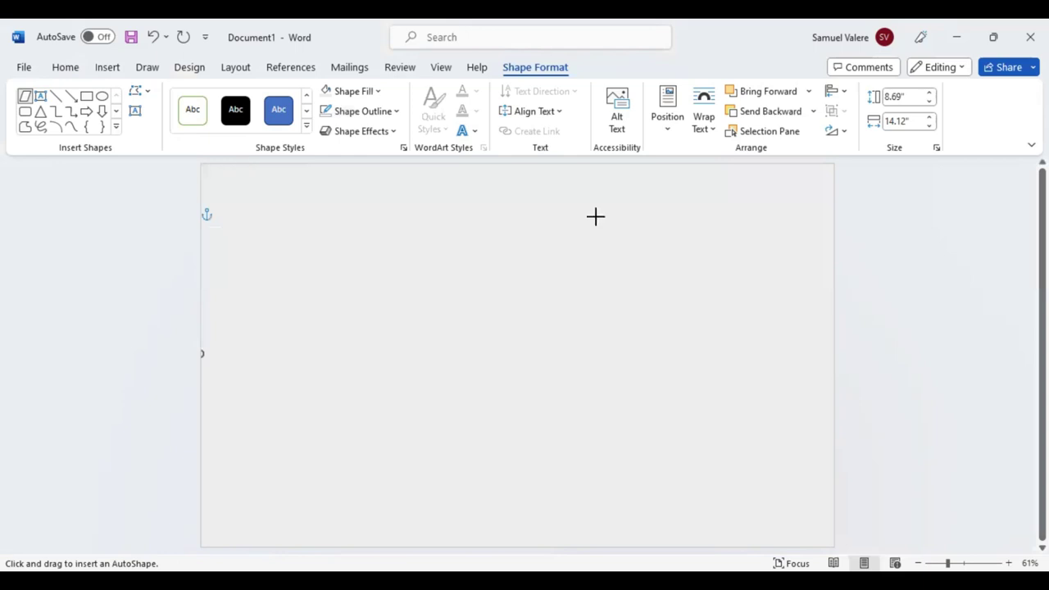
- Draw a 1.24" × 8.46" parallelogram band at the page's top-right edge and fill it green
left_click_drag(416, 189, 819, 248)
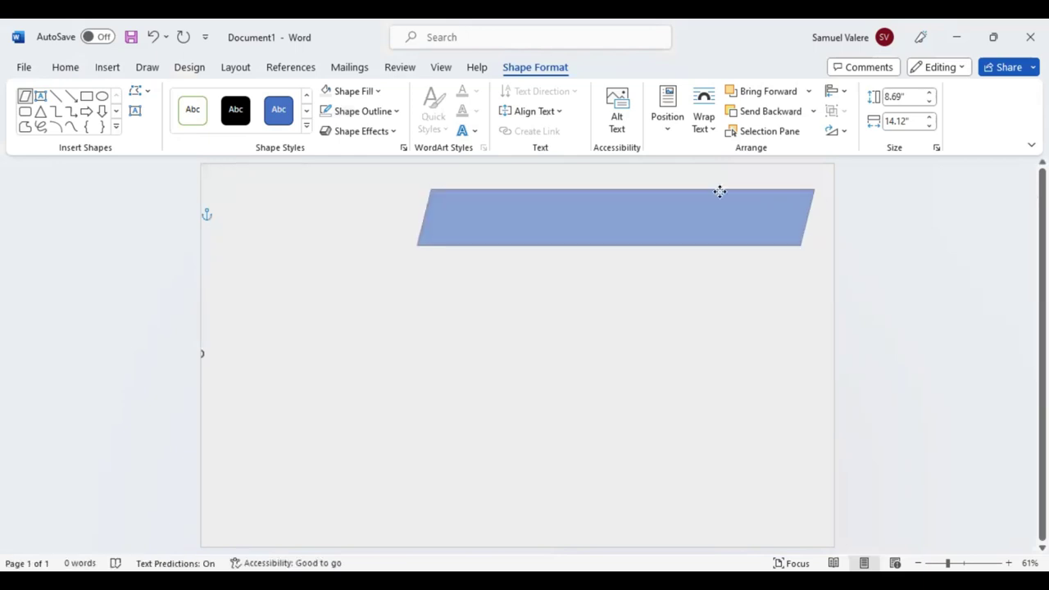
left_click_drag(730, 190, 736, 190)
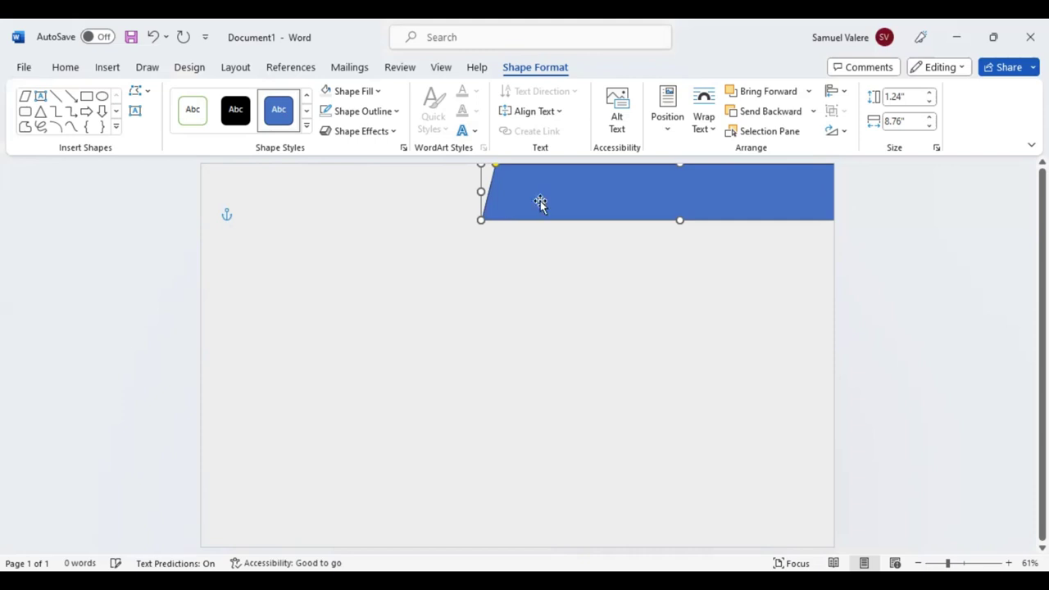
left_click_drag(540, 203, 498, 190)
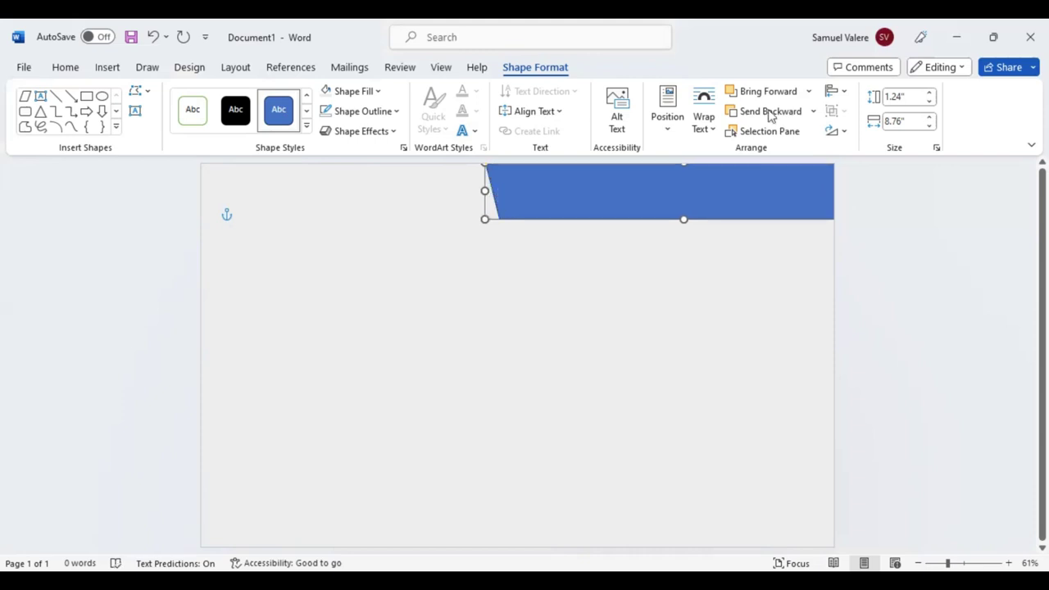
left_click(770, 112)
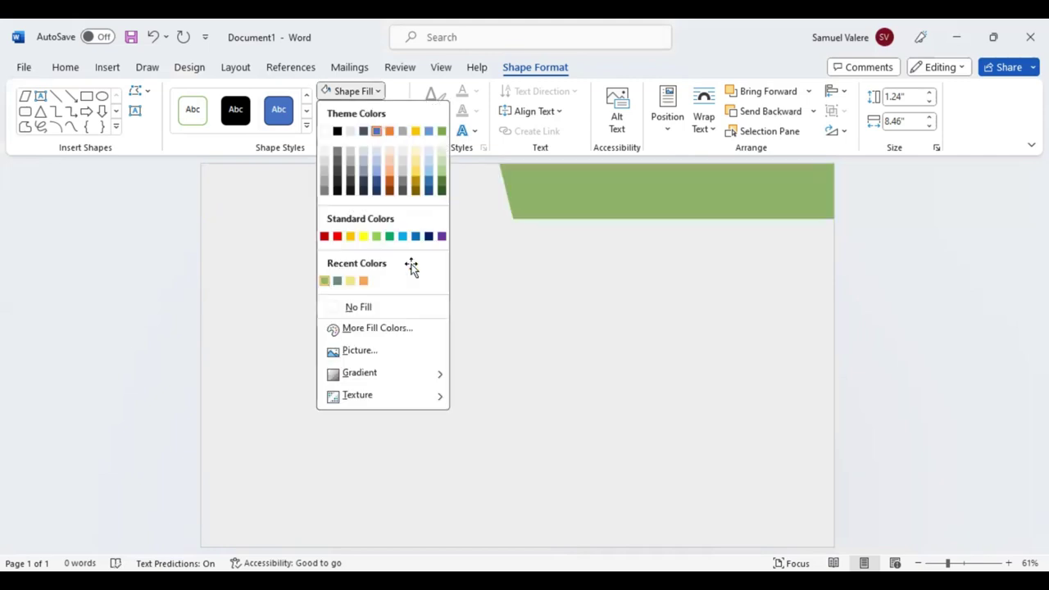
left_click(570, 197)
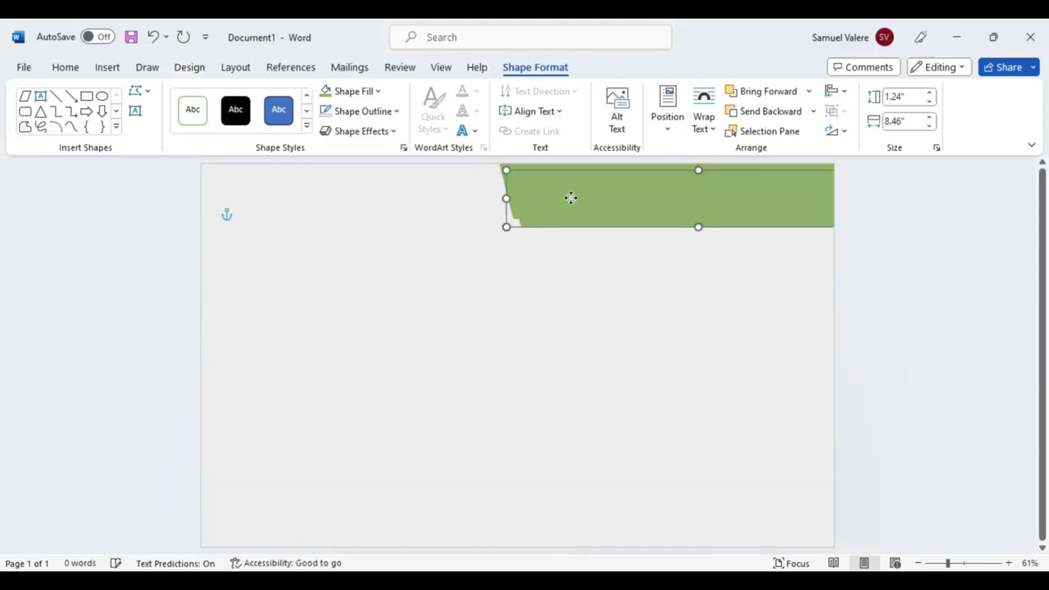
- Add an orange copy of the green band, widen it leftward and send it behind the green
left_click_drag(570, 197, 547, 191)
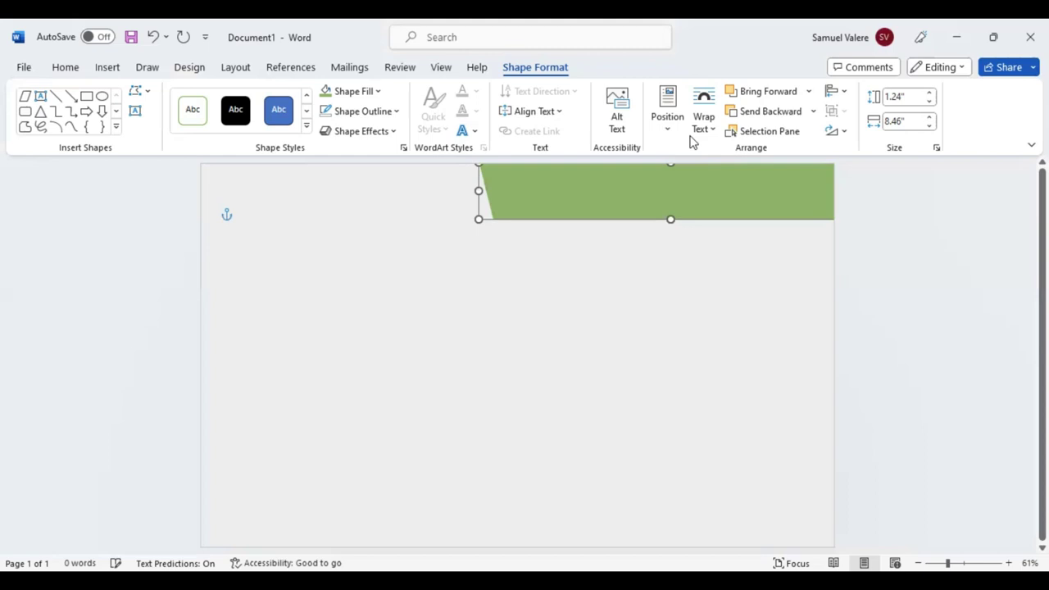
left_click(473, 189)
mouse_move(479, 189)
left_mouse_down()
mouse_move(514, 188)
mouse_move(486, 190)
mouse_move(500, 190)
left_mouse_up()
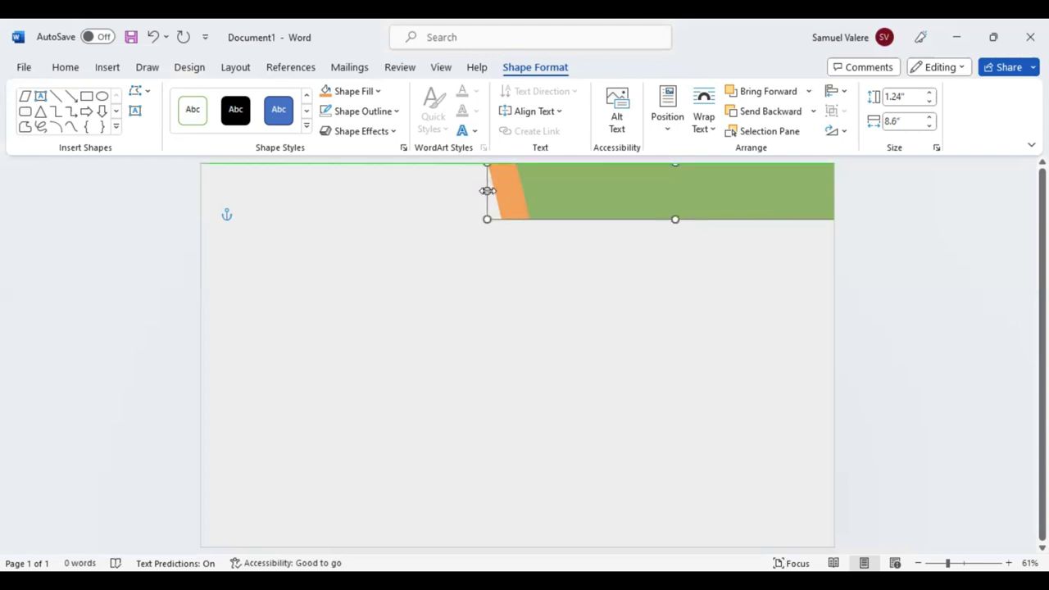
left_click(514, 197)
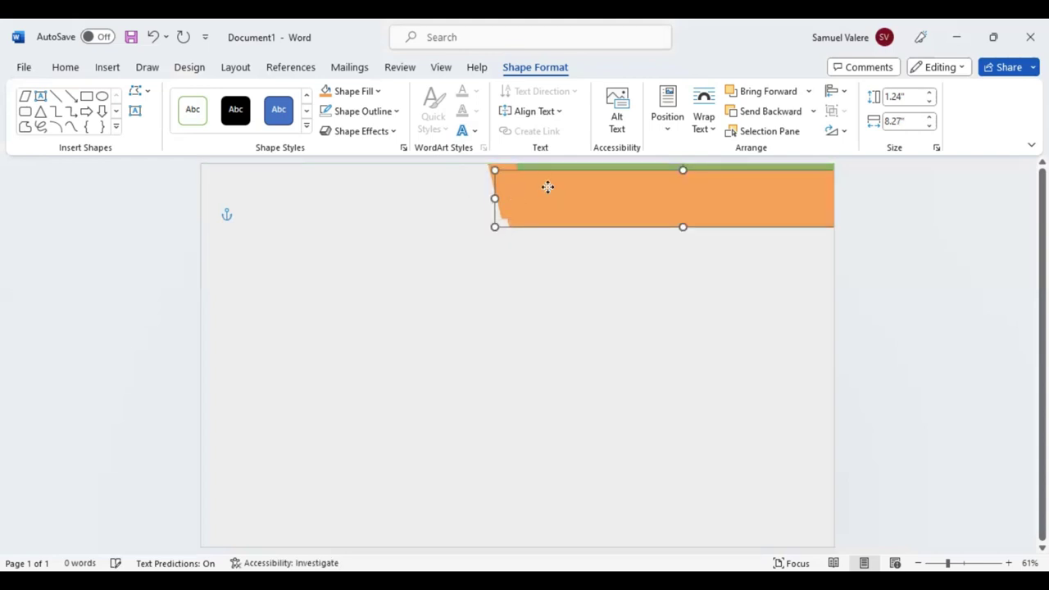
left_click_drag(493, 189, 469, 187)
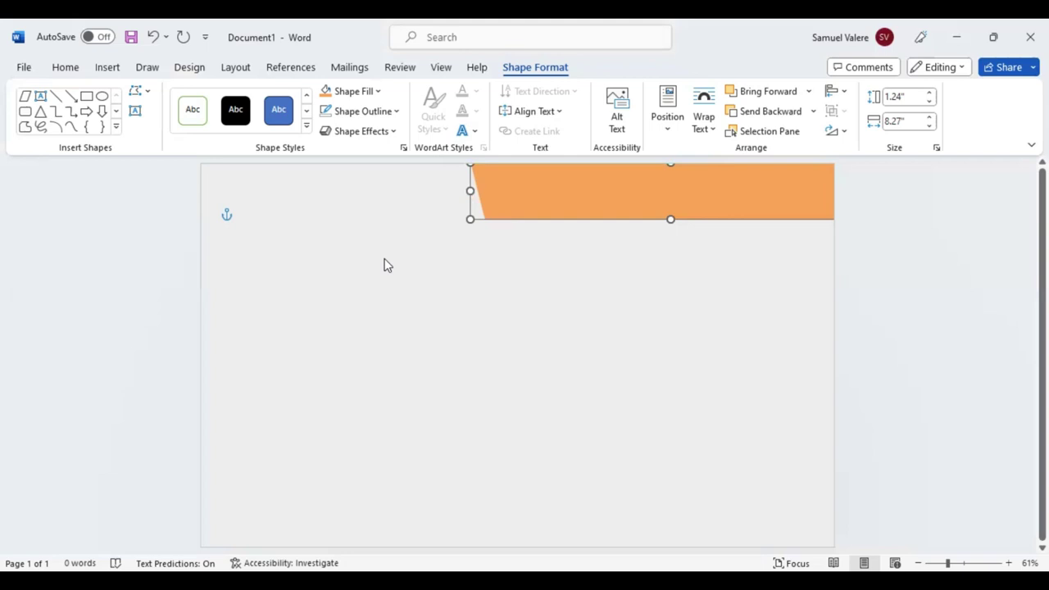
left_click(748, 115)
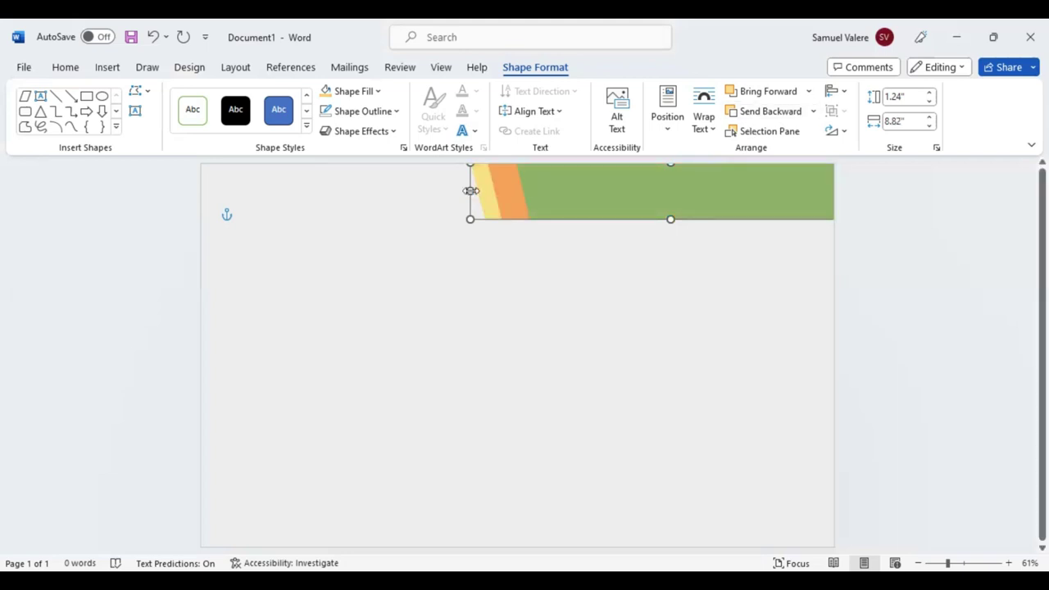
- Offset the yellow stripe, then group all three stripes into one 1.24" × 9.29" banner
left_click_drag(470, 190, 460, 190)
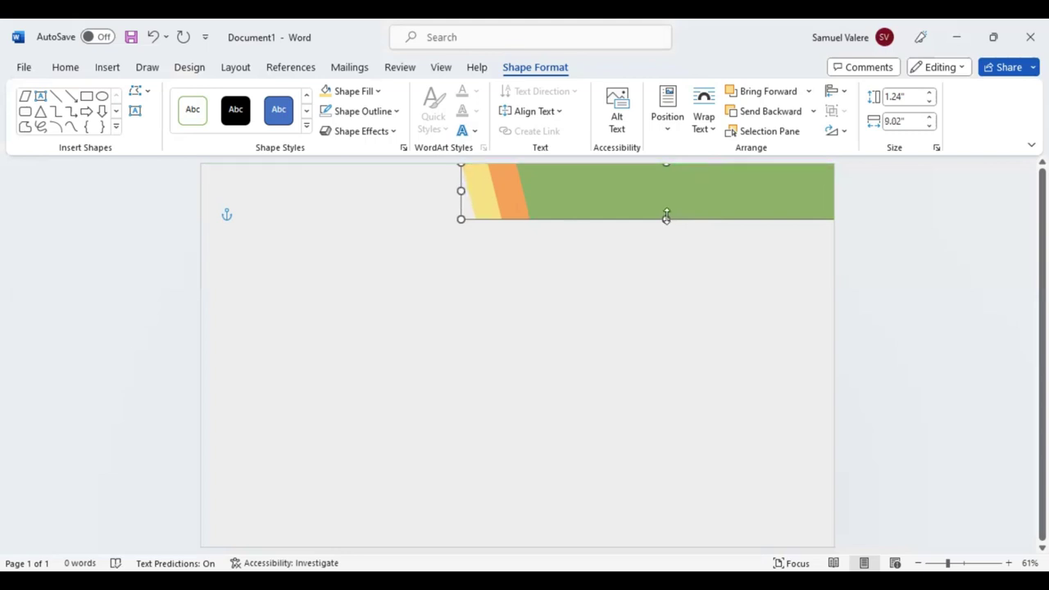
left_click_drag(666, 216, 672, 214)
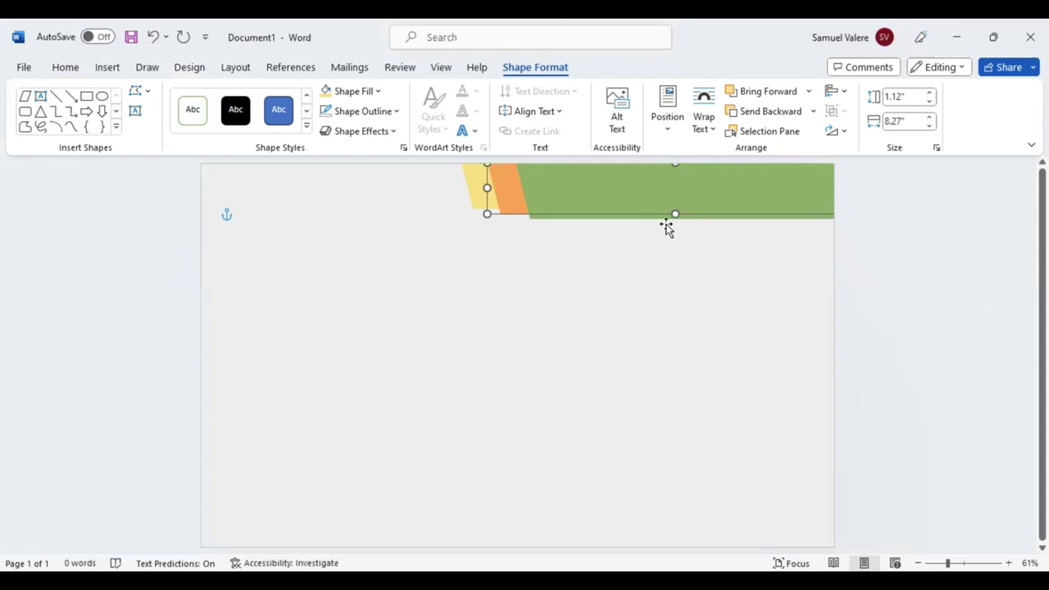
left_click_drag(487, 188, 461, 185)
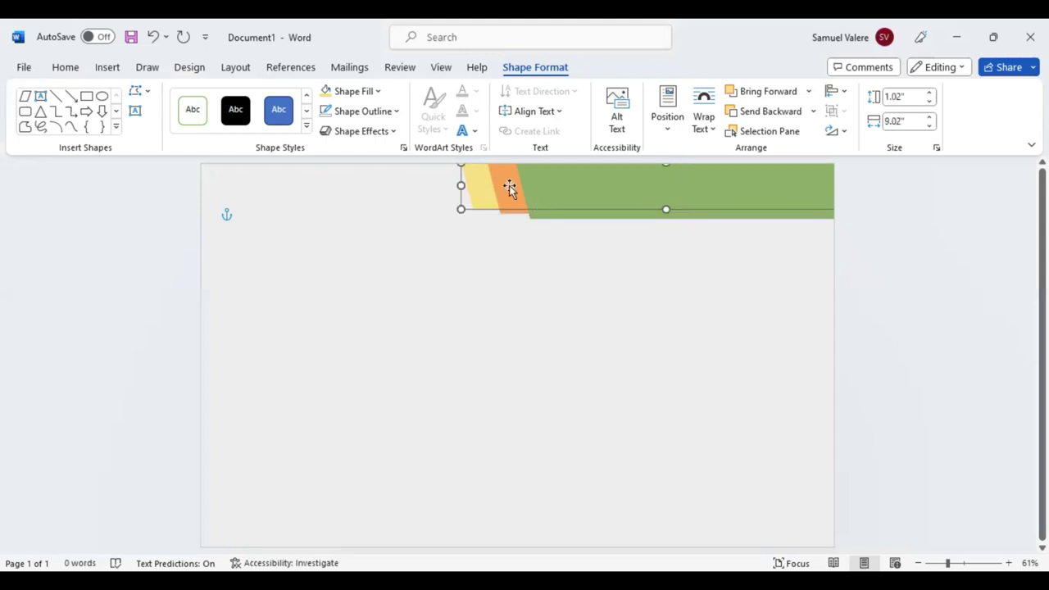
left_click(509, 186, "shift")
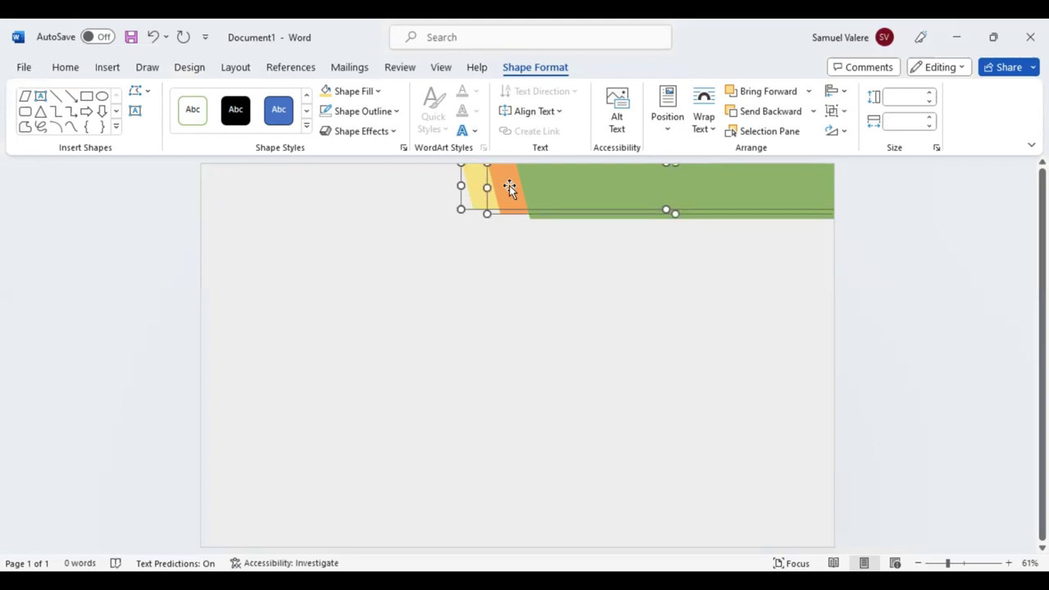
left_click(554, 186, "shift")
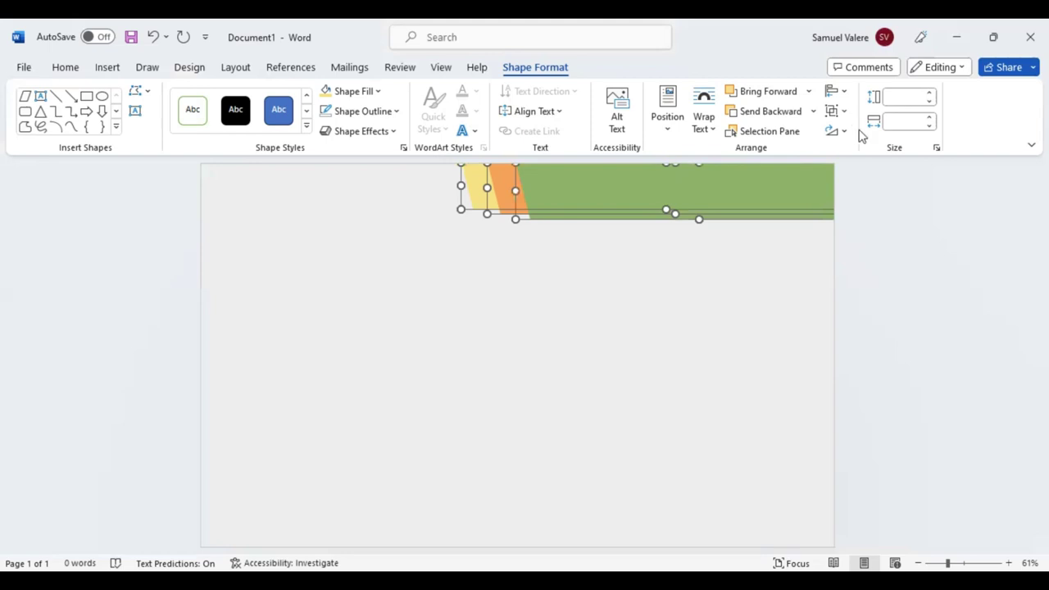
left_click(775, 178)
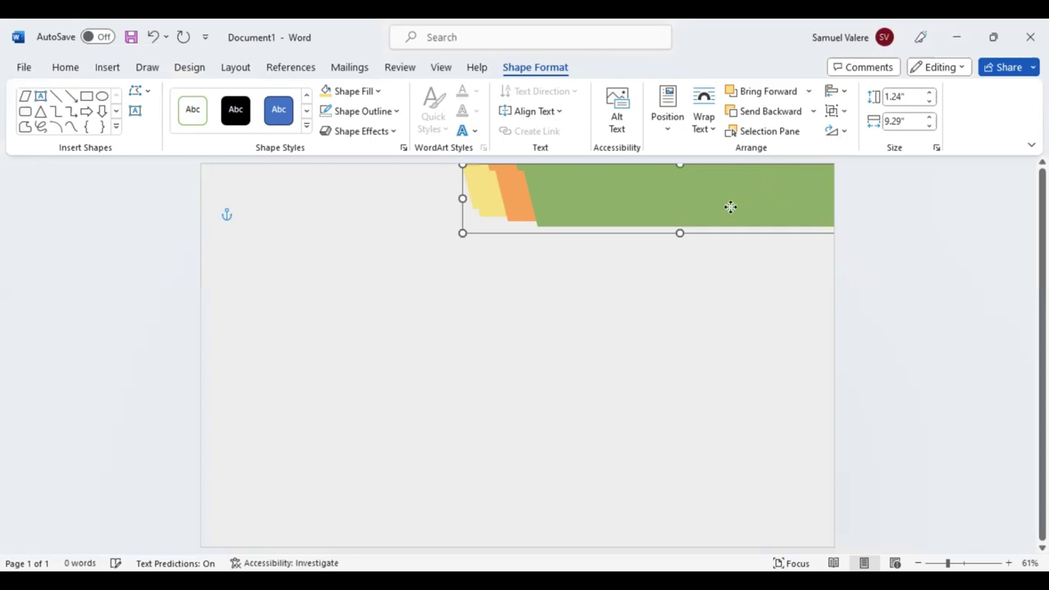
- Place a mirrored copy of the banner at the top-left, aligned to the page top, and select both
left_click_drag(730, 206, 635, 213)
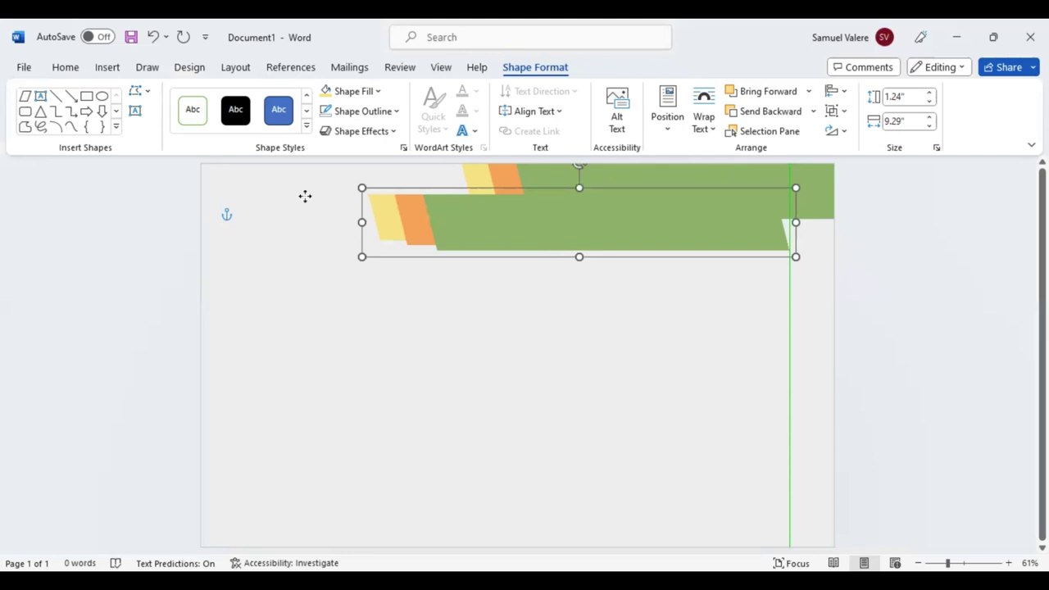
left_click_drag(305, 195, 259, 186)
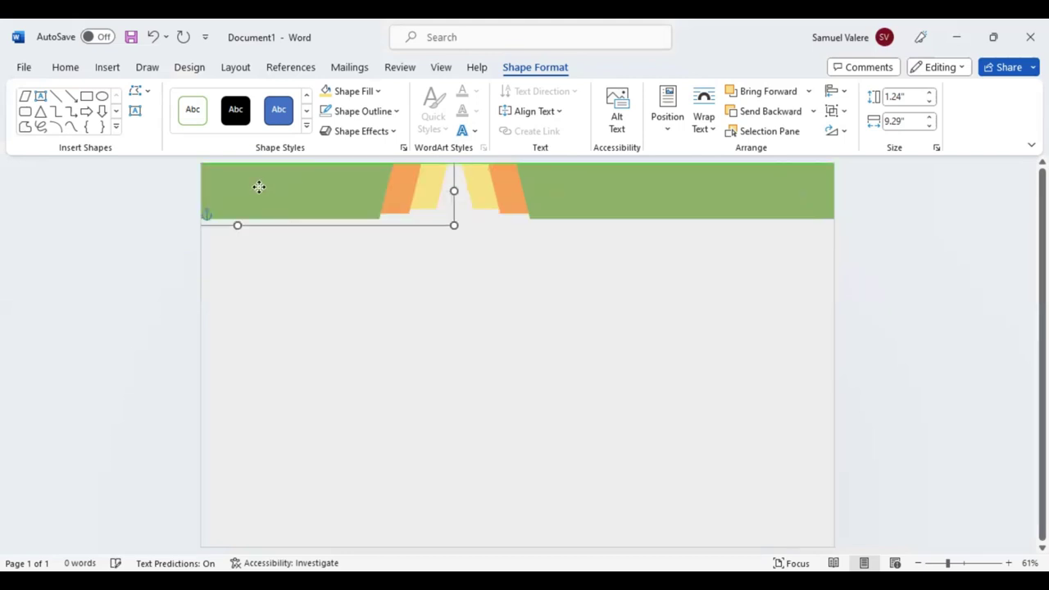
left_click_drag(604, 187, 614, 188)
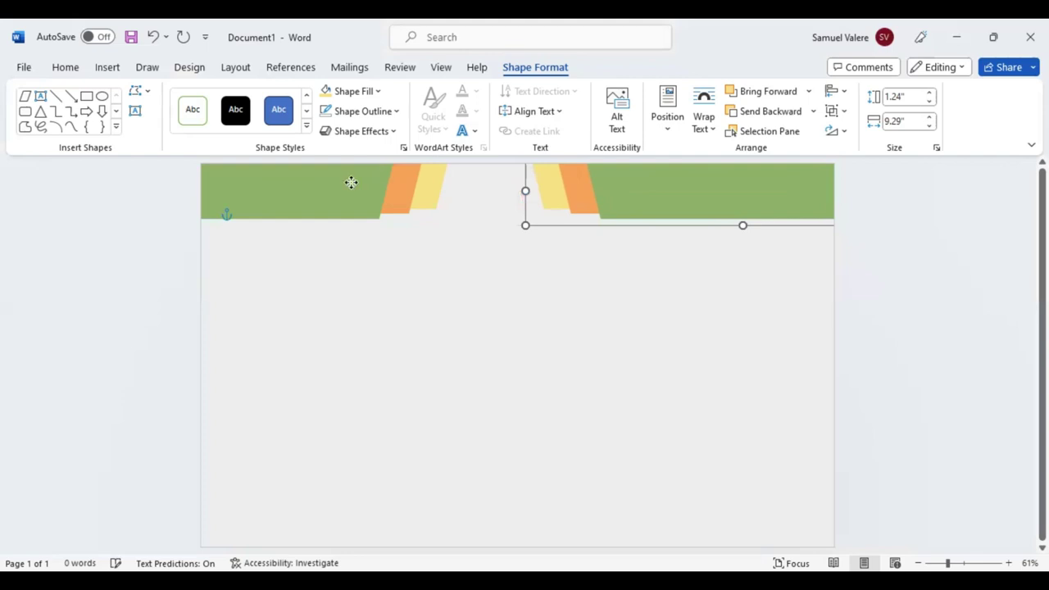
left_click(351, 181)
left_click_drag(350, 182, 362, 187)
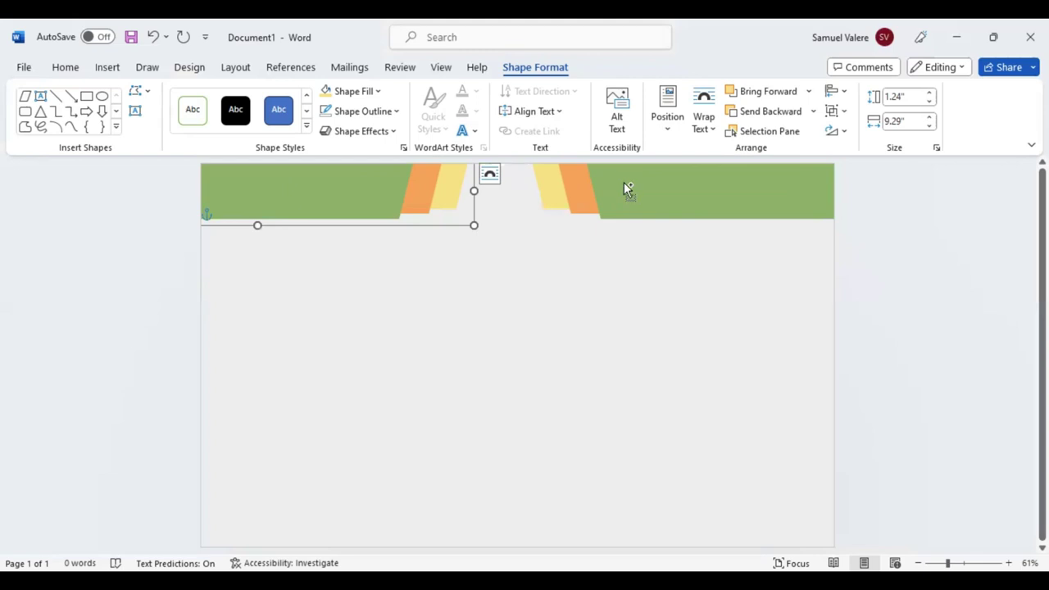
key("ctrl+a")
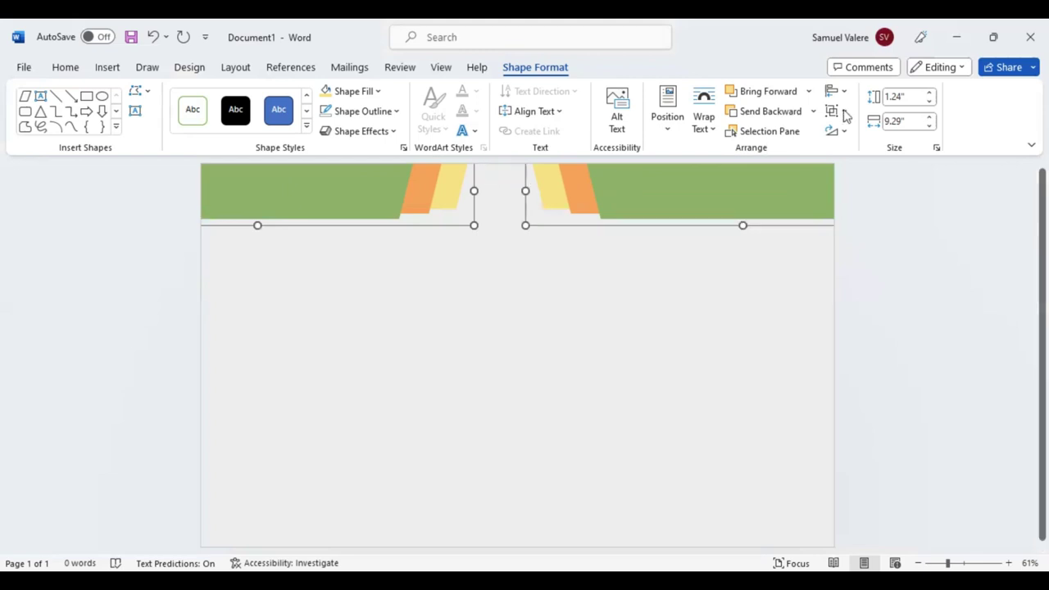
- Group both top banners into one 1" × 20" header and place a copy along the page bottom
left_click(835, 112)
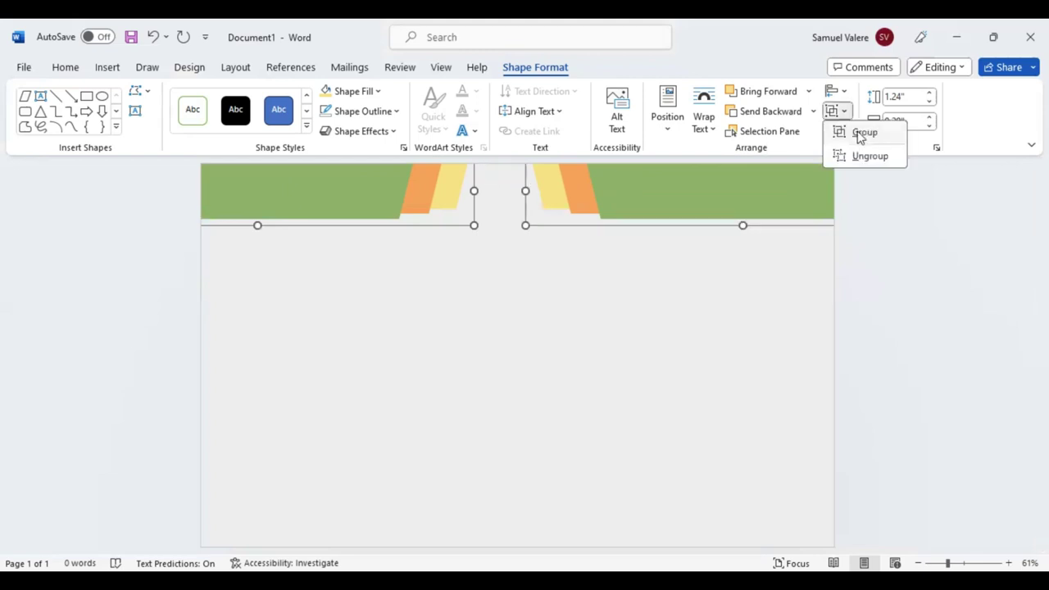
left_click(504, 227)
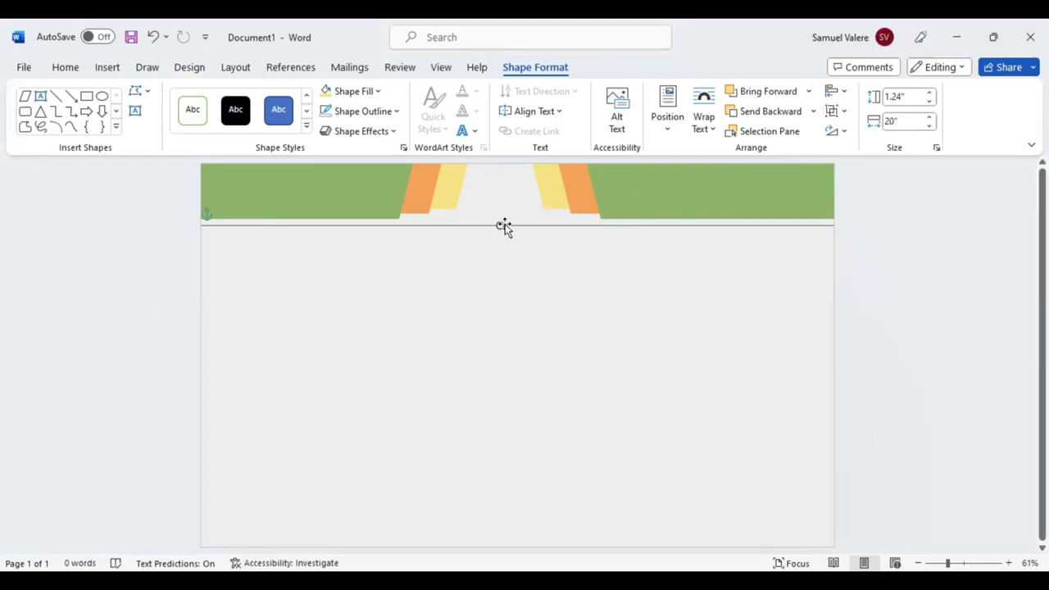
left_click_drag(504, 223, 501, 209)
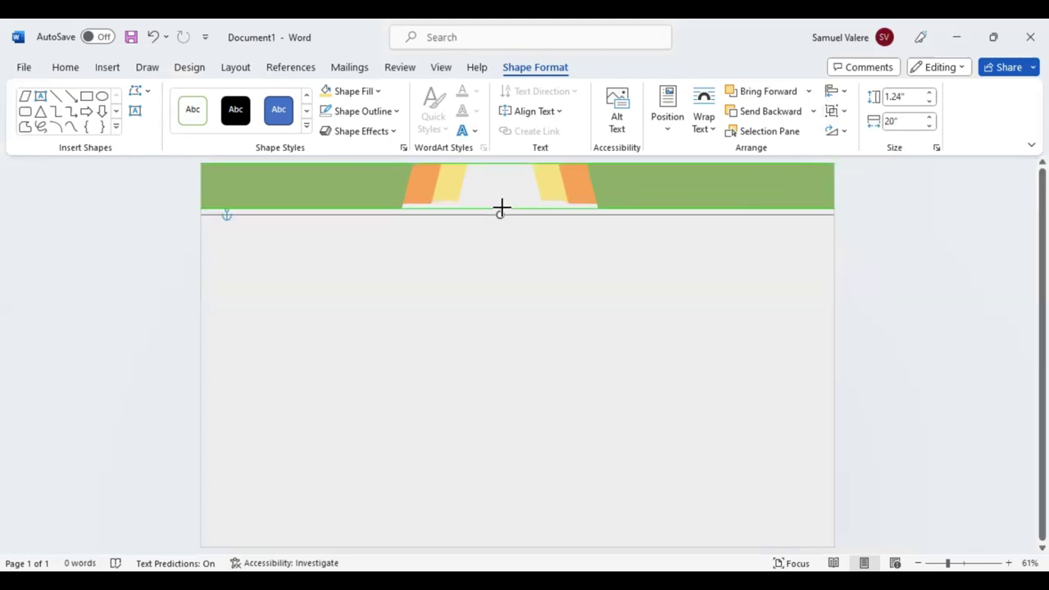
key("ctrl+z")
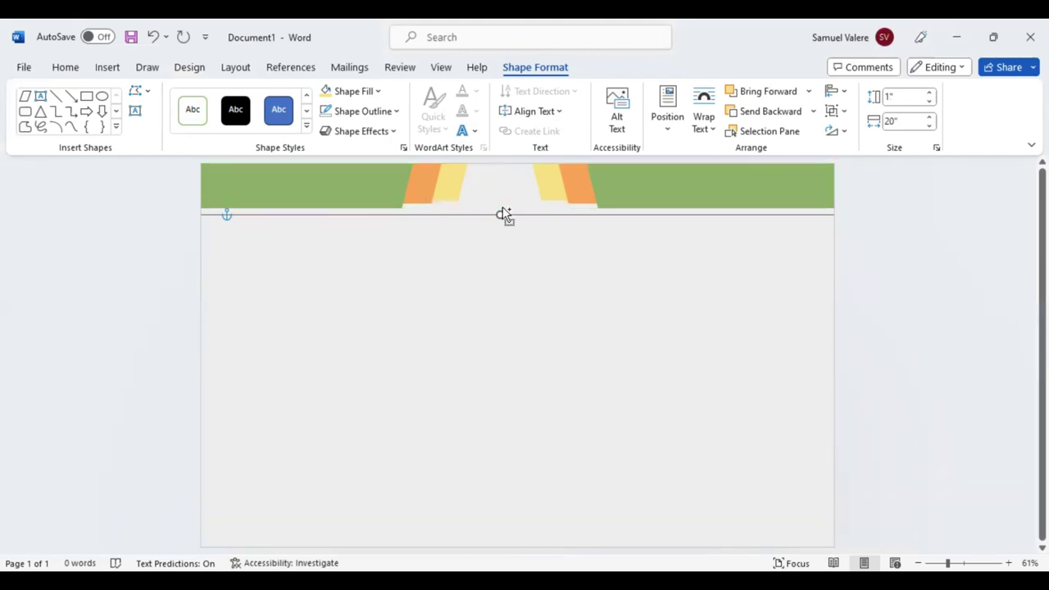
left_click_drag(504, 214, 575, 348)
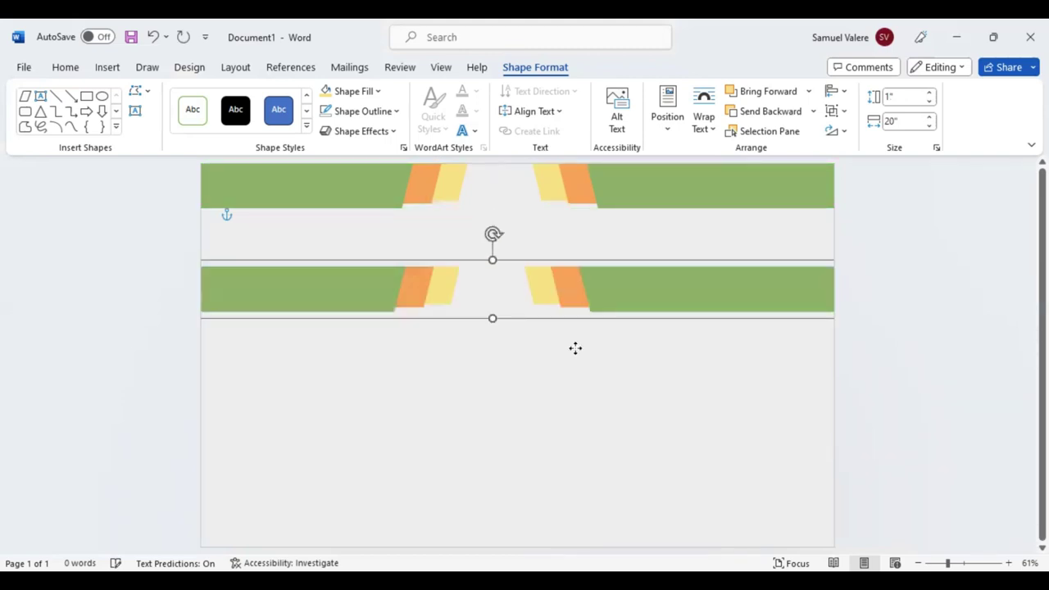
mouse_move(629, 297)
left_mouse_down()
mouse_move(624, 489)
mouse_move(662, 492)
mouse_move(665, 525)
left_mouse_up()
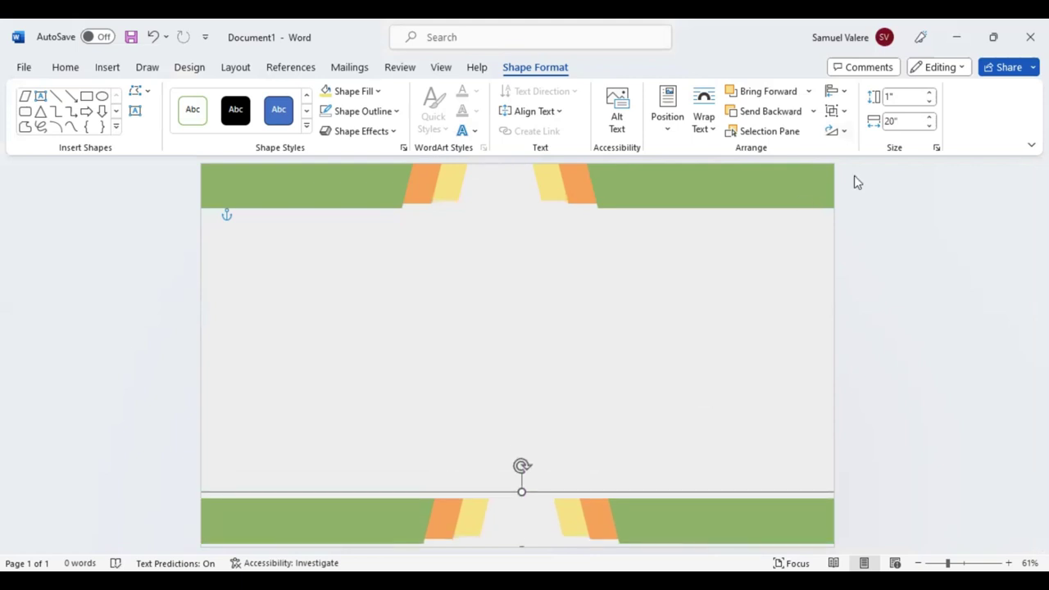
- Flip the bottom banner vertically and slim it to a 0.59" band along the lower edge
left_click(835, 131)
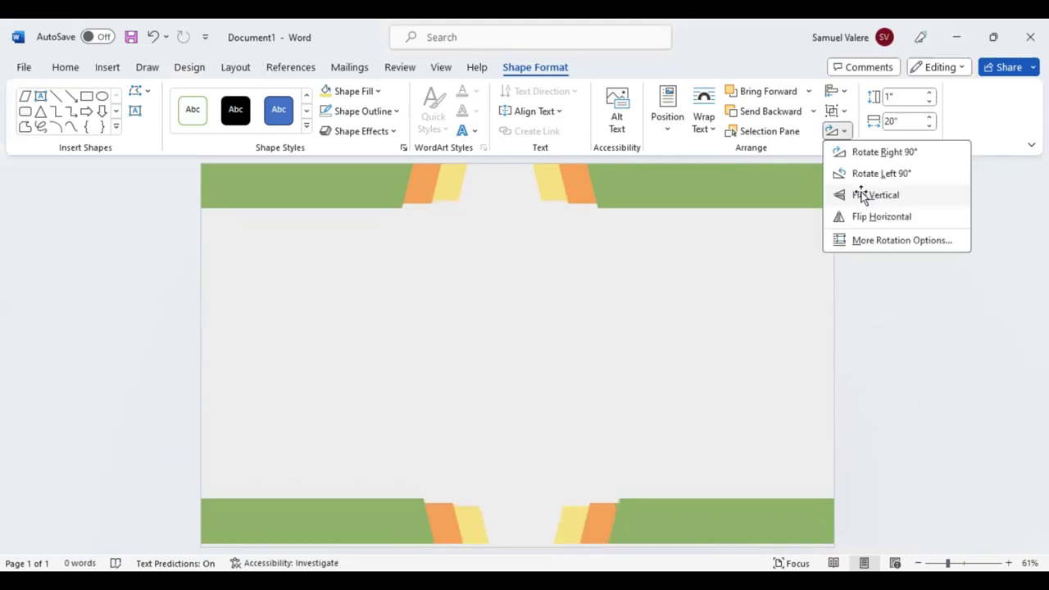
left_click(519, 493)
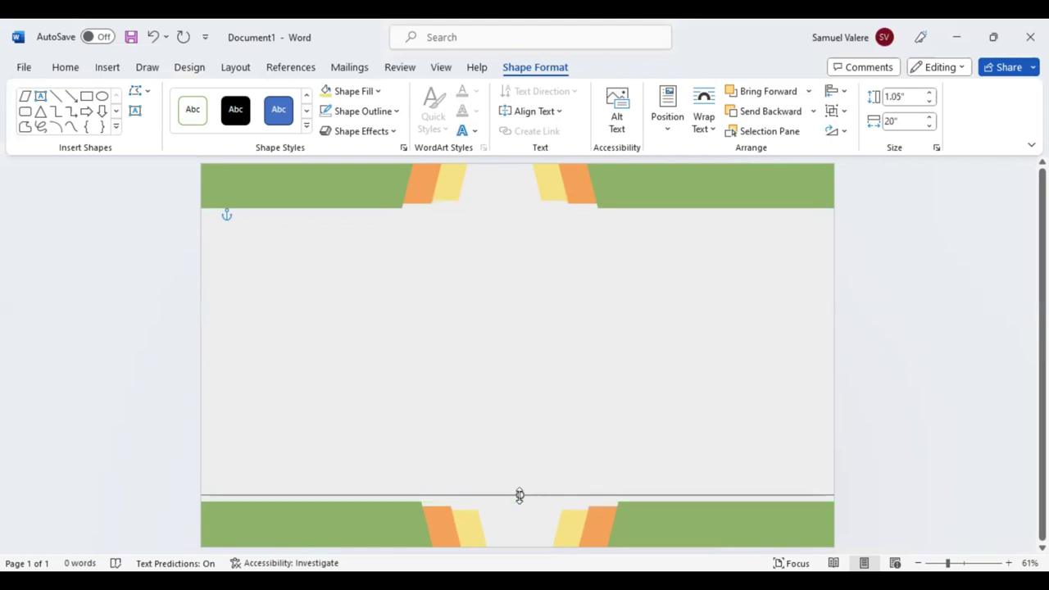
left_click_drag(519, 495, 515, 517)
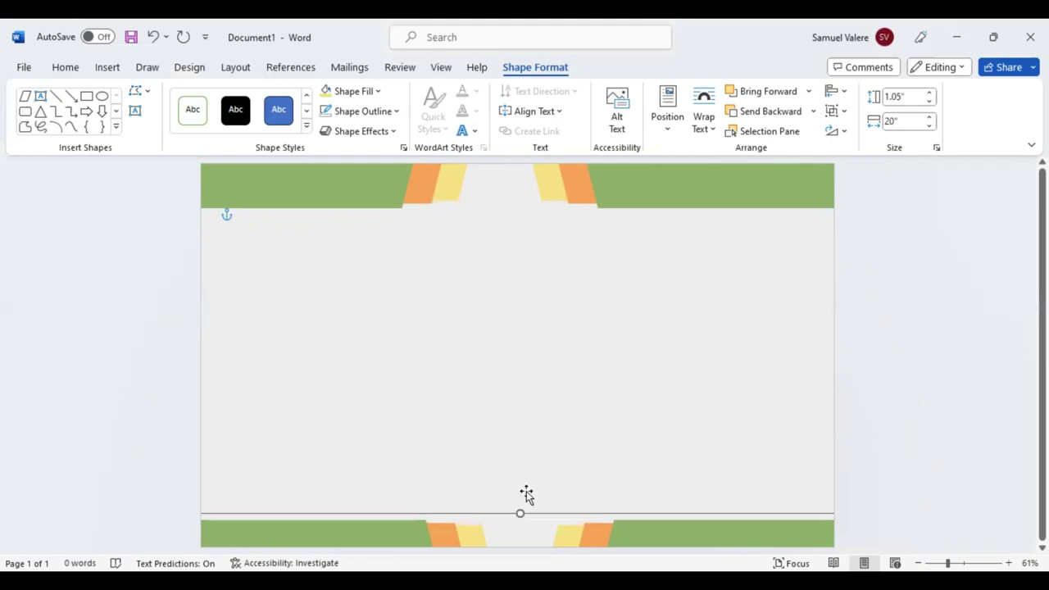
left_click(498, 209)
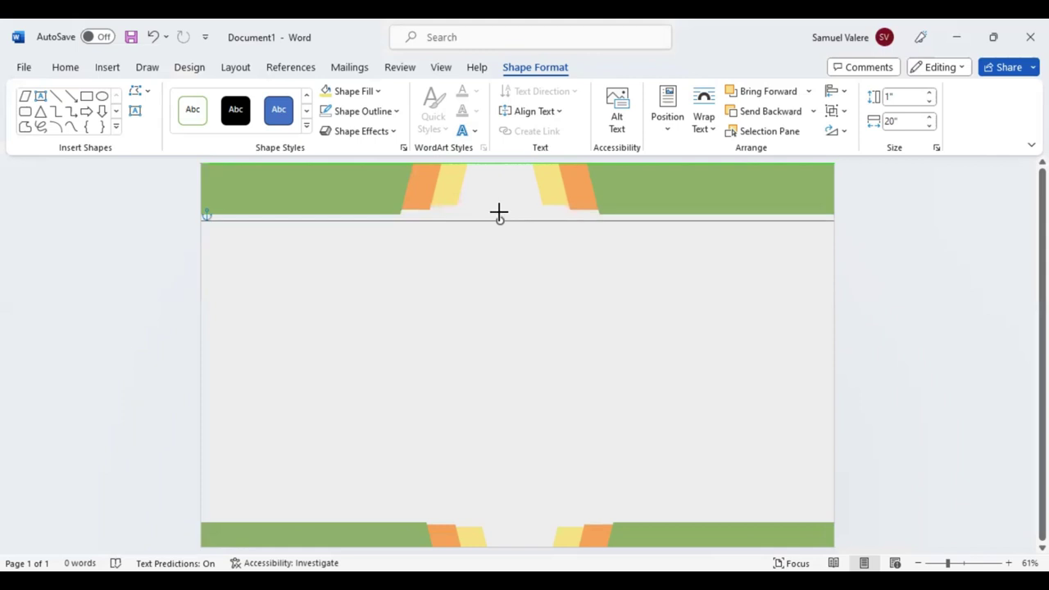
key("ctrl+z")
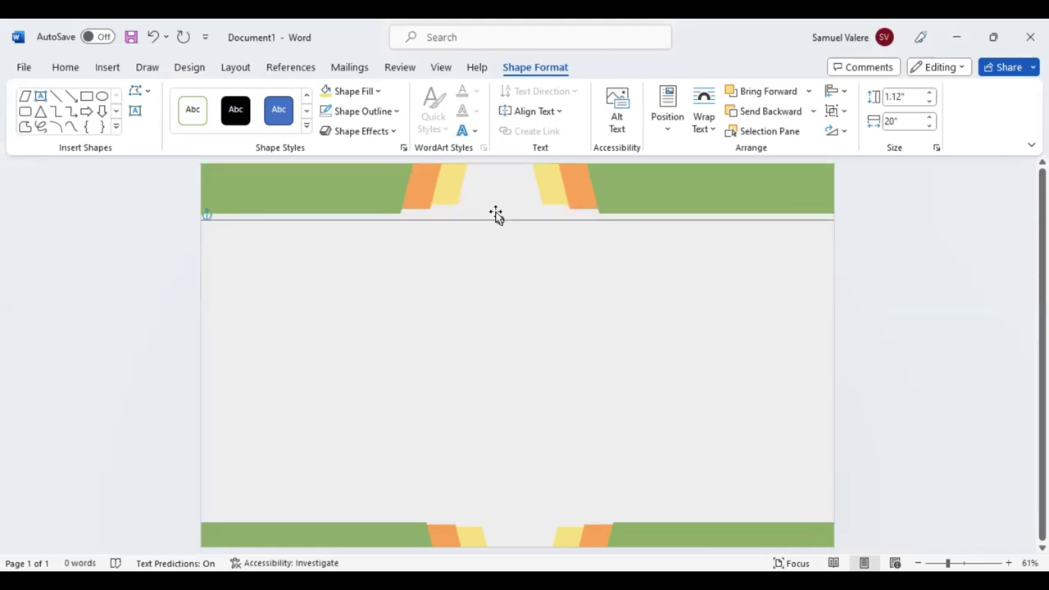
- Draw two horizontal lines across the top banner spanning the full page width
left_click(56, 97)
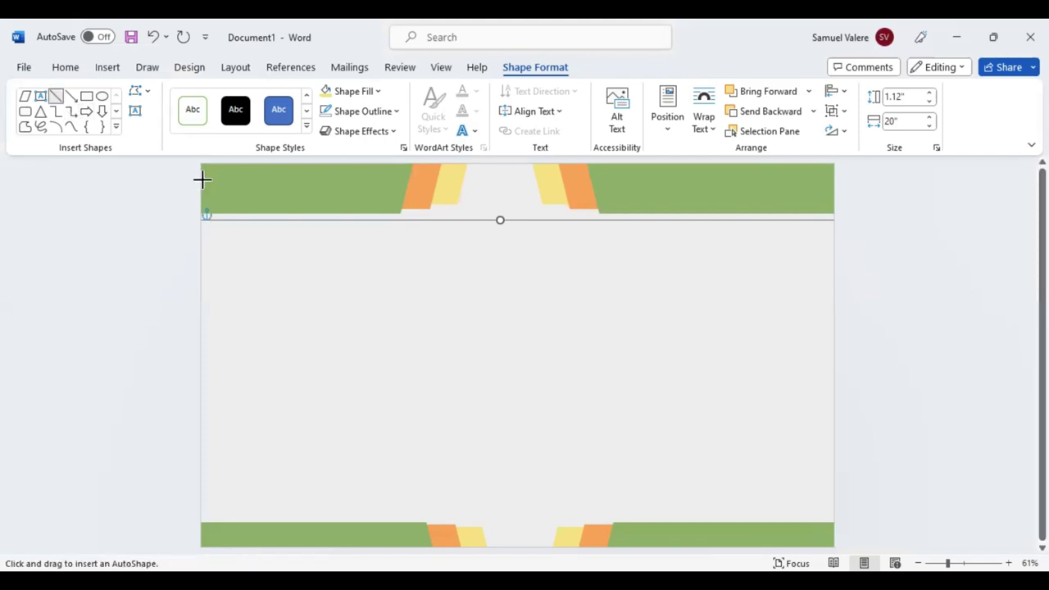
left_click_drag(774, 176, 823, 180)
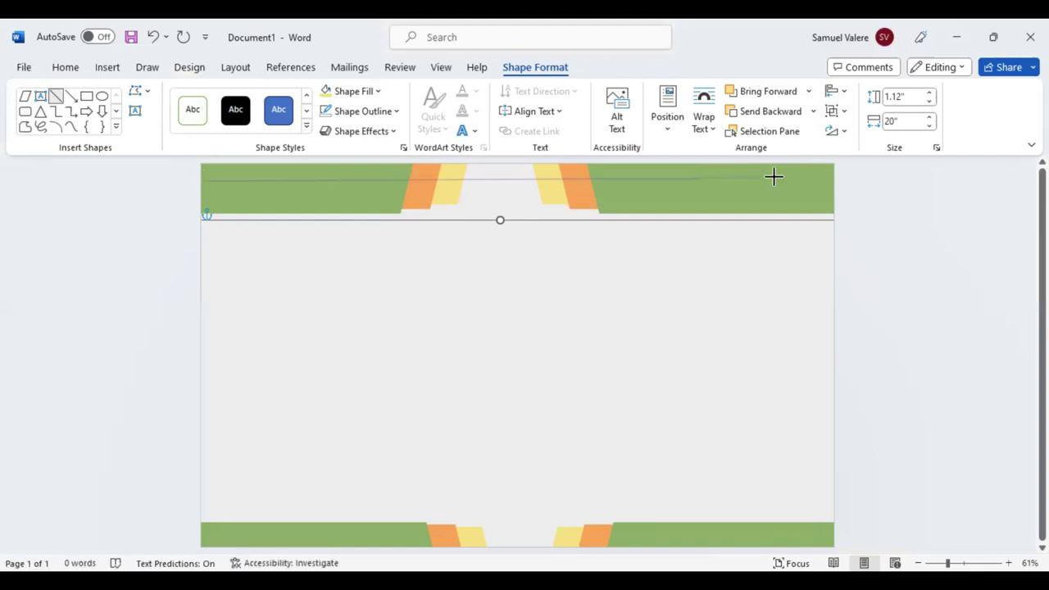
left_click_drag(823, 179, 835, 179)
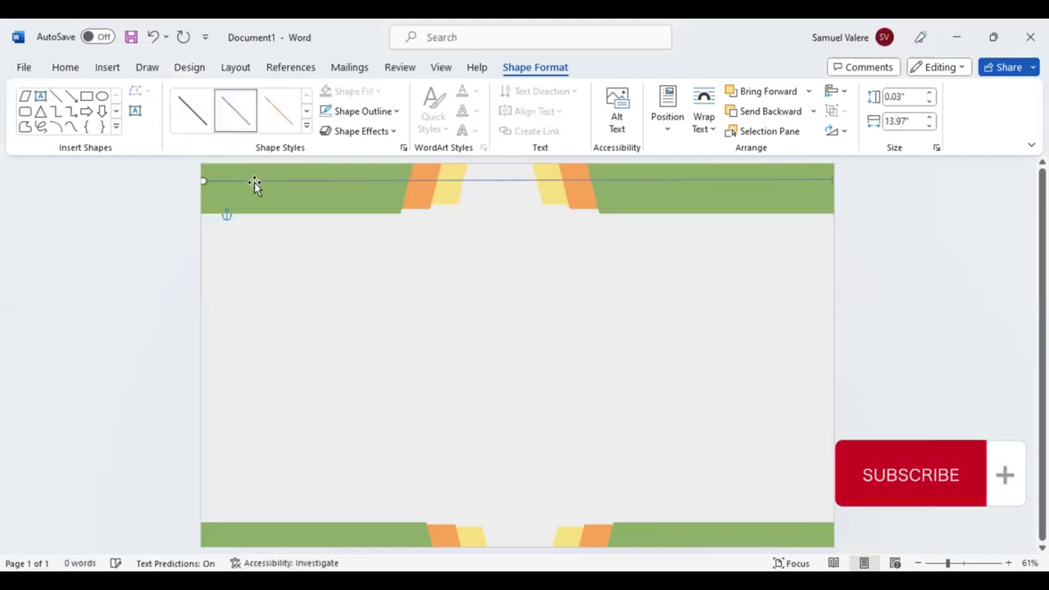
left_click_drag(202, 179, 233, 199)
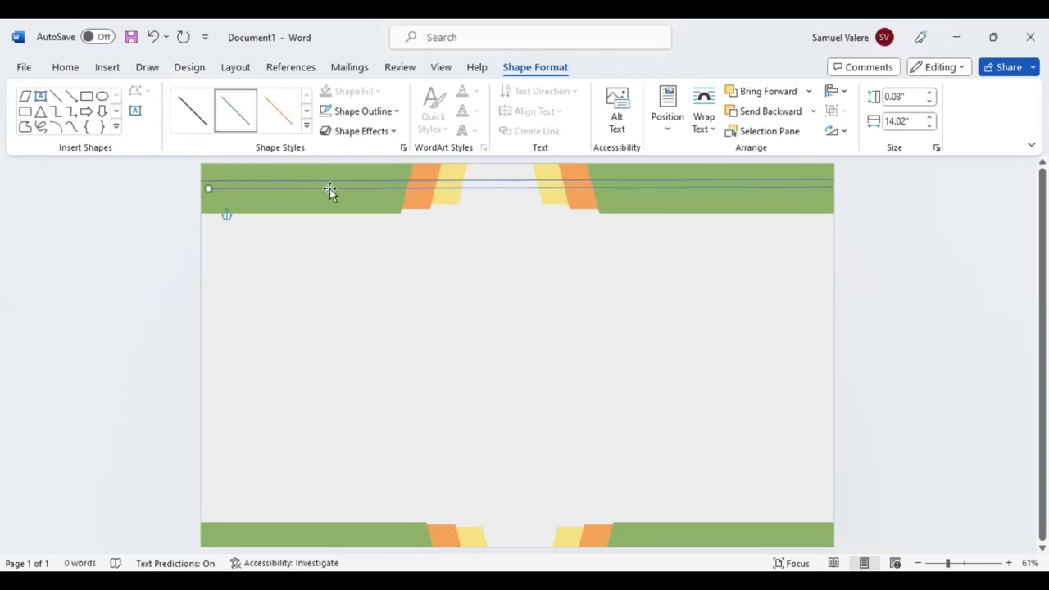
key("Left")
key("Left")
left_click(361, 183, "shift")
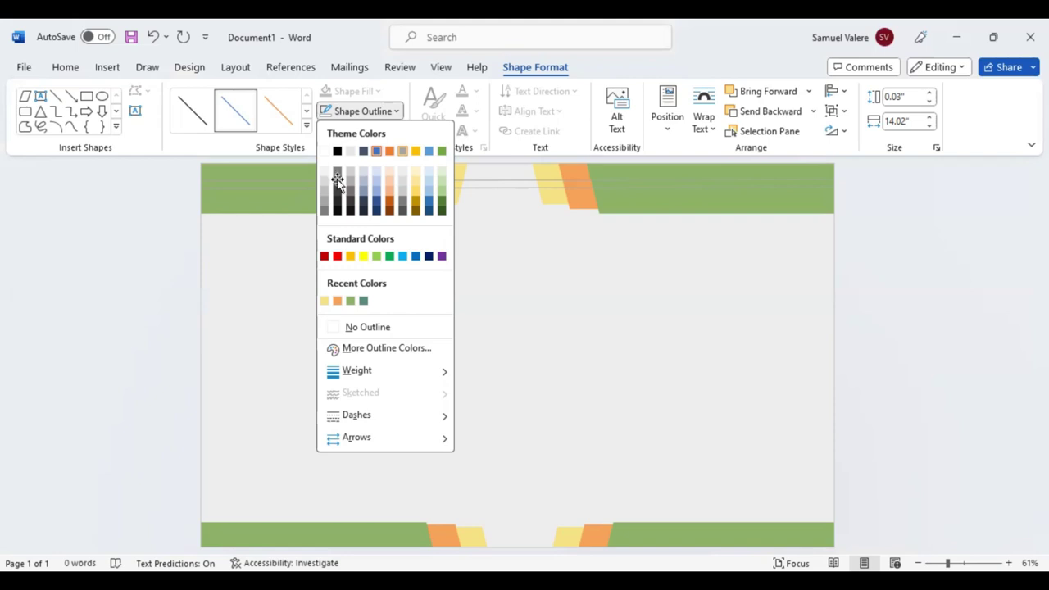
- Make both lines white and place a copy of them across the bottom banner
left_click(848, 115)
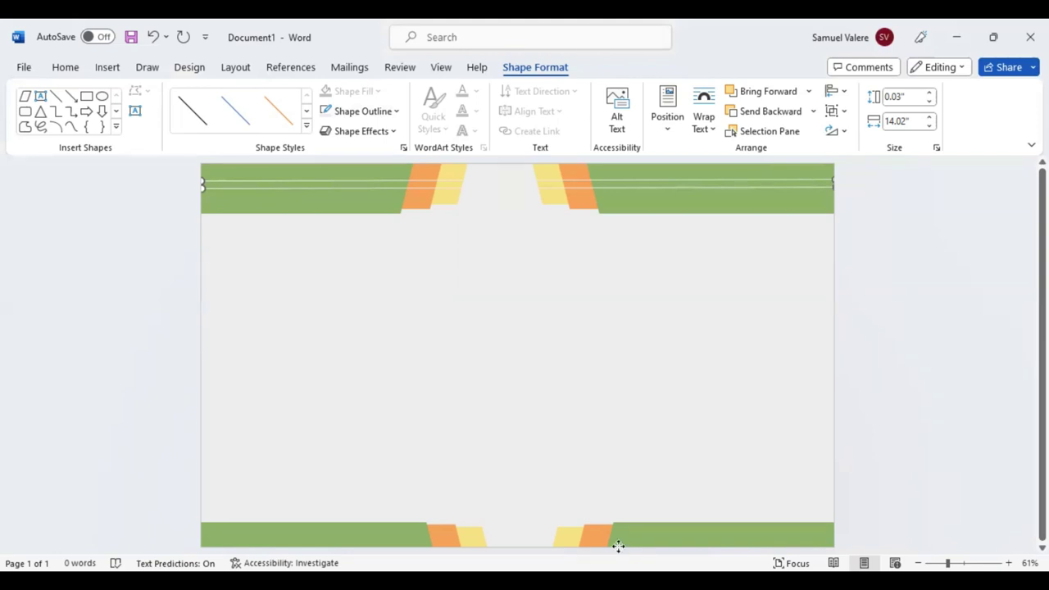
left_click_drag(636, 552, 618, 547)
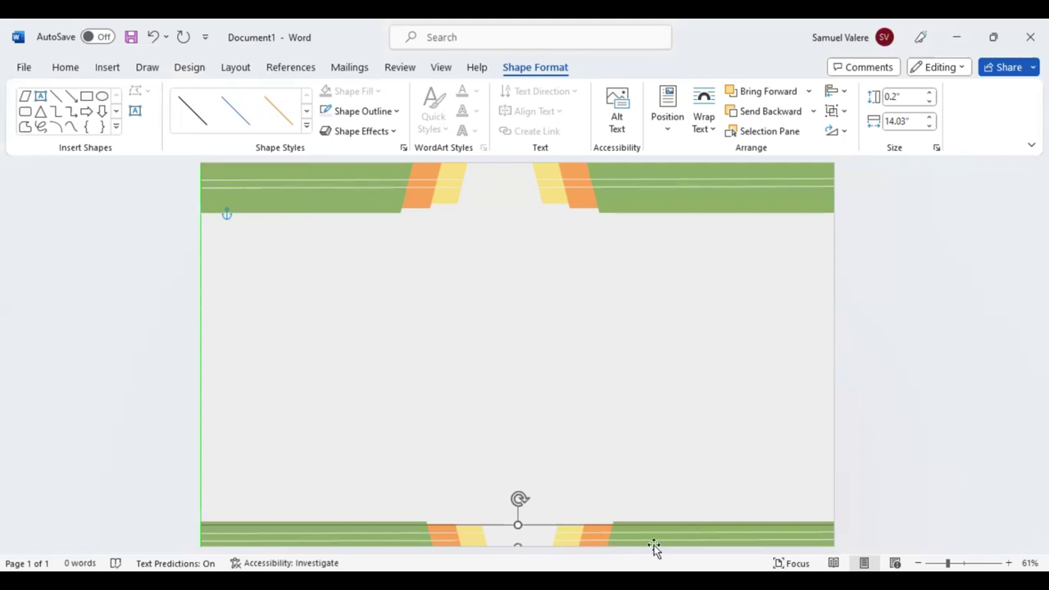
left_click(534, 440)
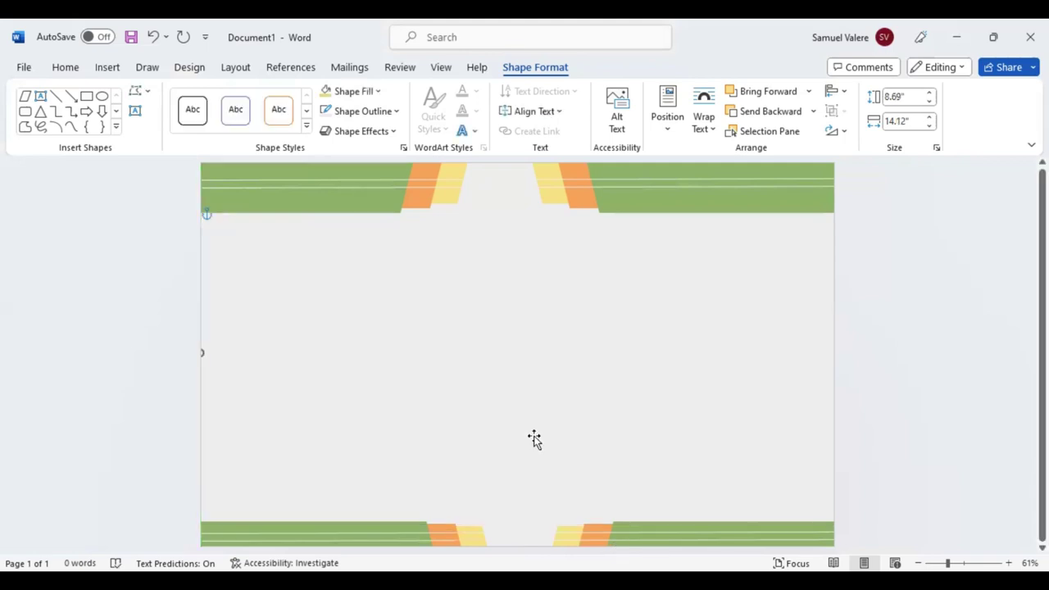
- Draw a 1.07" × 5.66" text box below the top banner containing the word 'Certificate'
left_click(135, 112)
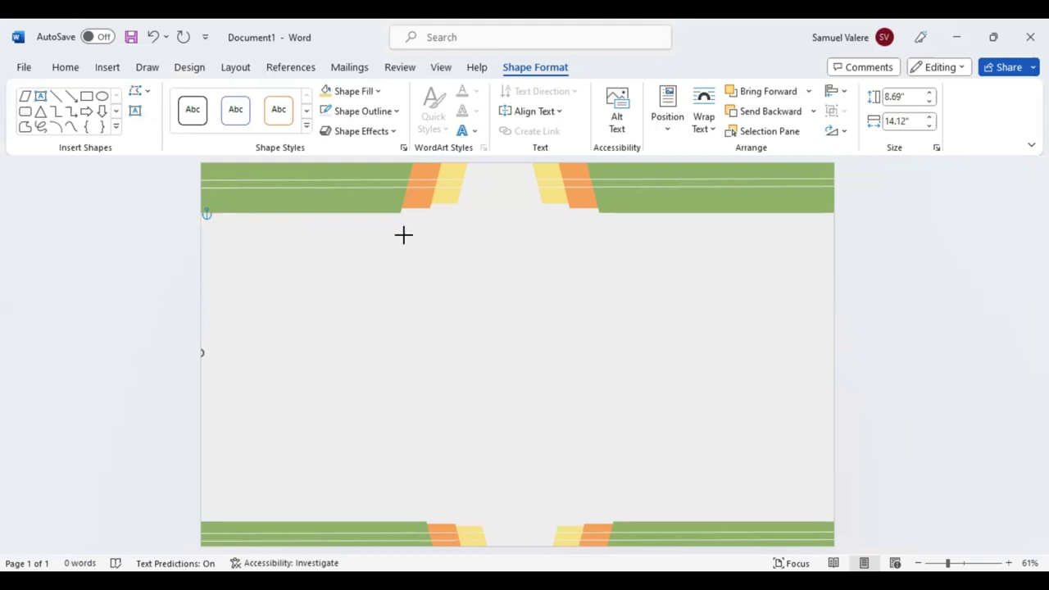
left_click_drag(403, 235, 662, 283)
type("Certific")
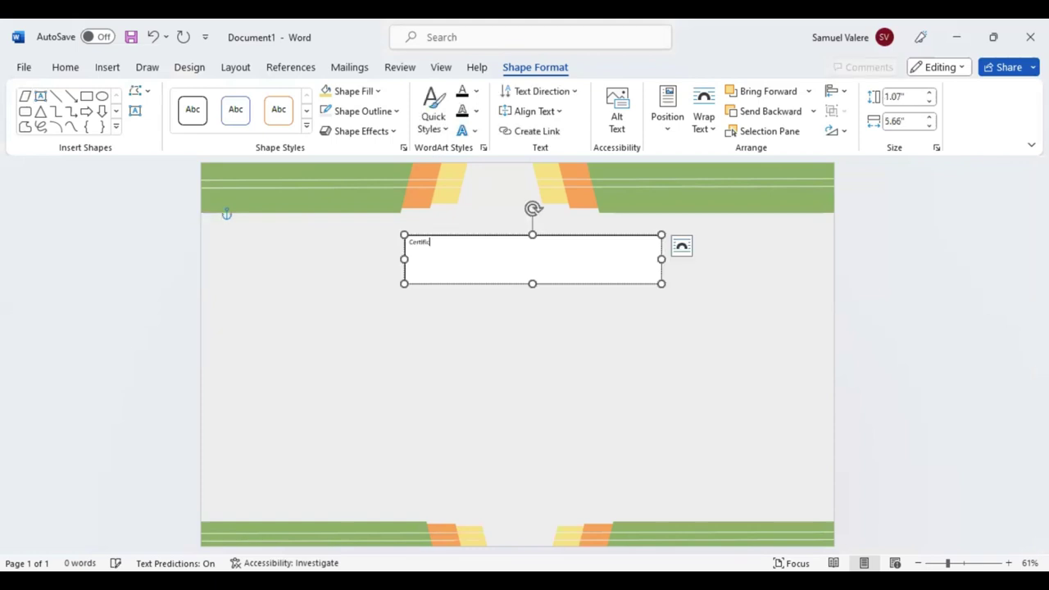
type("ate")
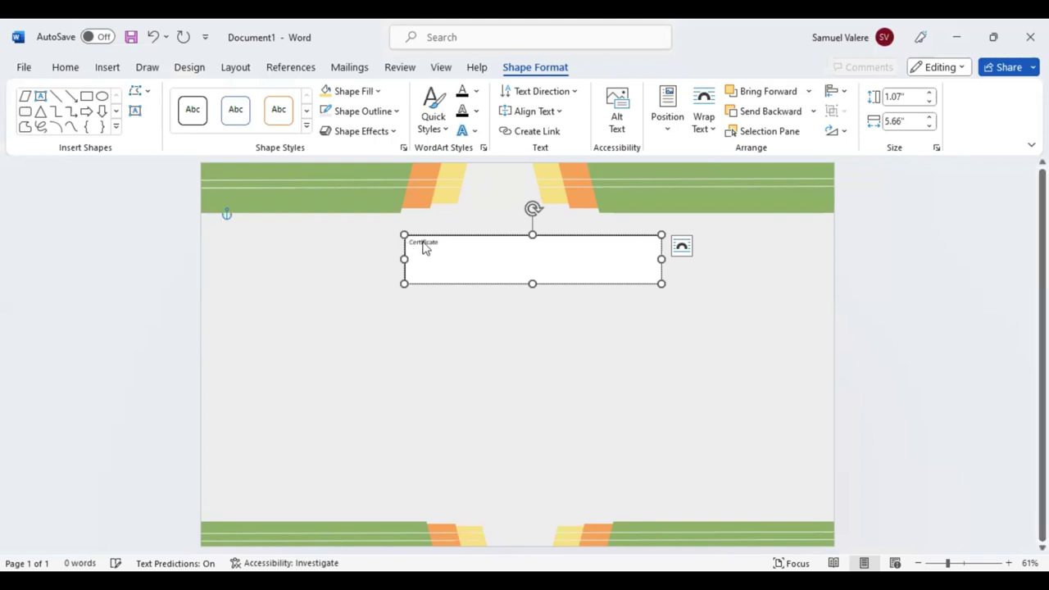
double_click(424, 249)
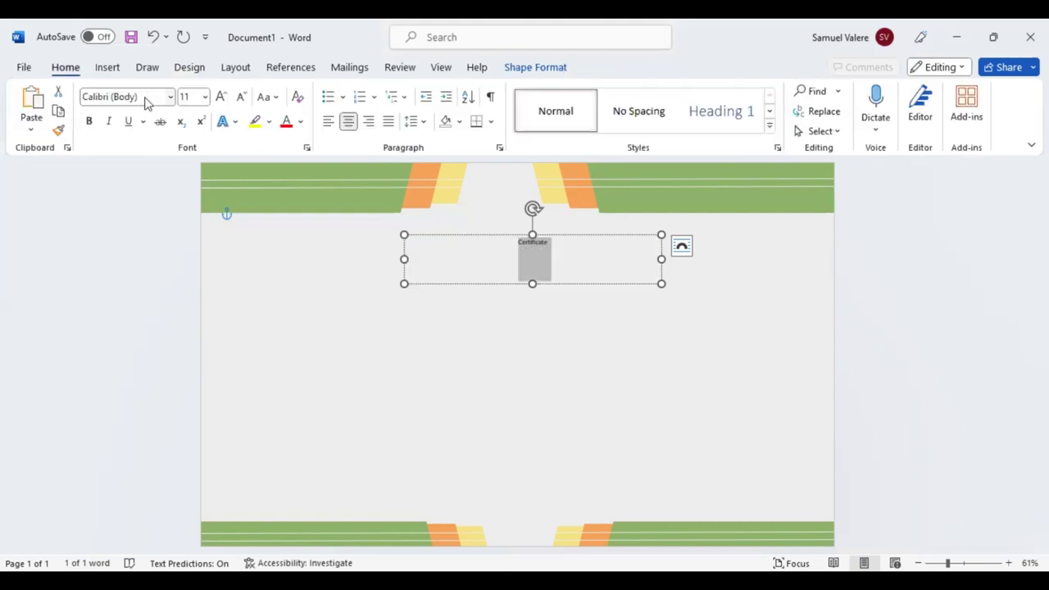
- Set 'Certificate' to Old English Text MT at 90 pt
left_click(146, 97)
type("0")
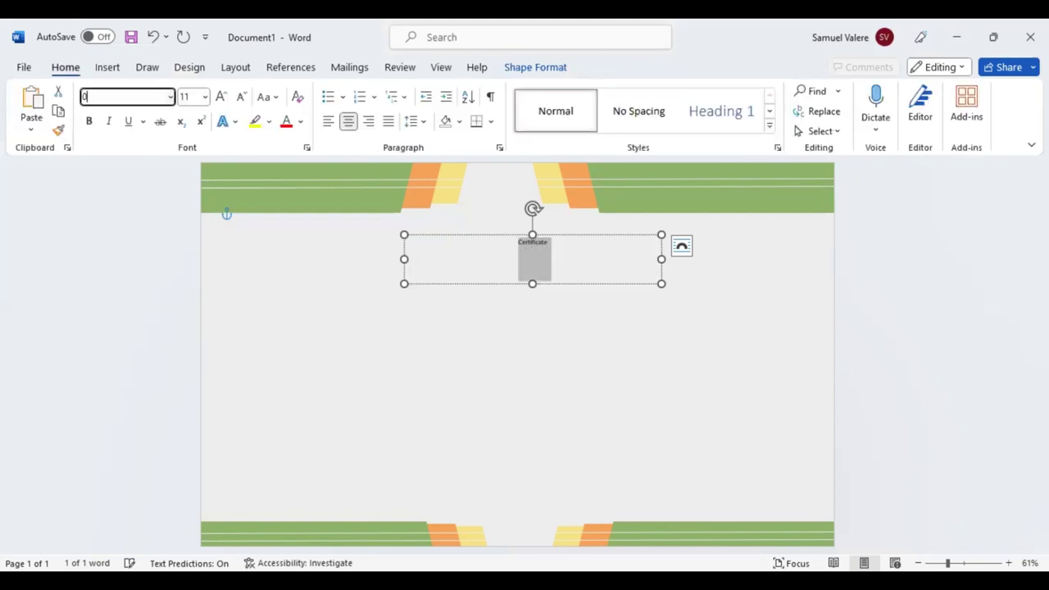
key("BackSpace")
type("ld English Text MT")
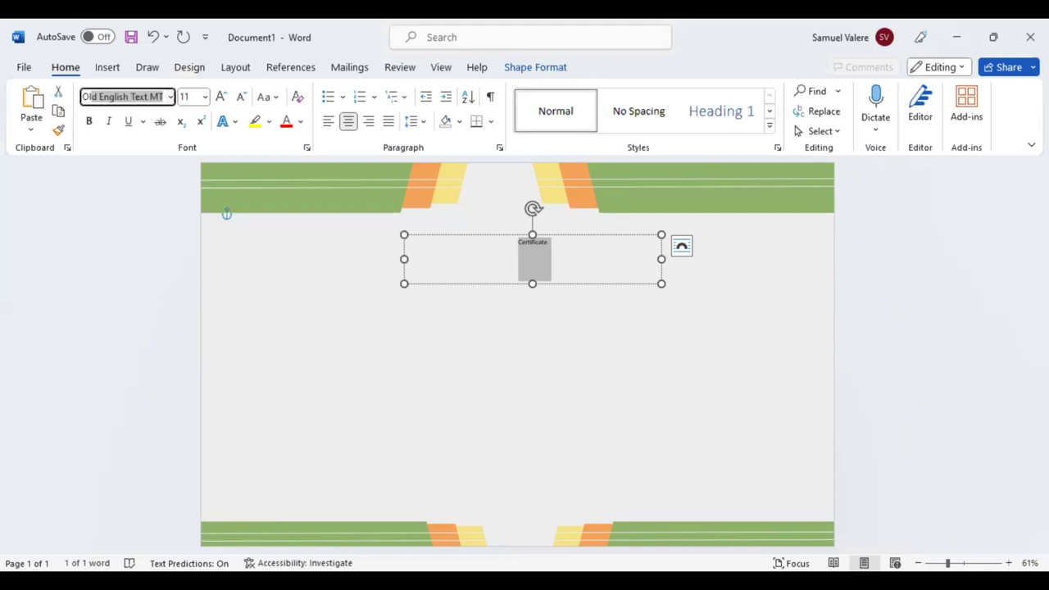
key("Return")
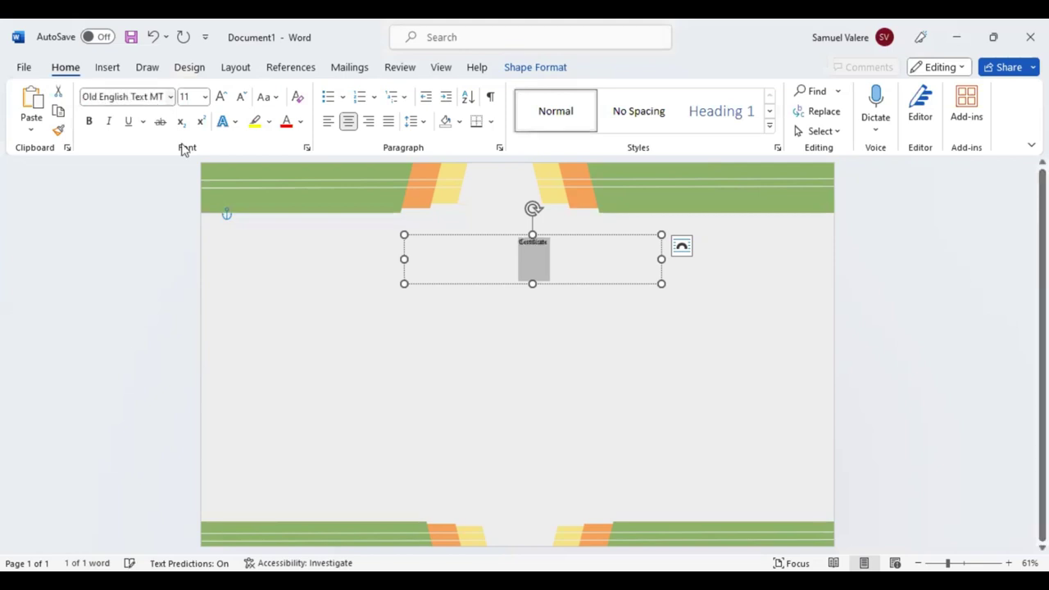
left_click(221, 97)
left_click(221, 97)
left_click(221, 97)
left_click(221, 97)
left_click(219, 97)
left_click(219, 96)
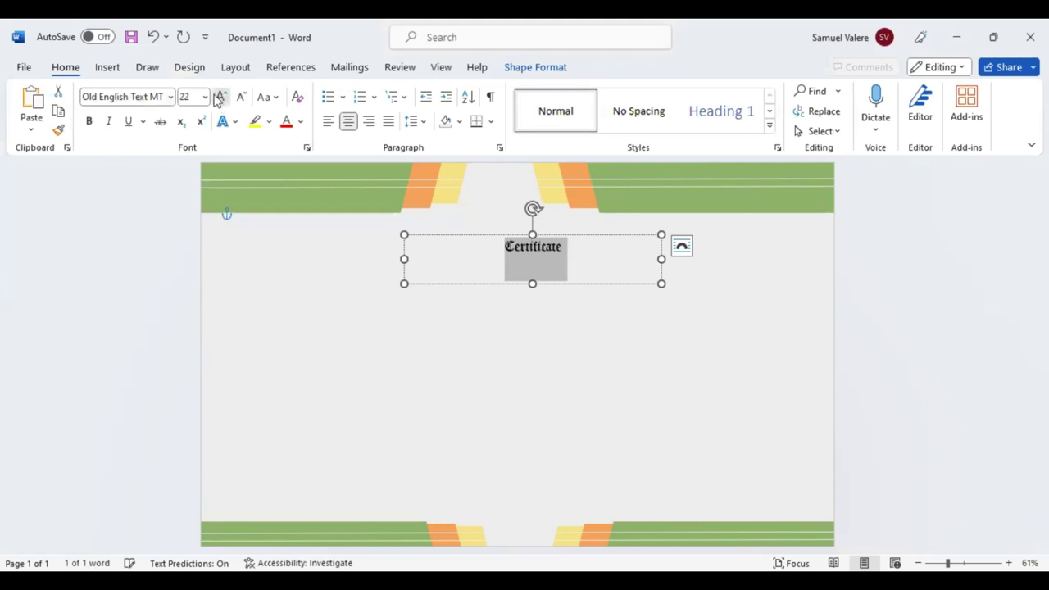
left_click(219, 97)
left_click(219, 97)
left_click(219, 97)
left_click(219, 96)
left_click(219, 96)
left_click(218, 97)
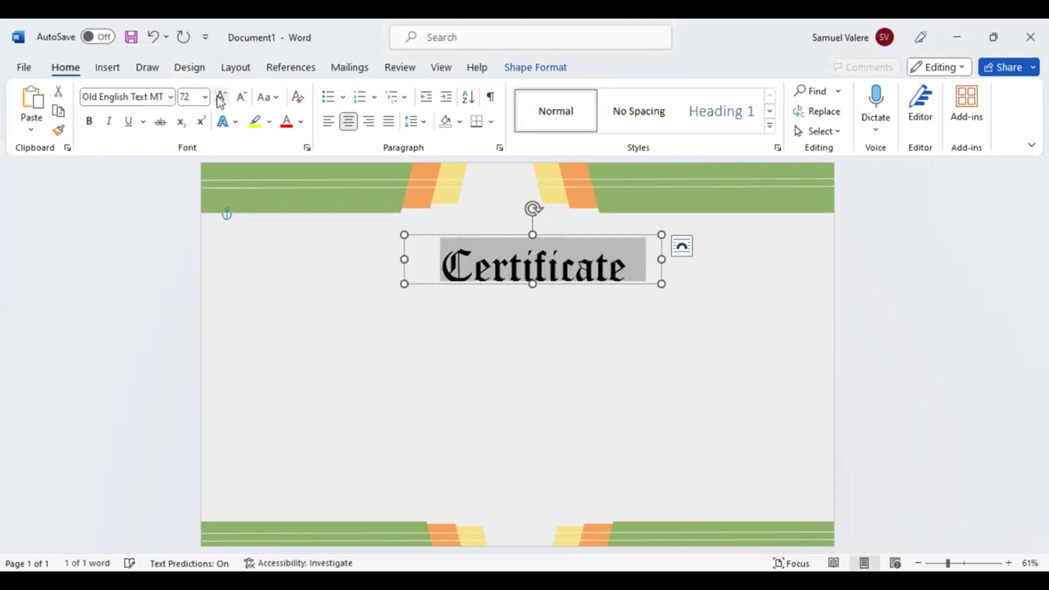
left_click(220, 96)
left_click(221, 97)
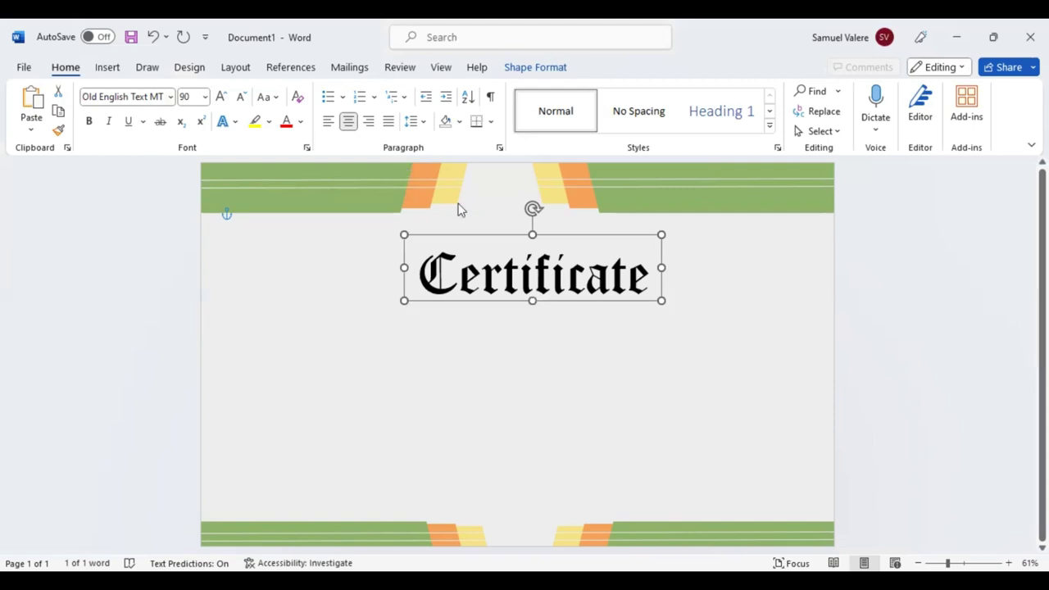
- Expand its character spacing by 1 pt and centre the title box under the banner
key("ctrl+d")
left_click(567, 182)
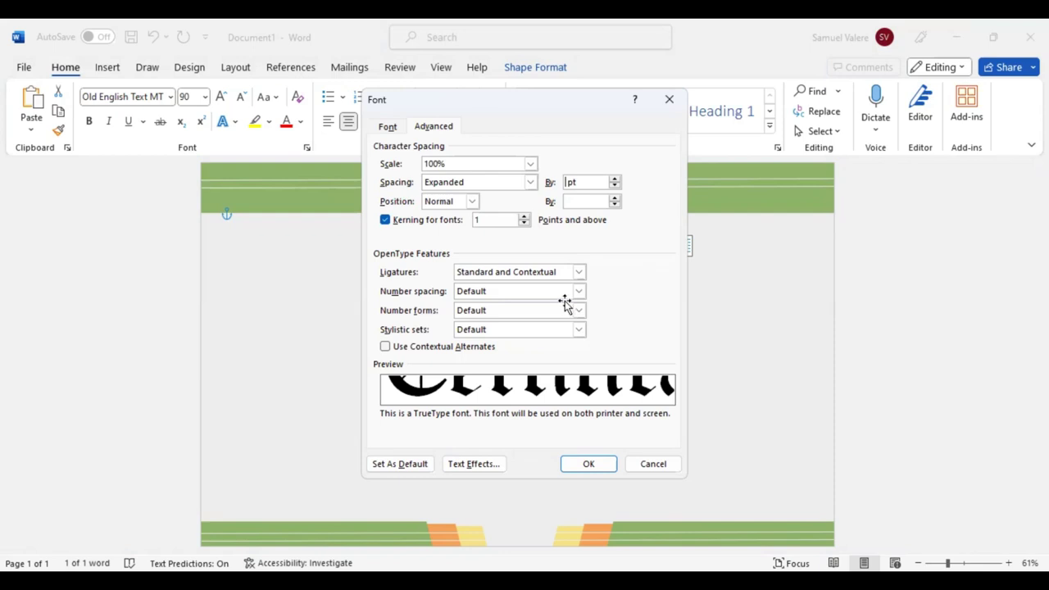
key("Return")
mouse_move(541, 286)
left_mouse_down()
mouse_move(516, 285)
mouse_move(522, 275)
left_mouse_up()
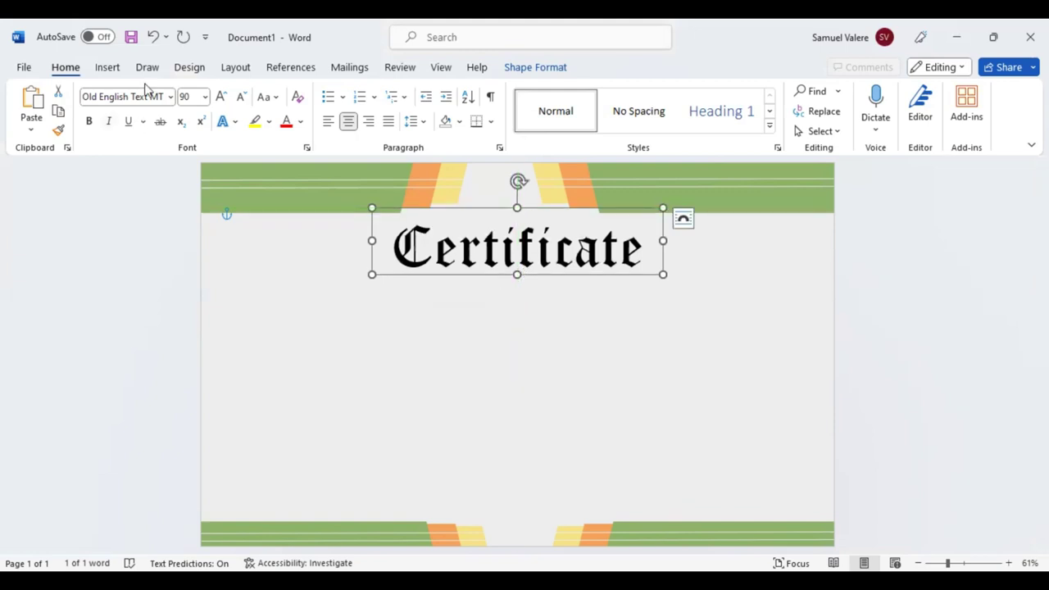
- Draw a small text box under the title reading 'Of Appreciation'
left_click(113, 70)
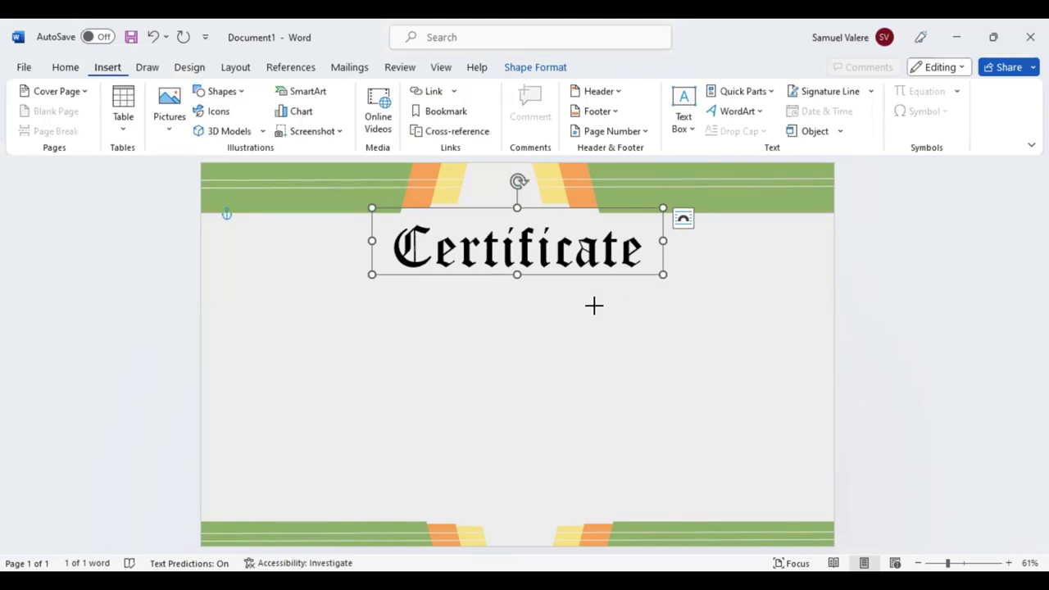
left_click_drag(469, 279, 594, 306)
type("of")
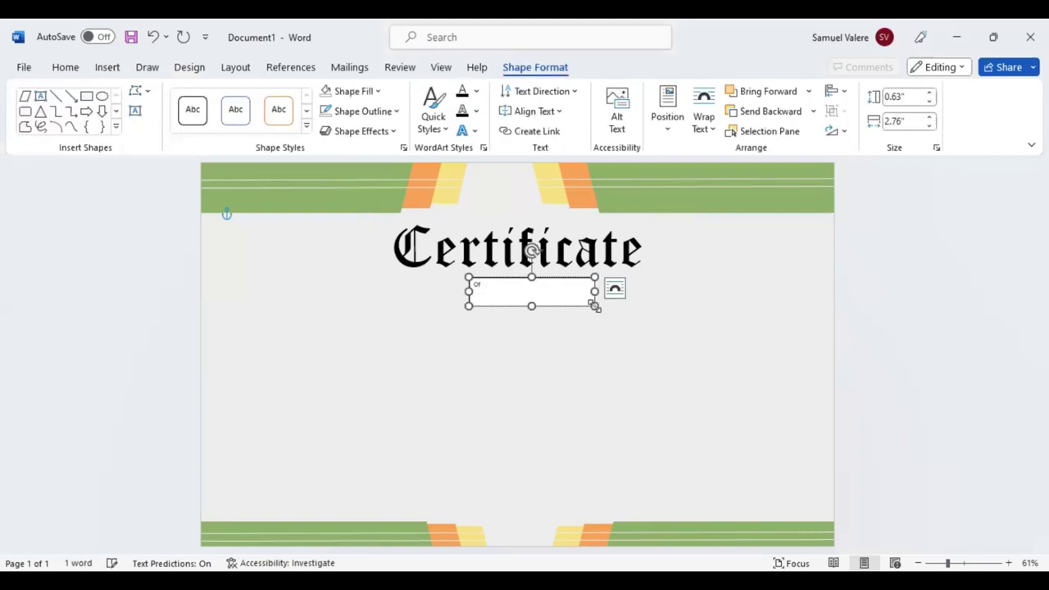
type("Apprecia")
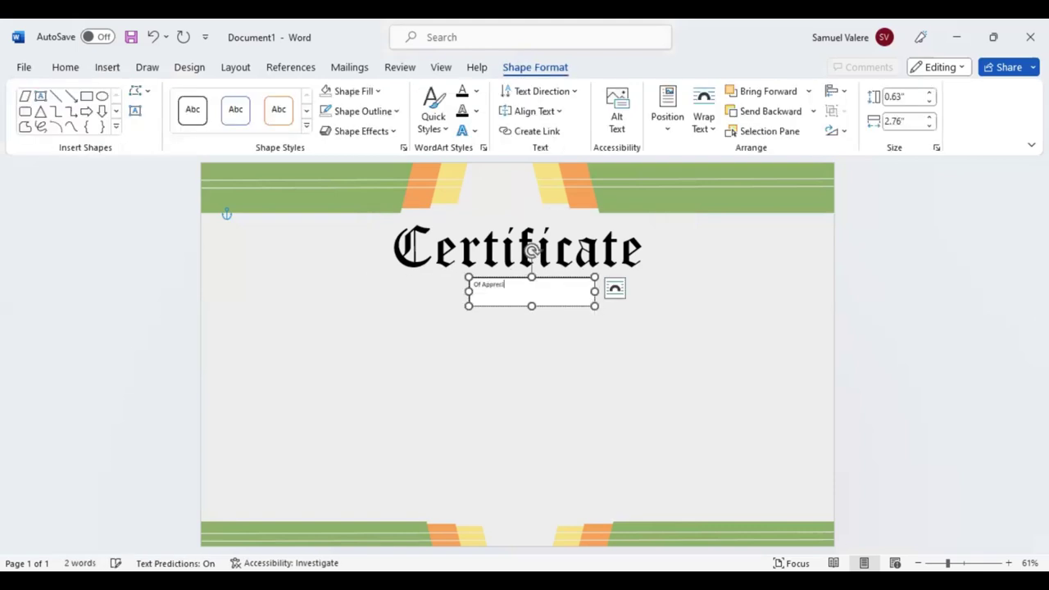
type("ti")
type("on")
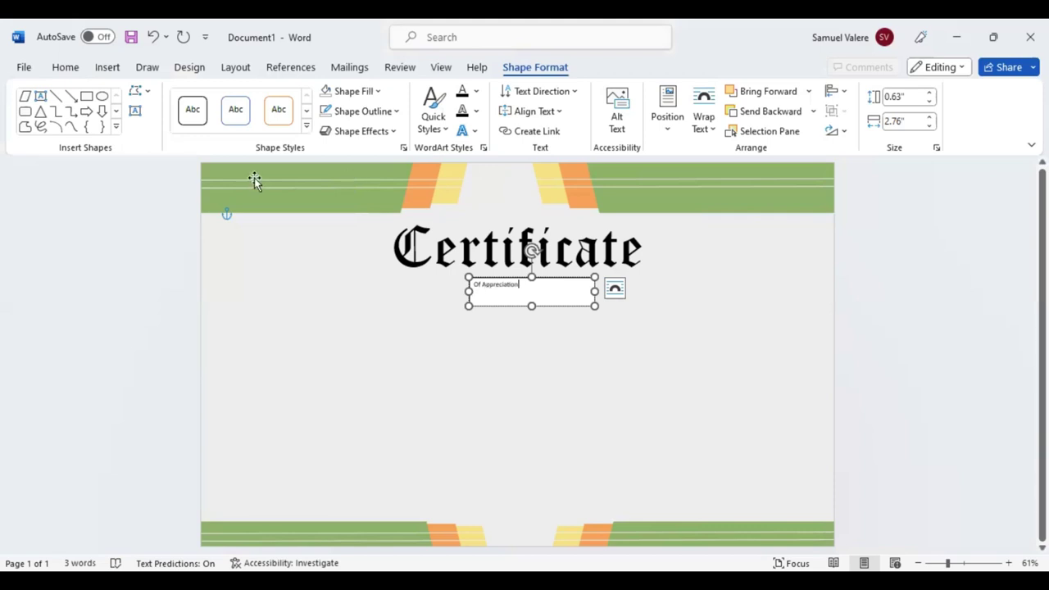
key("ctrl+a")
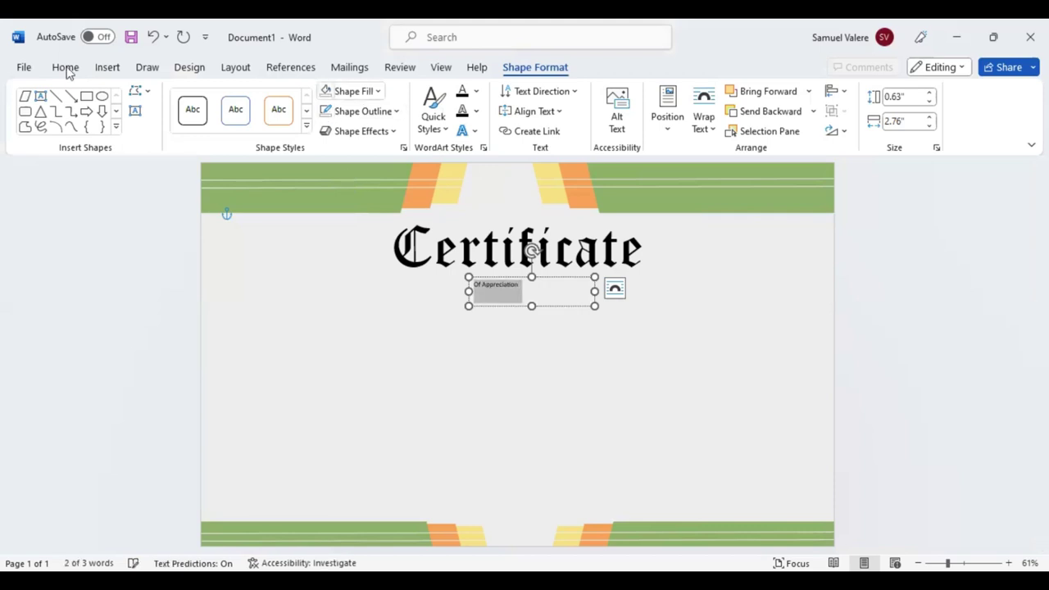
- Centre the subtitle and set it in Georgia at 16 pt
left_click(65, 69)
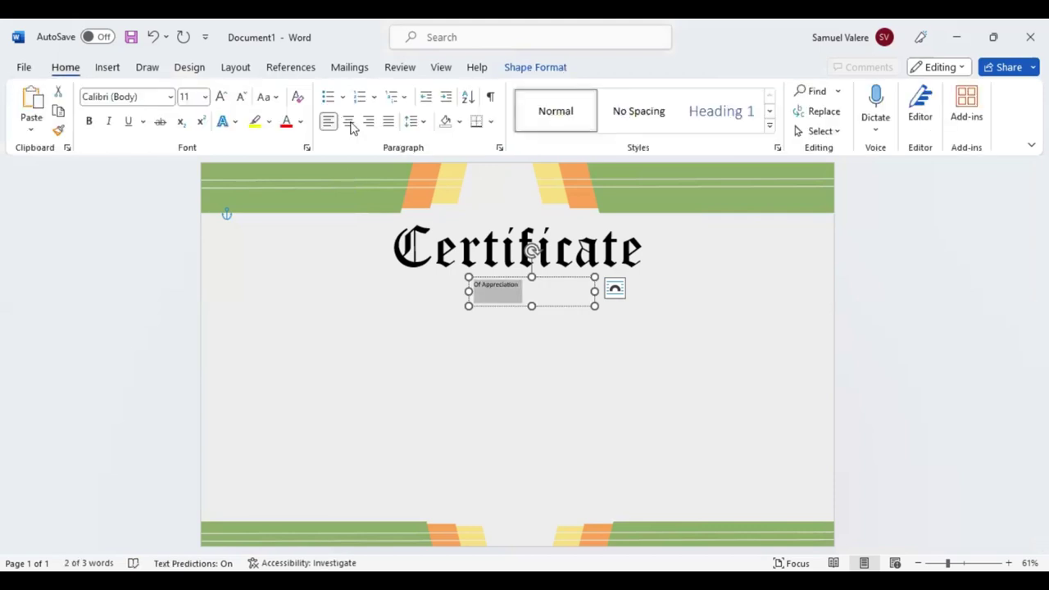
left_click(348, 121)
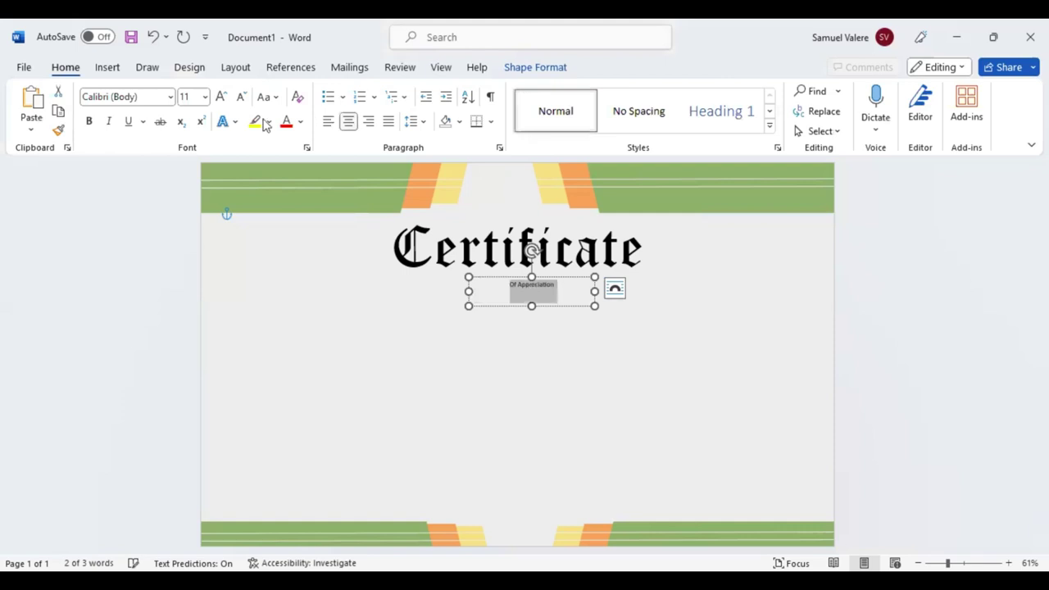
left_click(148, 98)
type("Georgia")
key("Return")
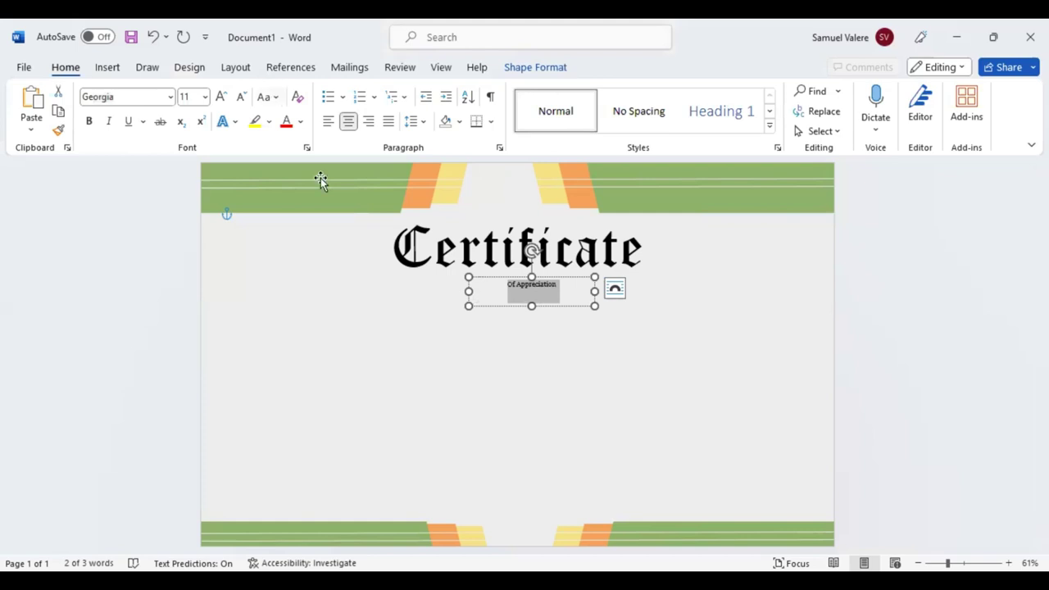
left_click(220, 97)
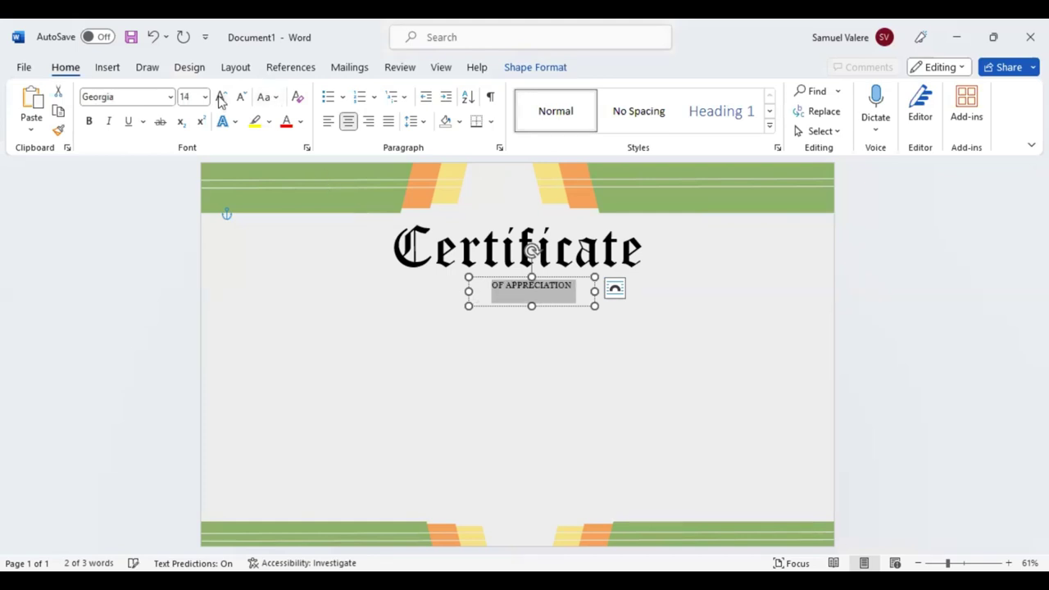
left_click(220, 97)
left_click(221, 97)
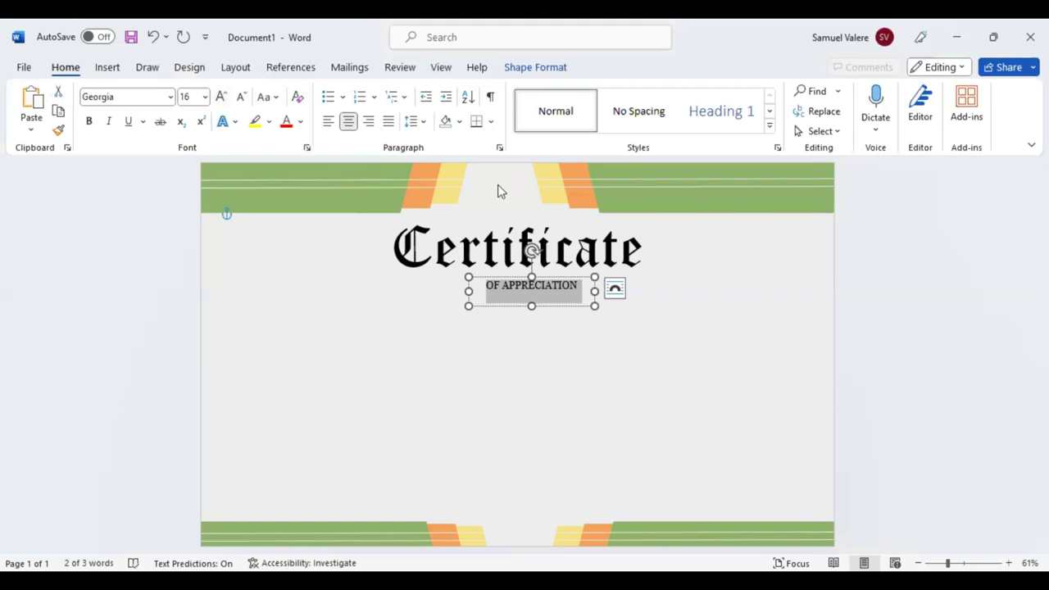
- Expand the subtitle's letter spacing and resize its box to fit snugly on one line
key("ctrl+d")
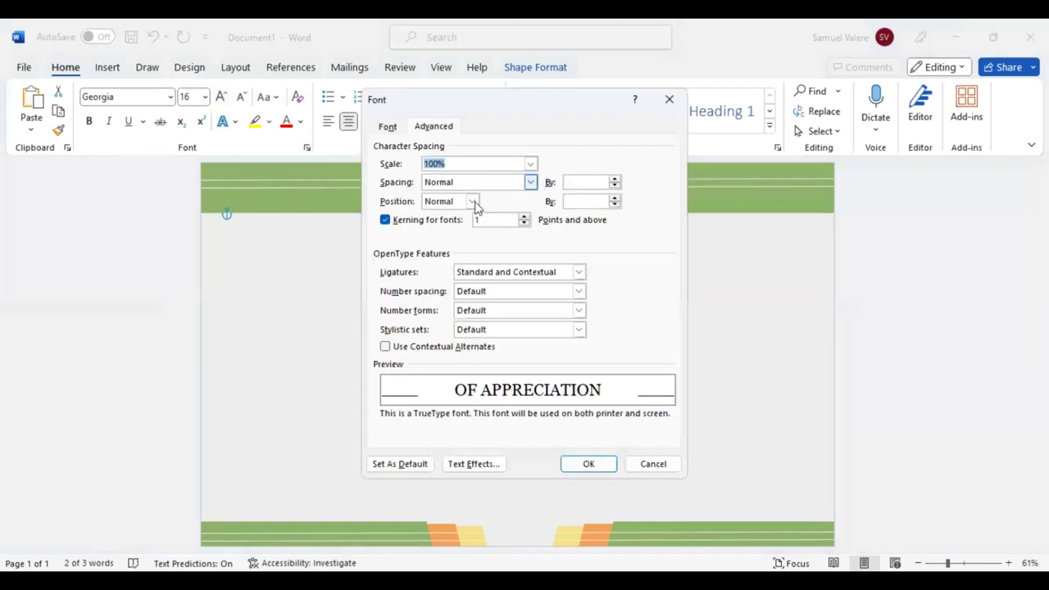
left_click(570, 182)
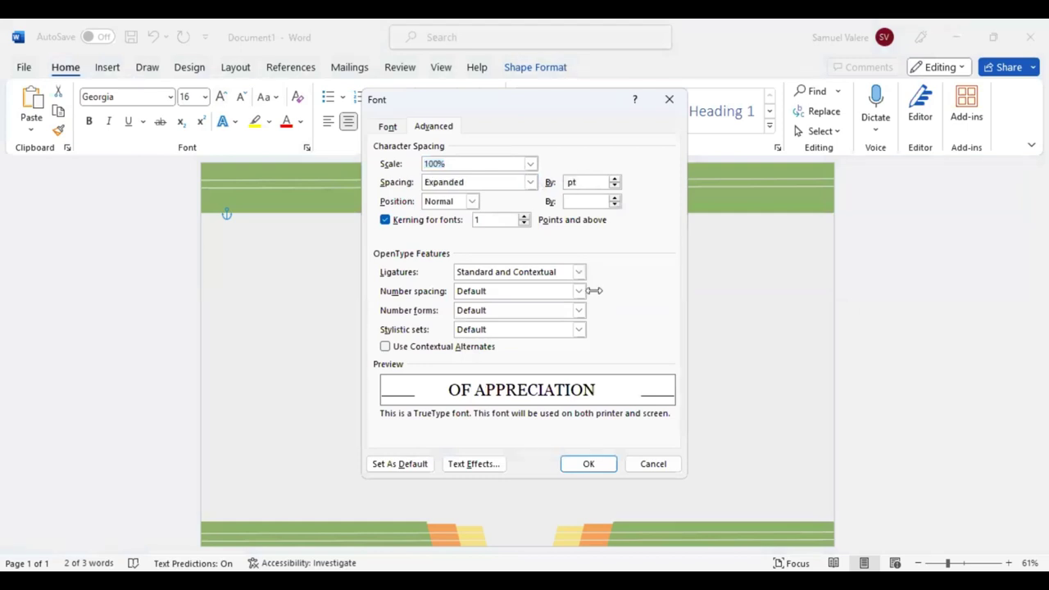
key("Return")
left_click_drag(595, 291, 625, 291)
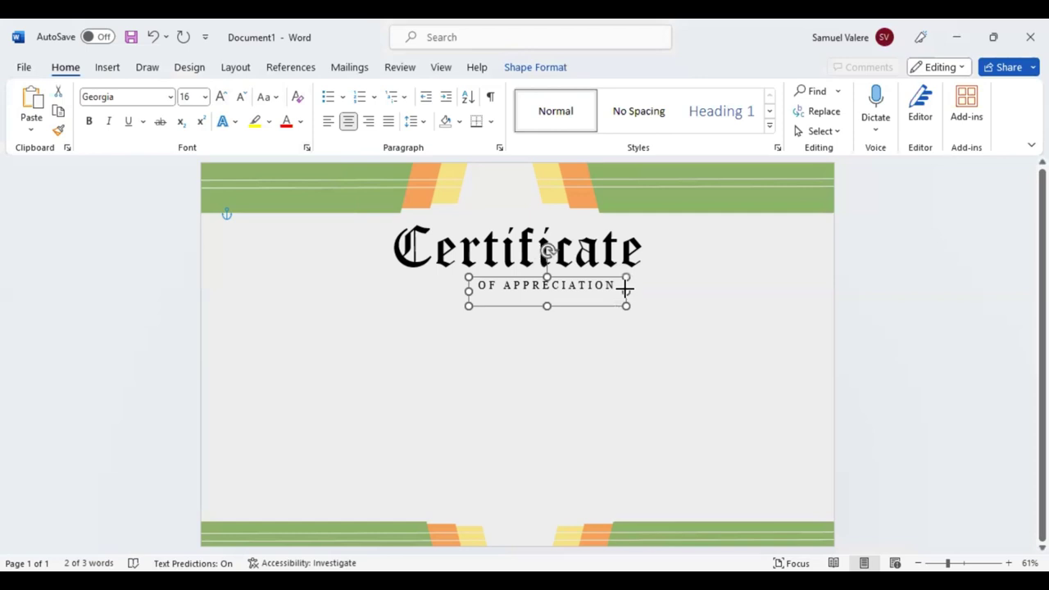
left_click_drag(547, 305, 533, 287)
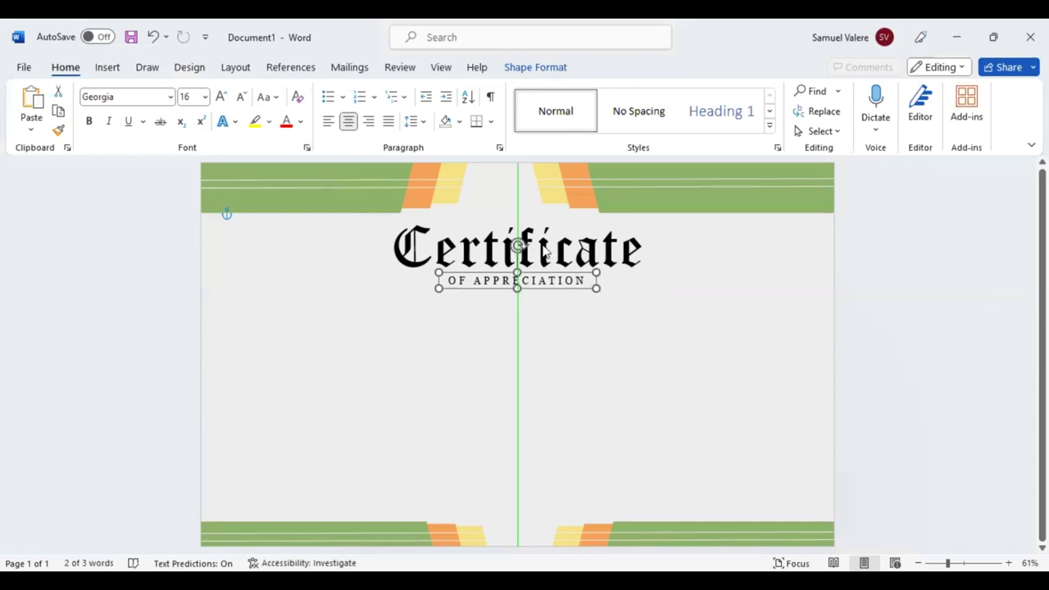
- Colour the Certificate title orange and drag a copy of the subtitle box just below it
double_click(545, 252)
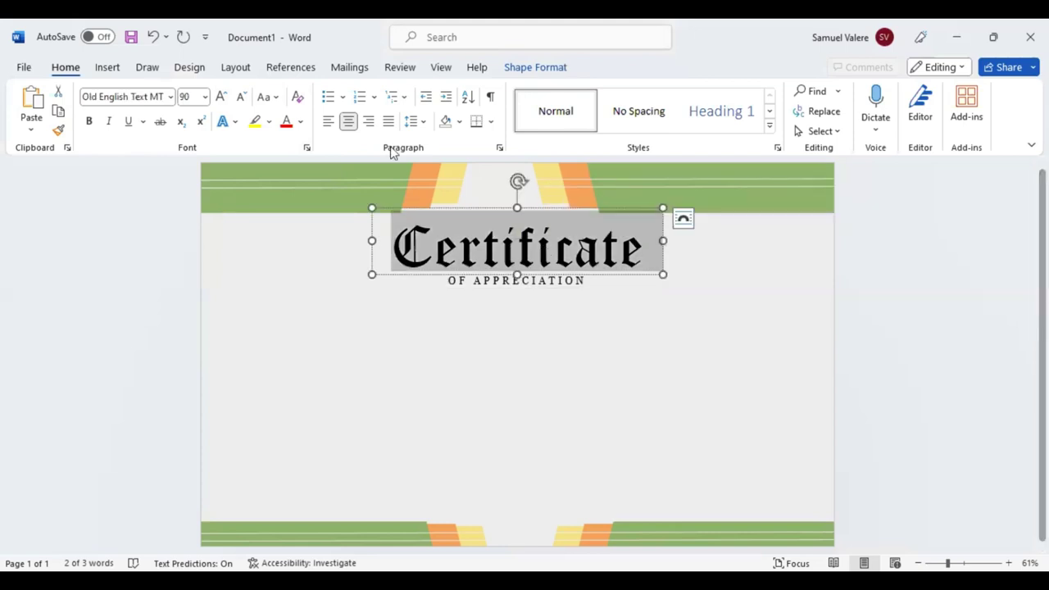
left_click(301, 121)
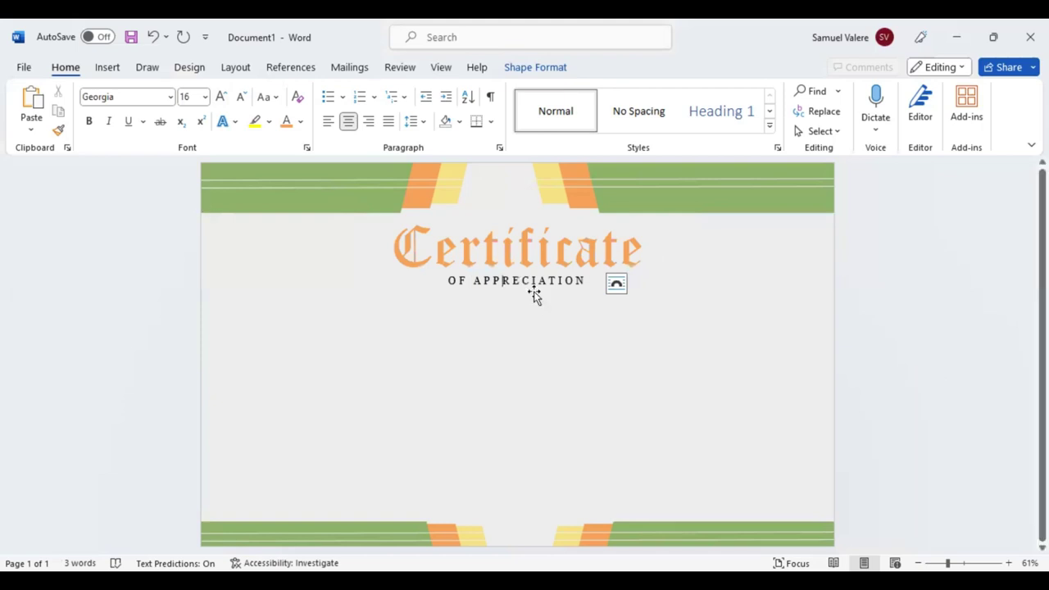
left_click(533, 293)
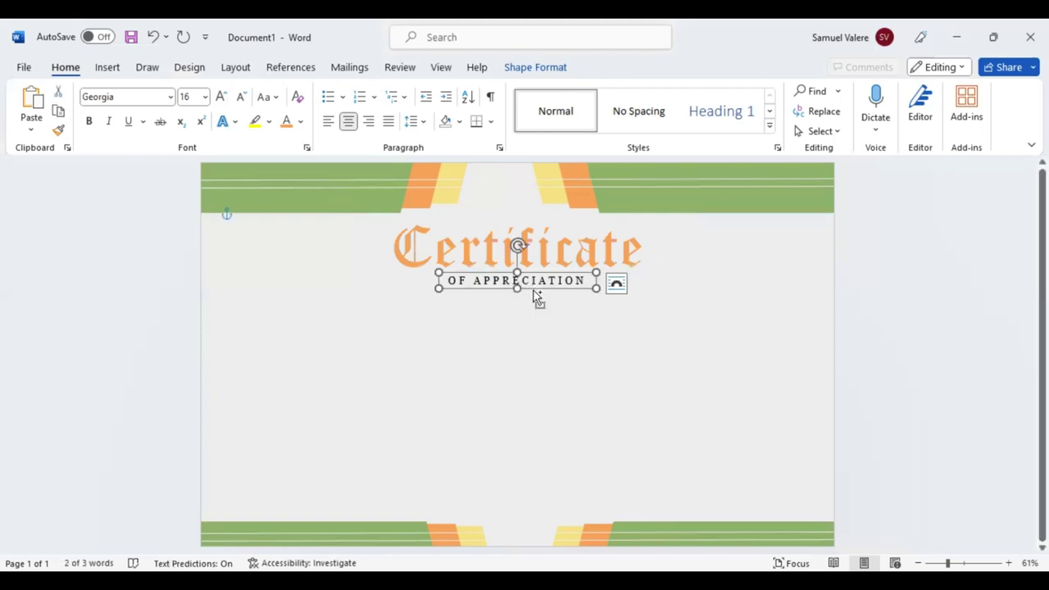
left_click_drag(542, 299, 536, 310)
- Retype the copy as 'This Certificate Is Greatly Presented To', widen it, and place it under OF APPRECIATION
type("This")
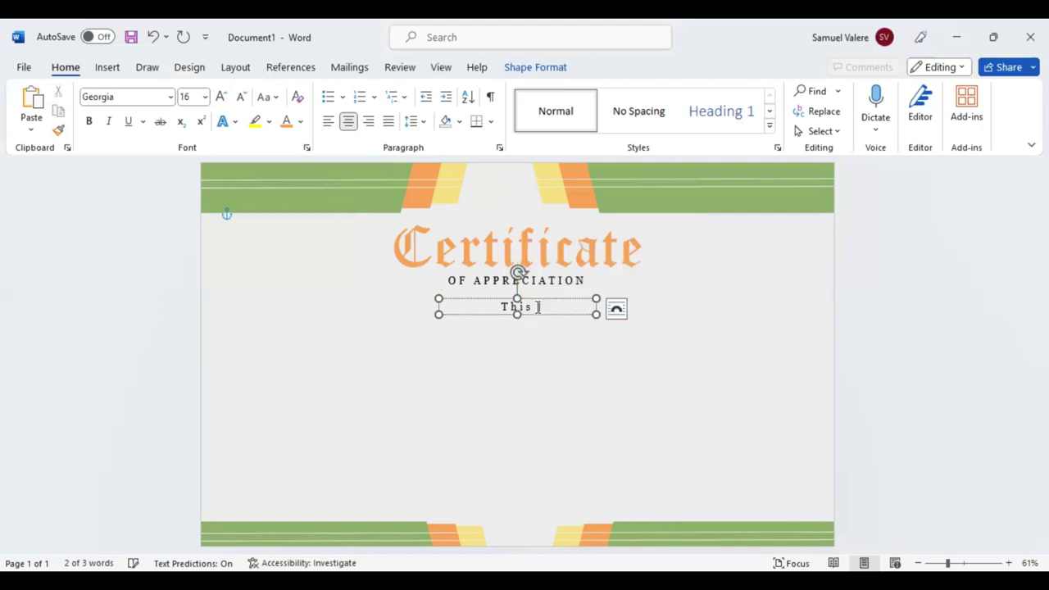
type(" Certifica")
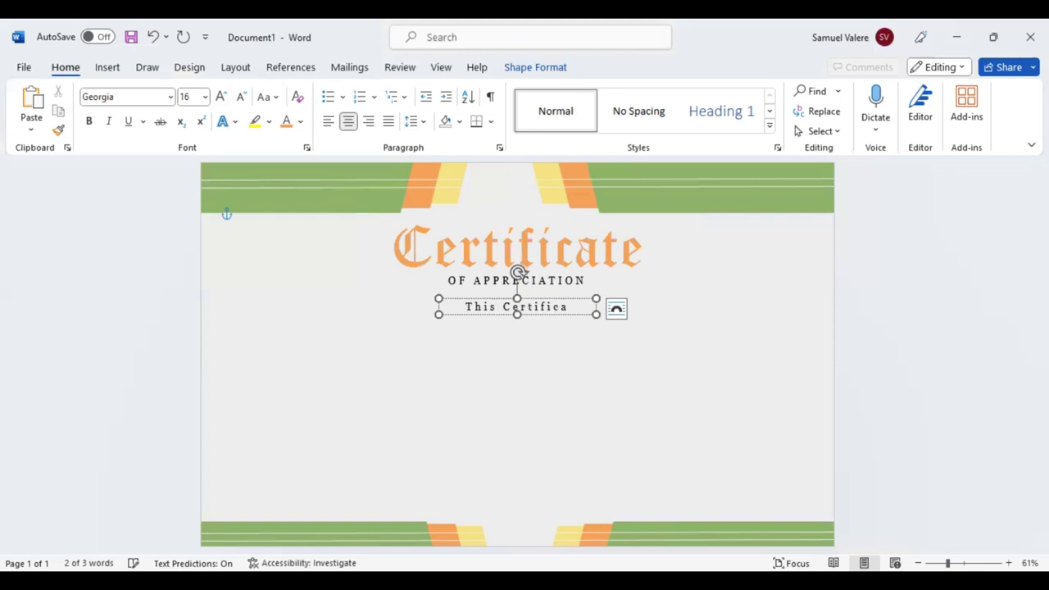
type("te Is")
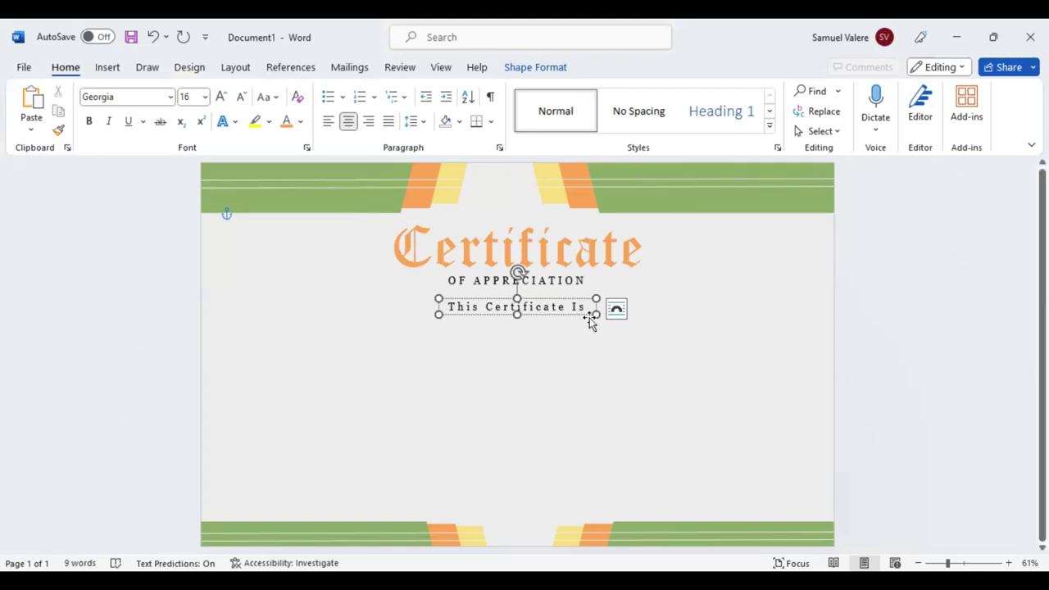
left_click_drag(592, 322, 776, 314)
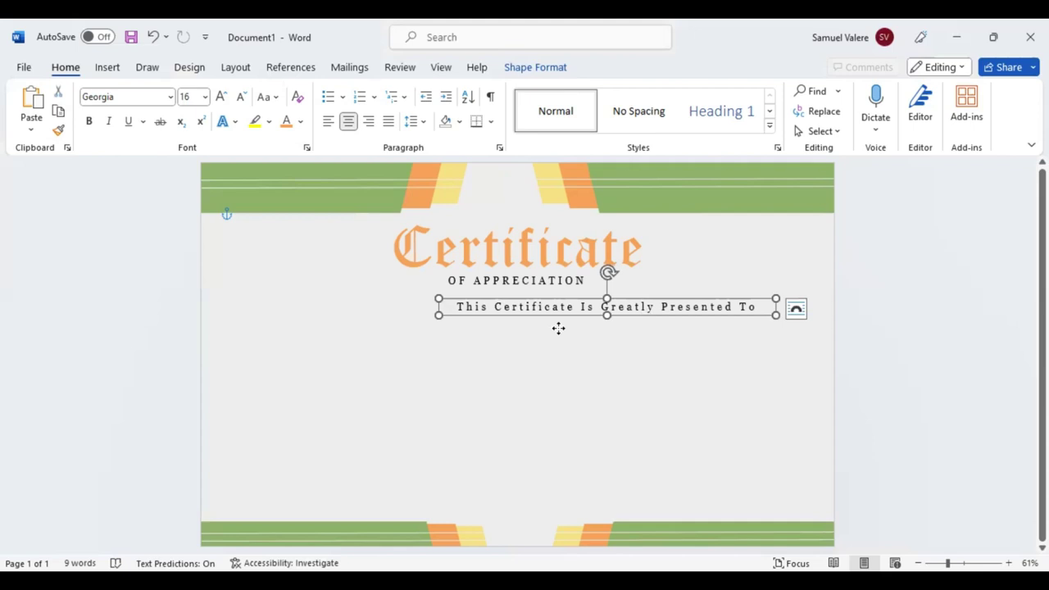
left_click_drag(558, 328, 477, 340)
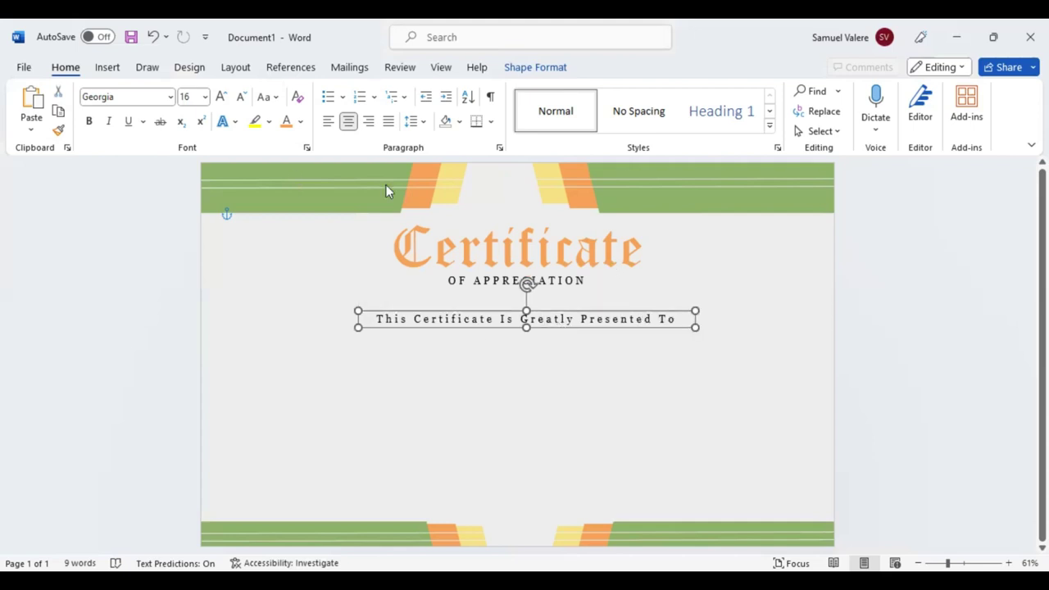
- Change the sentence's expanded letter spacing, colour it light orange, and centre it under the subtitle
key("ctrl+d")
double_click(563, 183)
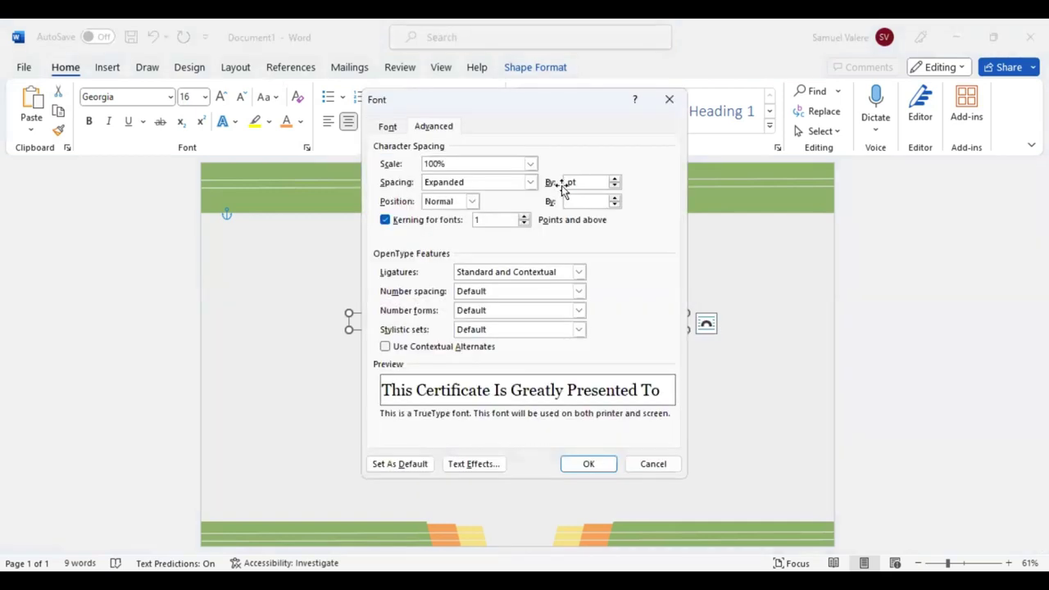
key("Return")
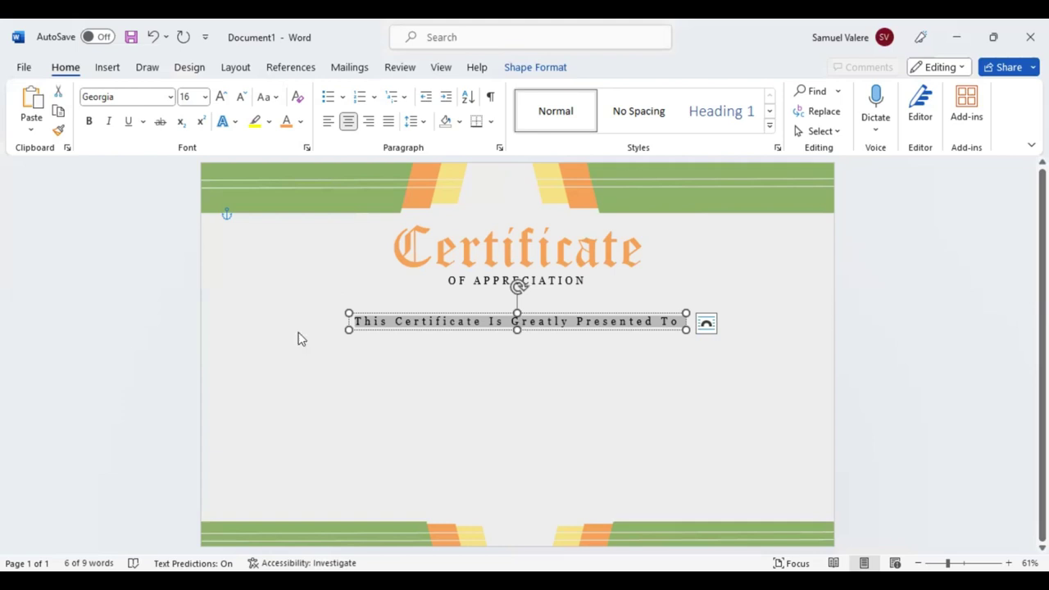
left_click(300, 121)
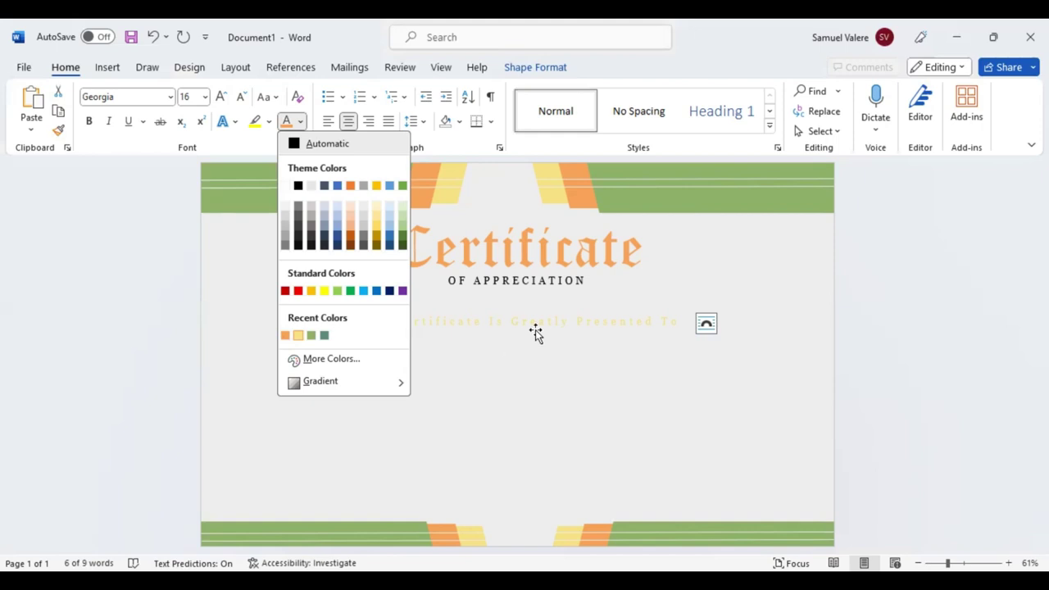
left_click_drag(535, 332, 535, 321)
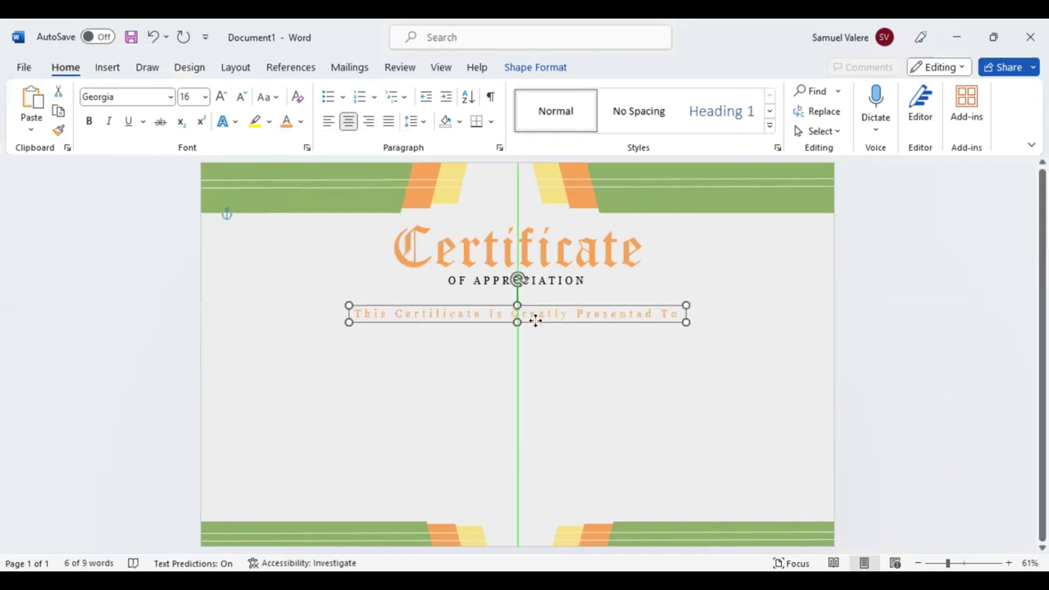
left_click(113, 69)
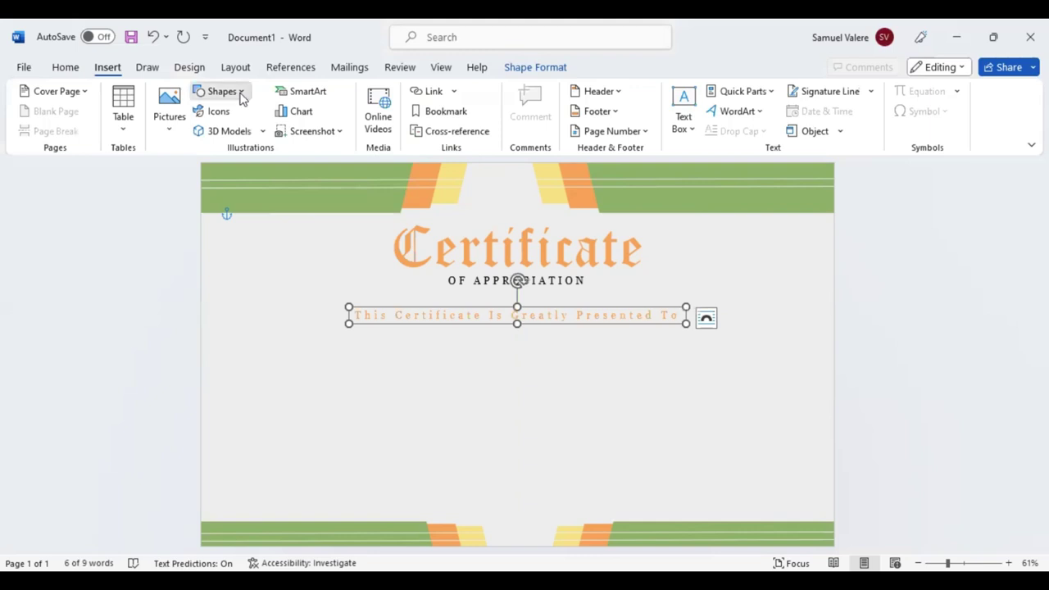
- Draw a text box below the sentence and type the recipient's name into it
left_click(241, 92)
left_click(203, 196)
left_click_drag(394, 336, 671, 410)
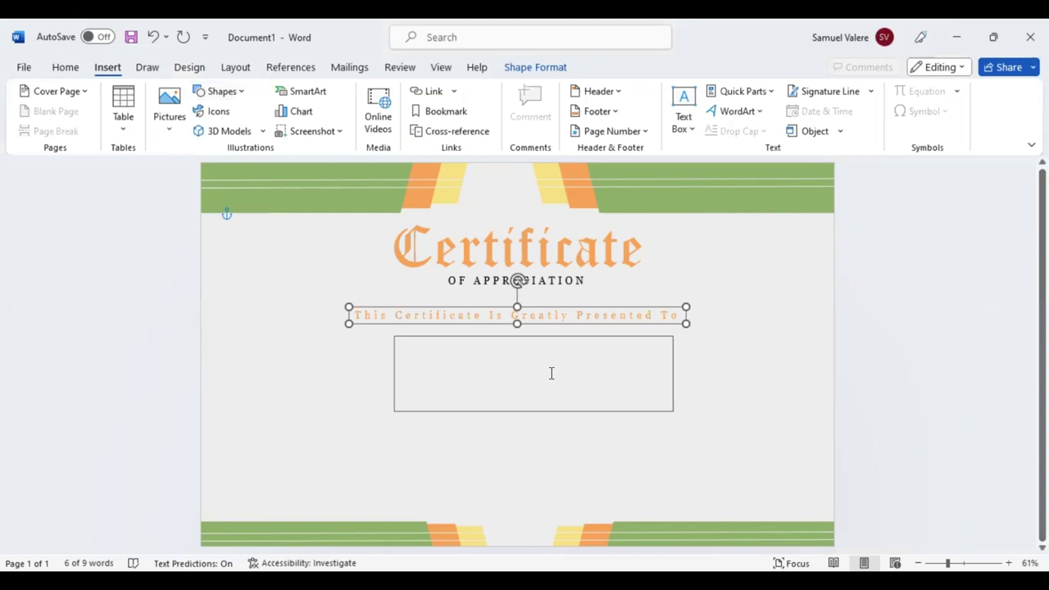
type("S")
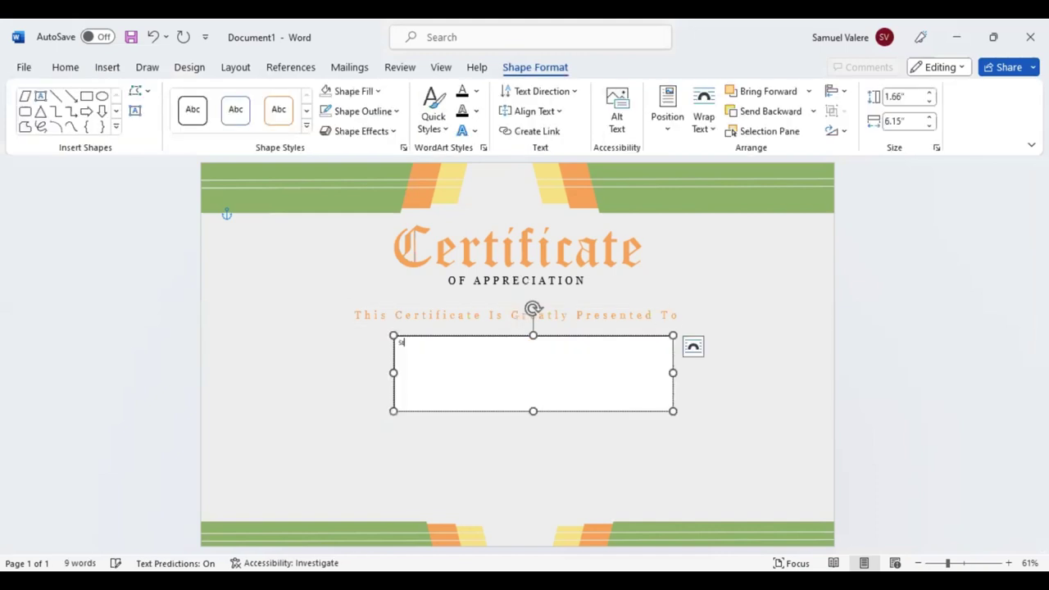
type("t")
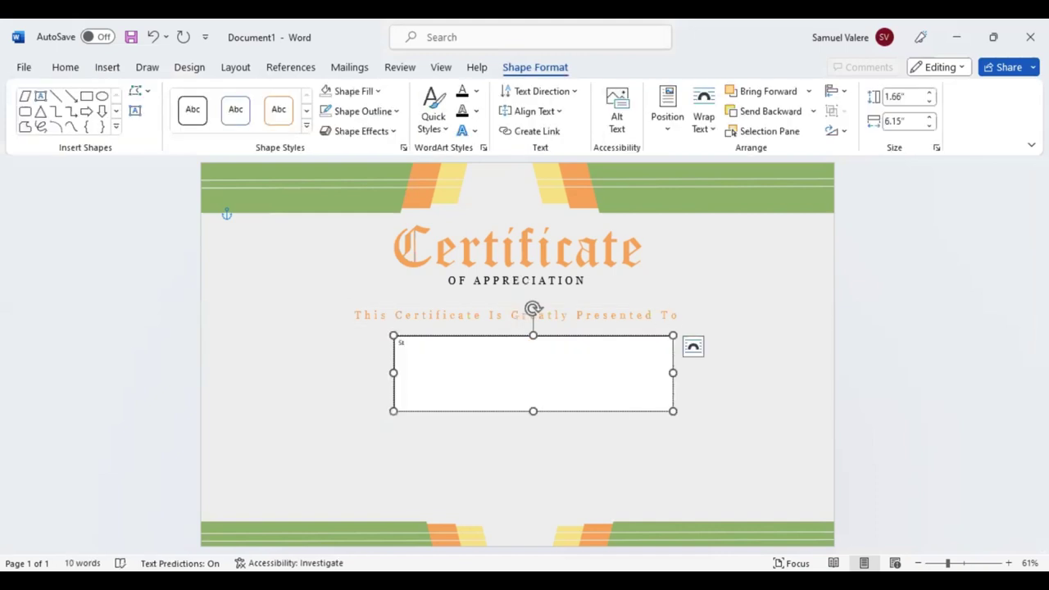
type("erling ")
type("Bap")
type("tiste")
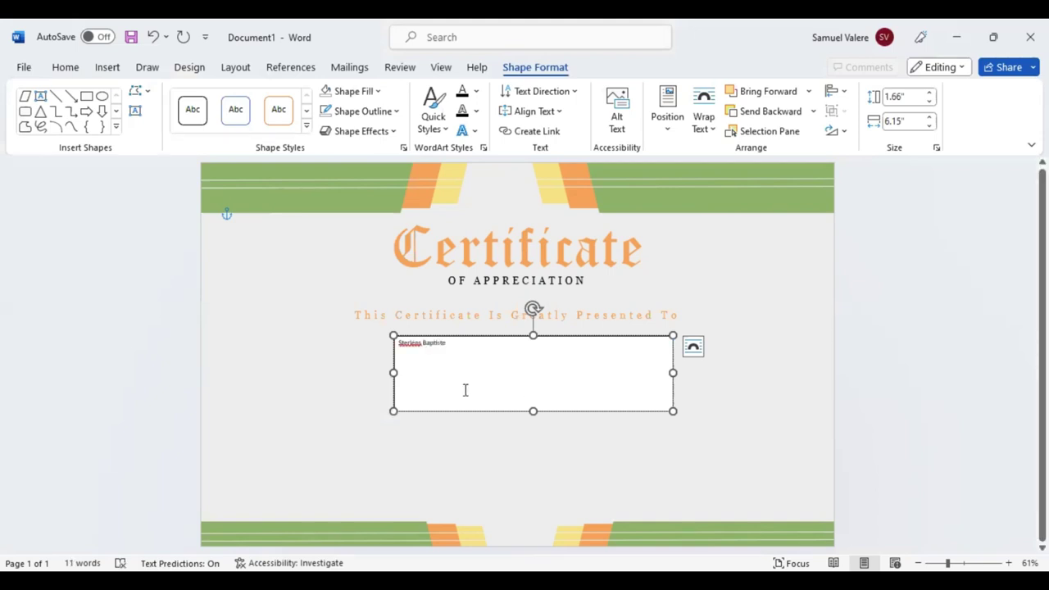
- Centre the recipient's name in its box and enlarge it to 72 pt
left_click(428, 343)
key("ctrl+a")
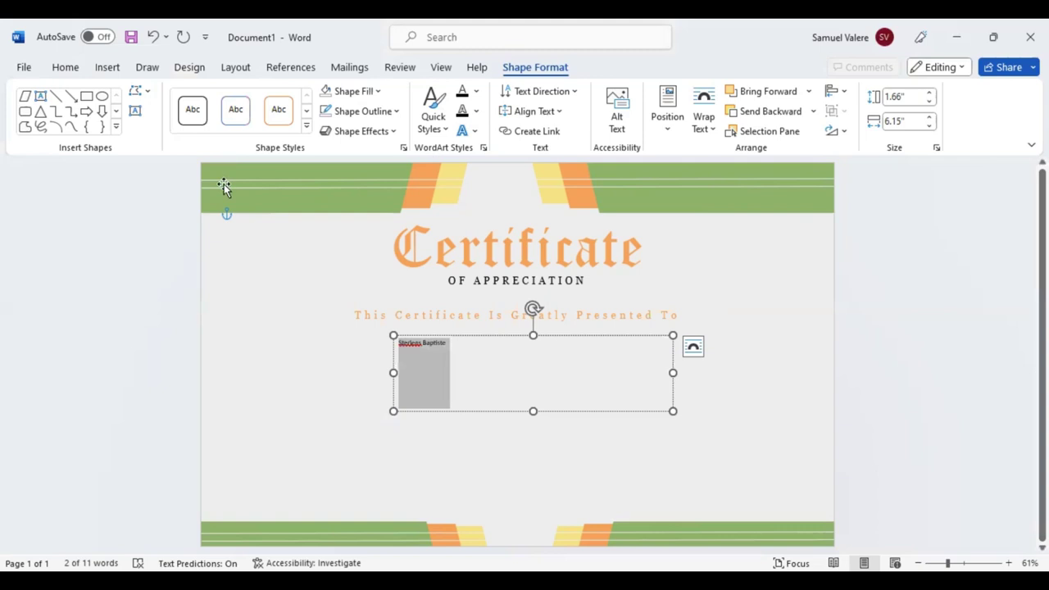
left_click(65, 69)
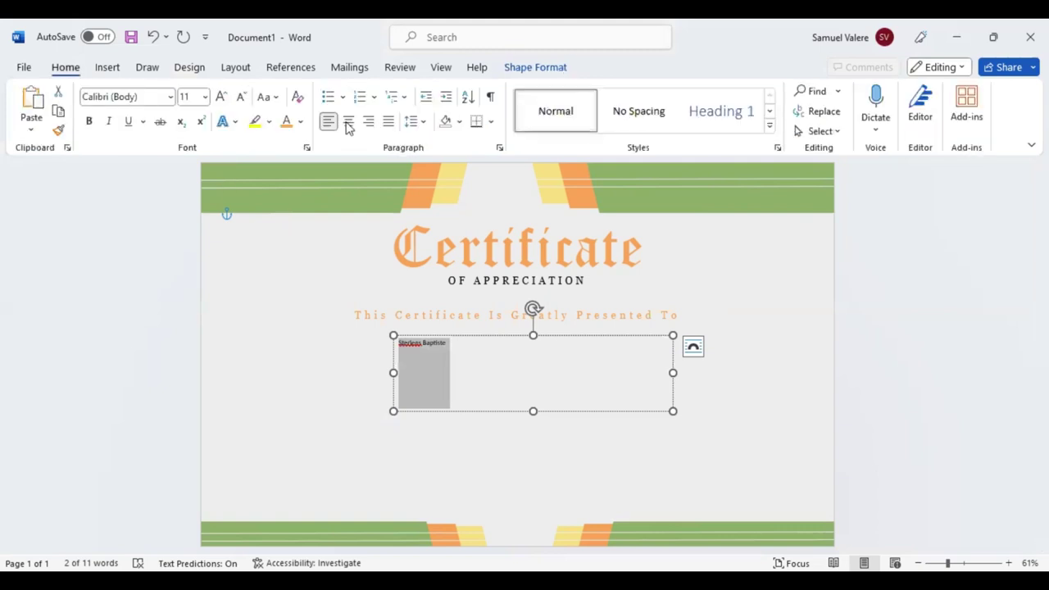
left_click(349, 121)
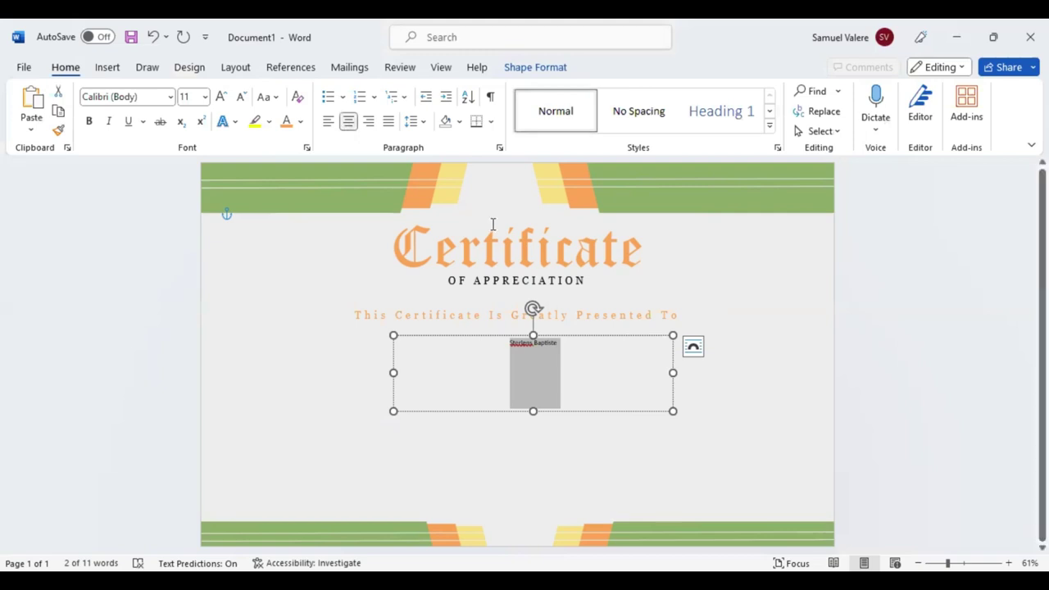
left_click(222, 97)
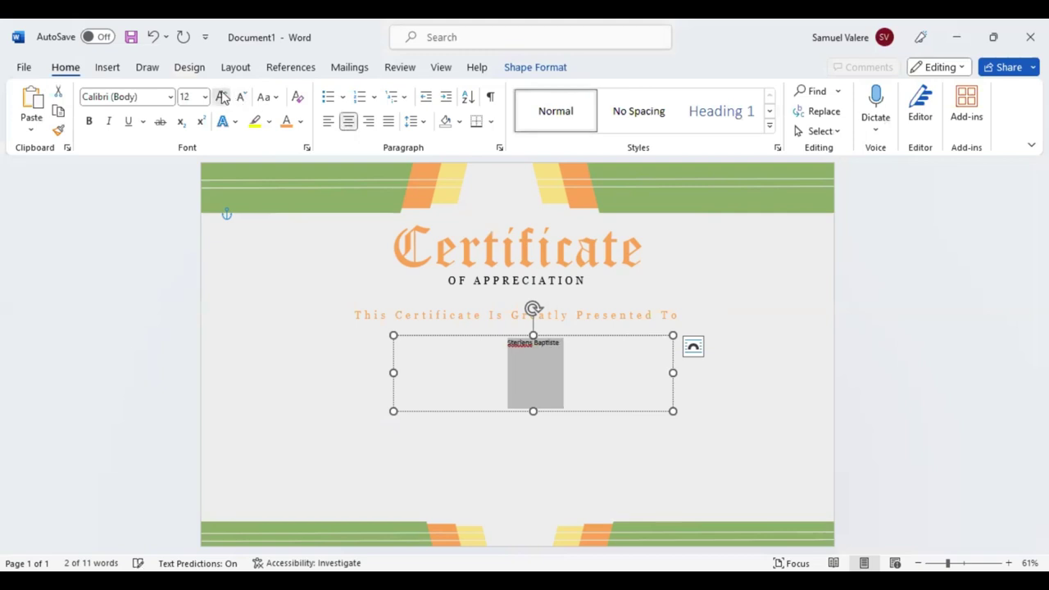
left_click(221, 97)
left_click(222, 97)
left_click(222, 97)
left_click(221, 96)
left_click(221, 97)
left_click(221, 97)
left_click(222, 96)
left_click(223, 97)
left_click(223, 97)
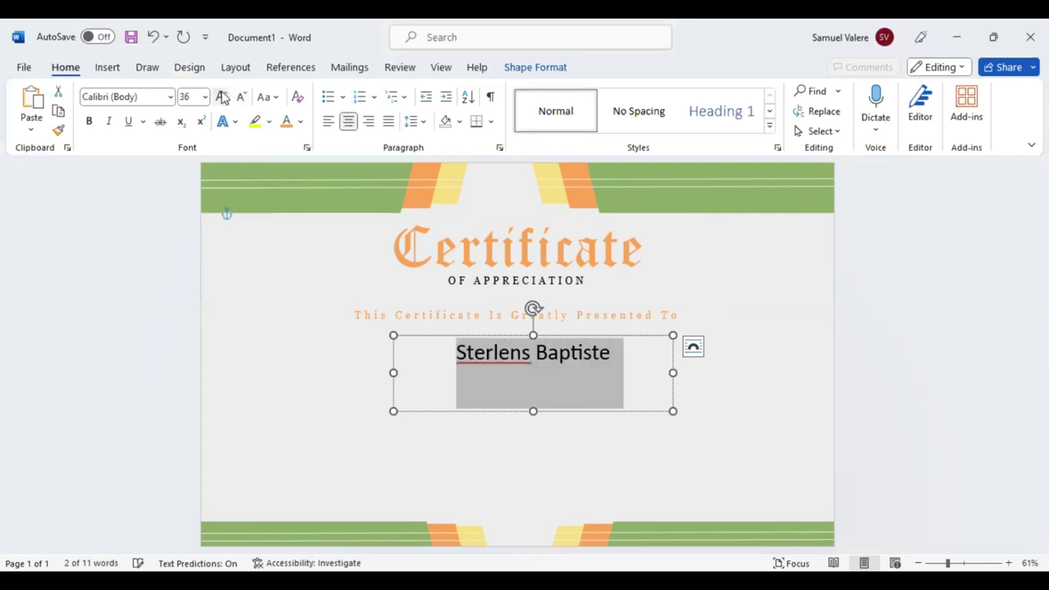
left_click(223, 97)
left_click(222, 97)
left_click(223, 97)
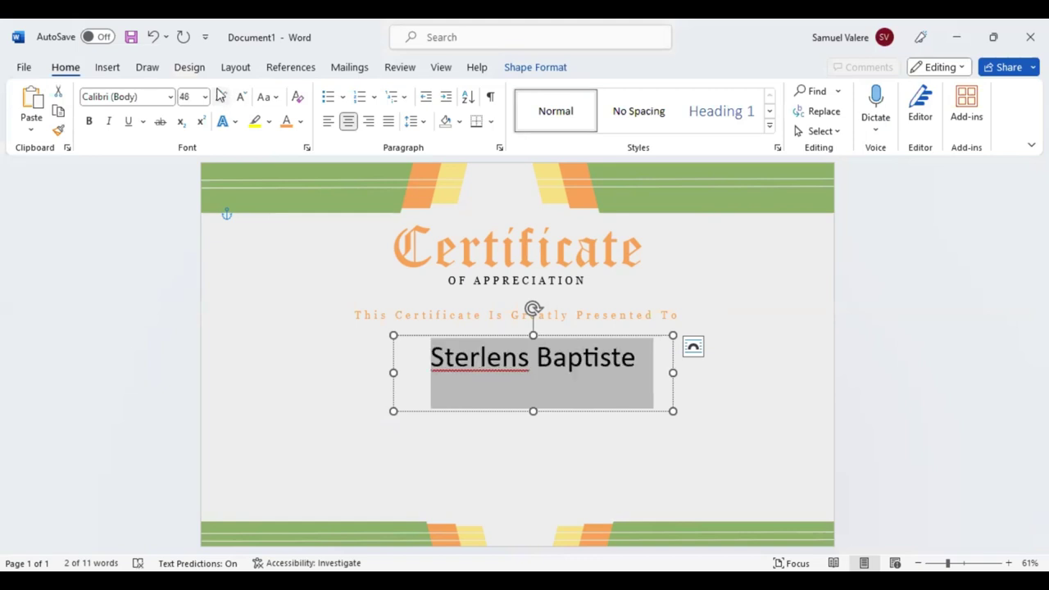
left_click(221, 97)
left_click(221, 96)
left_click(222, 97)
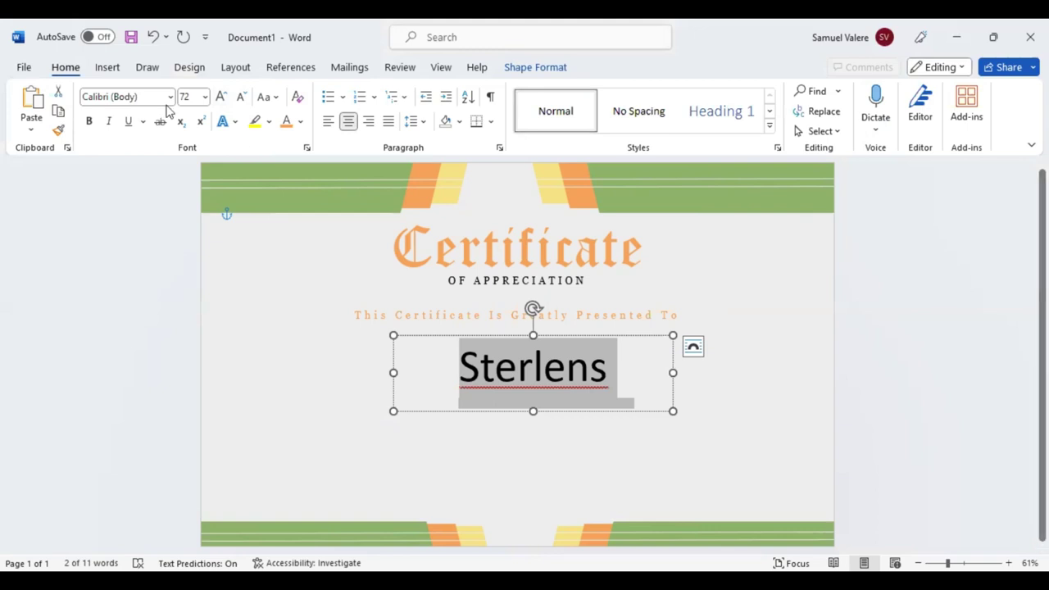
- Set the name in Harrington and widen and centre its box so it fits one line
left_click(142, 97)
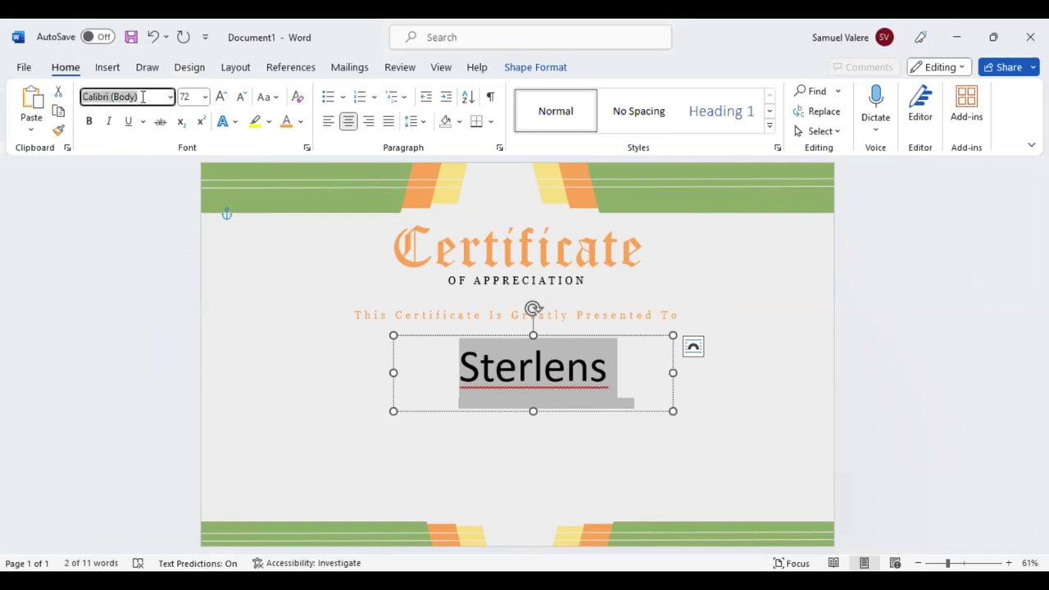
type("Ha")
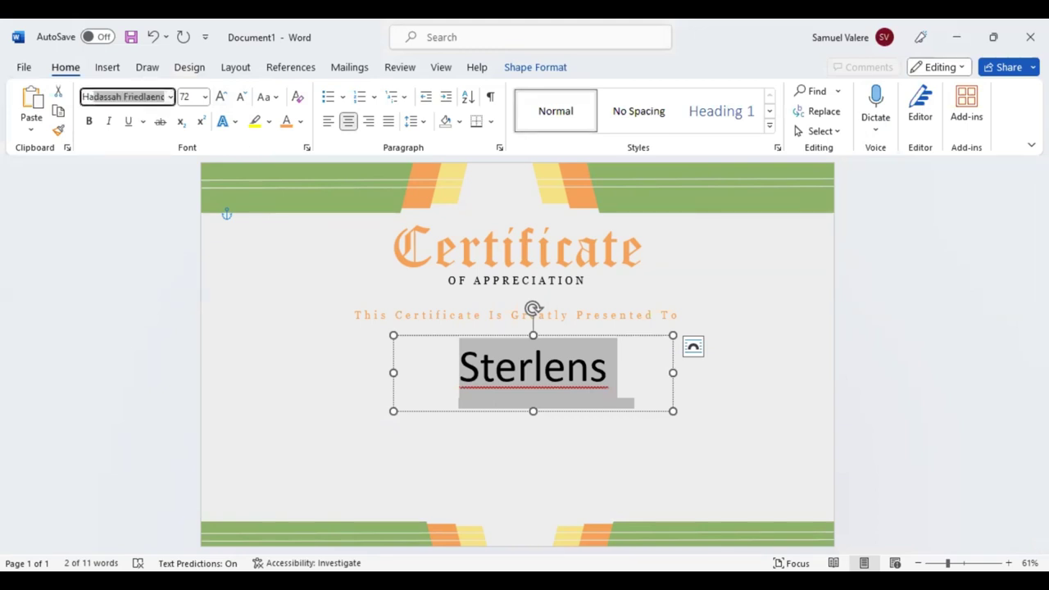
type("rrington")
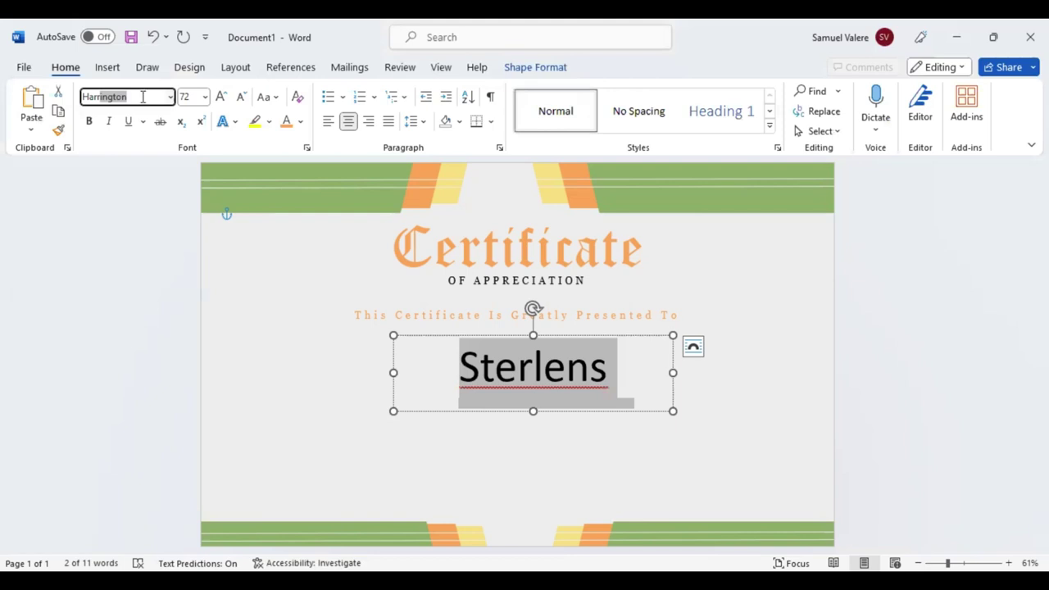
key("Return")
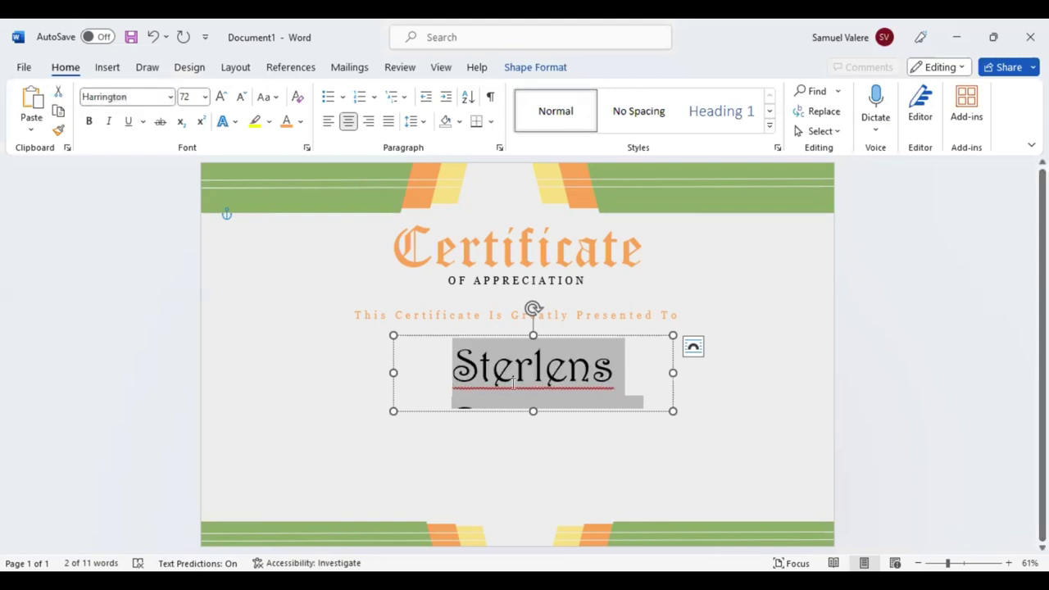
right_click(471, 402)
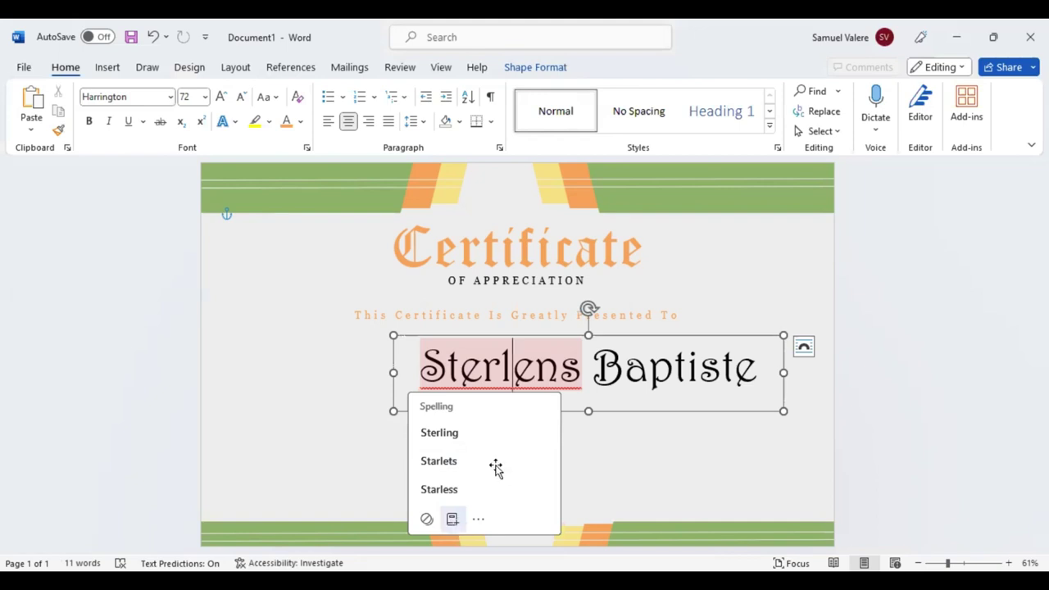
left_click_drag(783, 372, 799, 372)
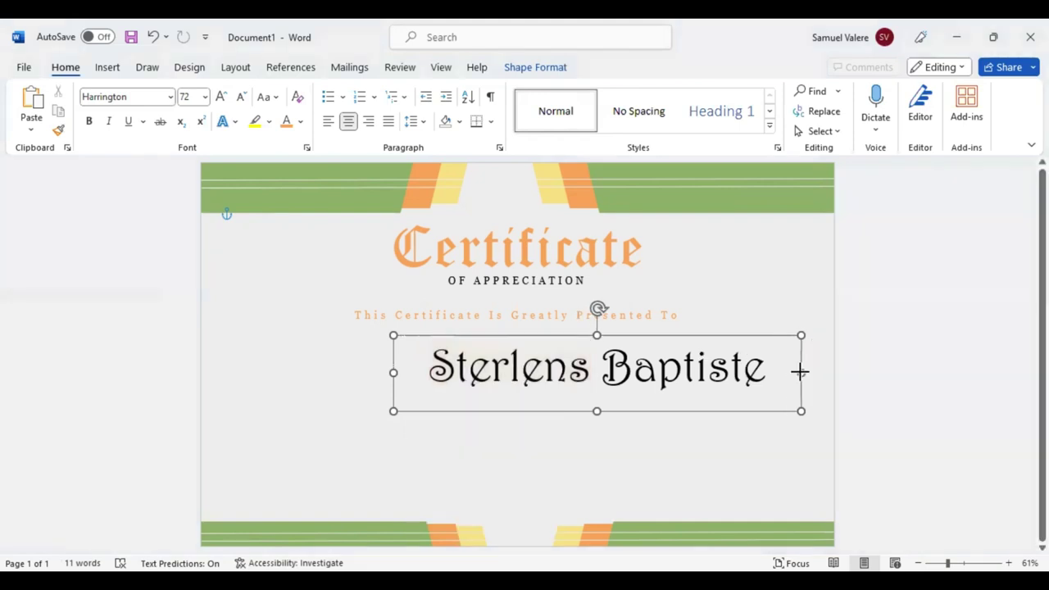
left_click(537, 410)
left_click_drag(537, 409, 562, 413)
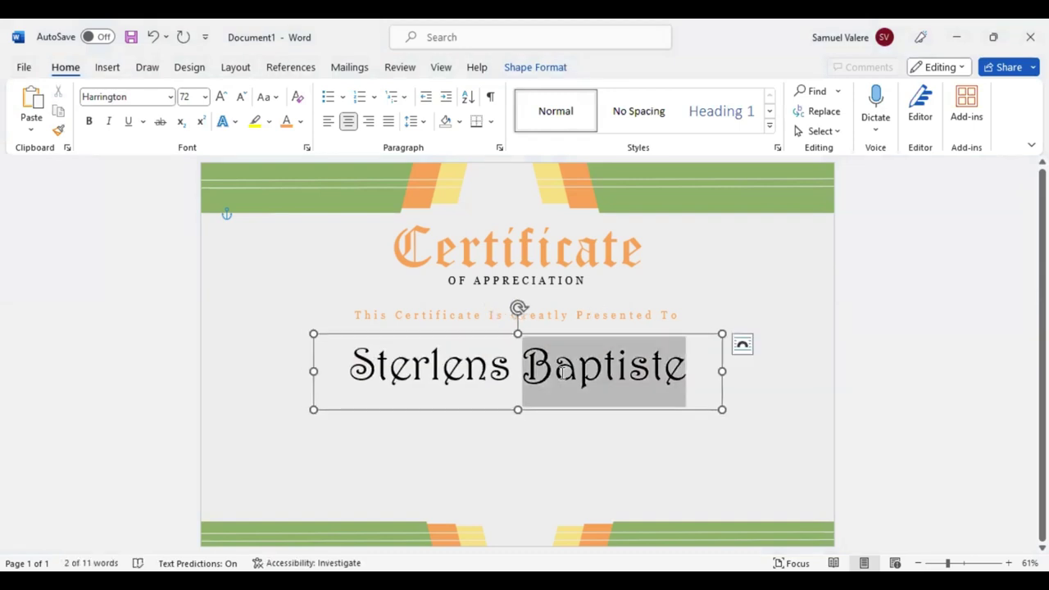
- Make the name bold 80 pt and centre its box on the page
triple_click(562, 371)
left_click(668, 324)
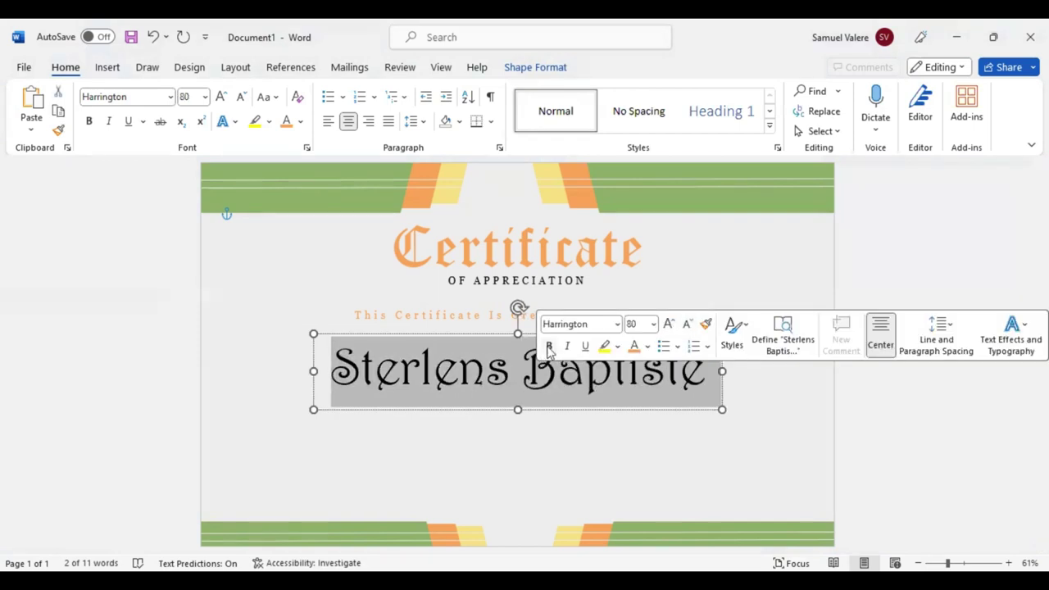
left_click(549, 346)
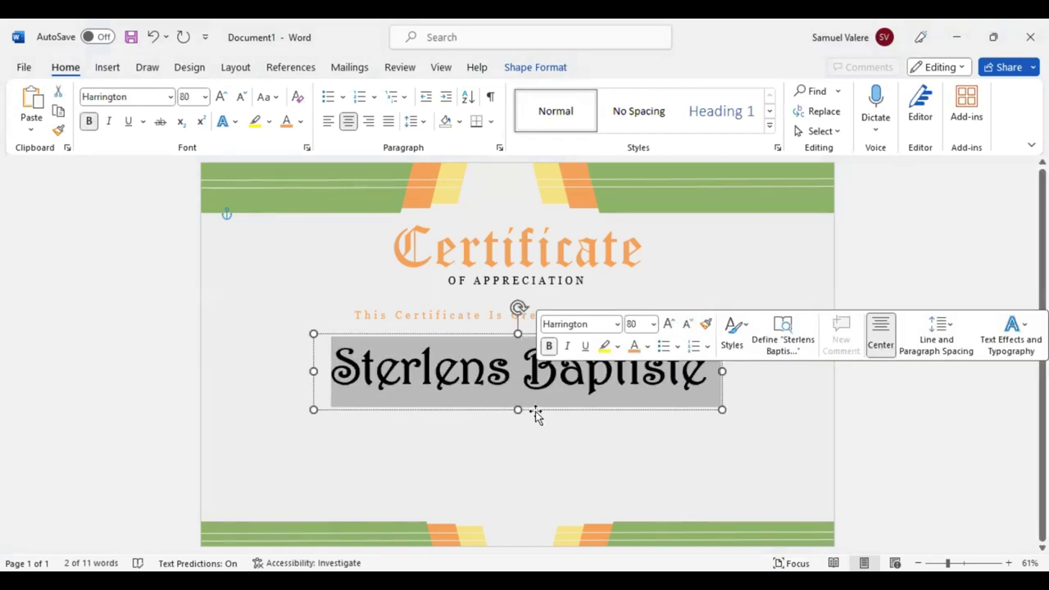
left_click_drag(534, 408, 534, 406)
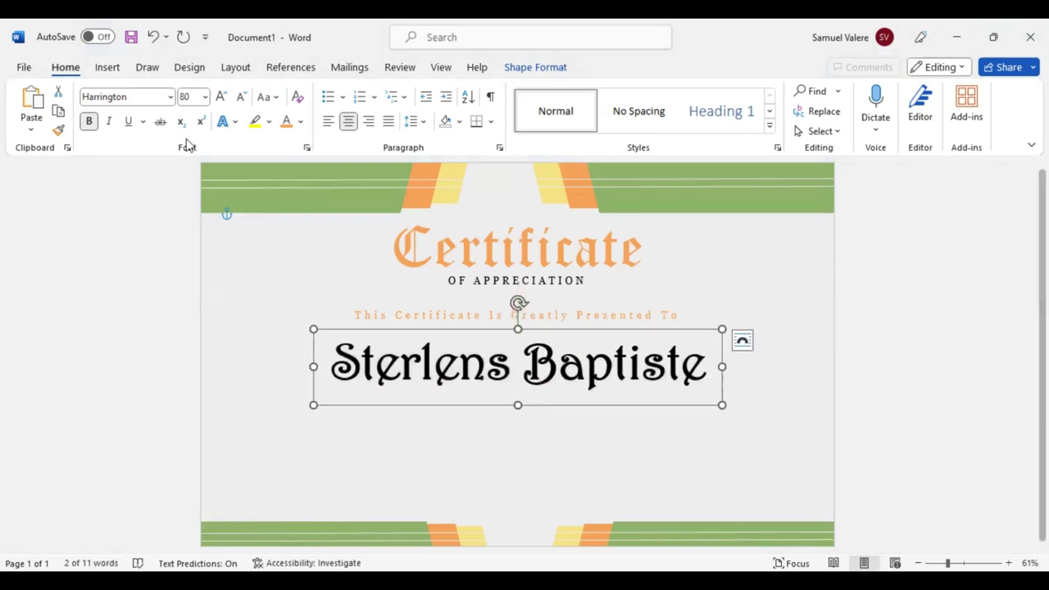
- Draw a new text box centred just below the recipient's name
left_click(107, 68)
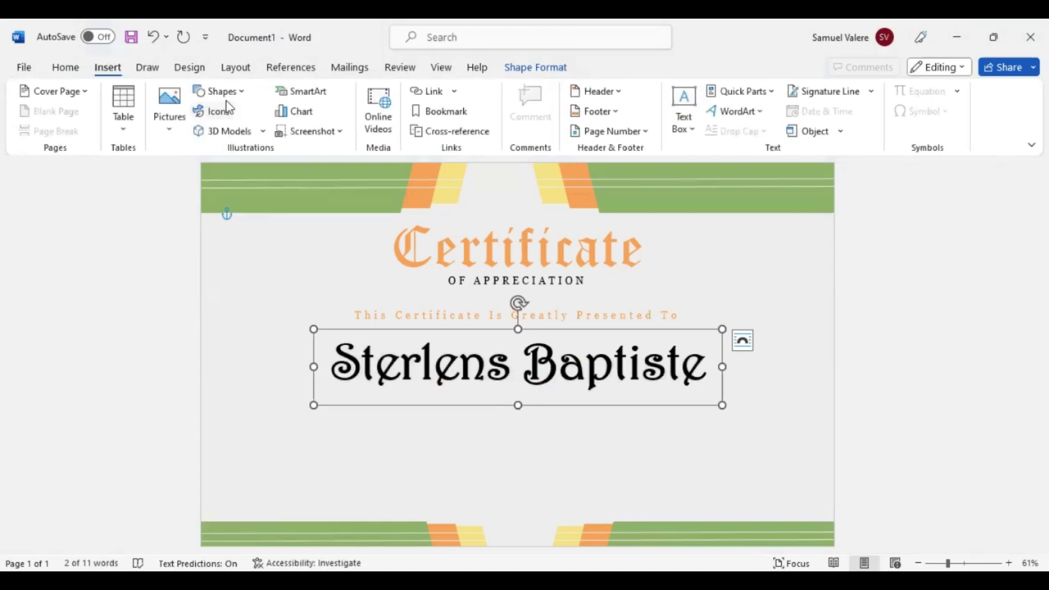
left_click(221, 91)
left_click(214, 131)
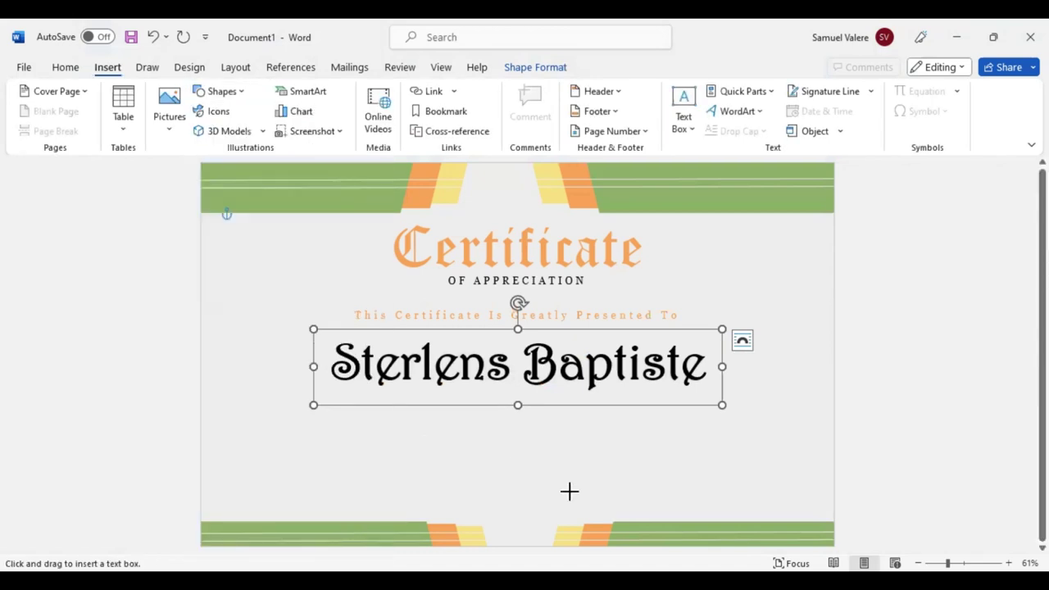
left_click_drag(425, 445, 670, 500)
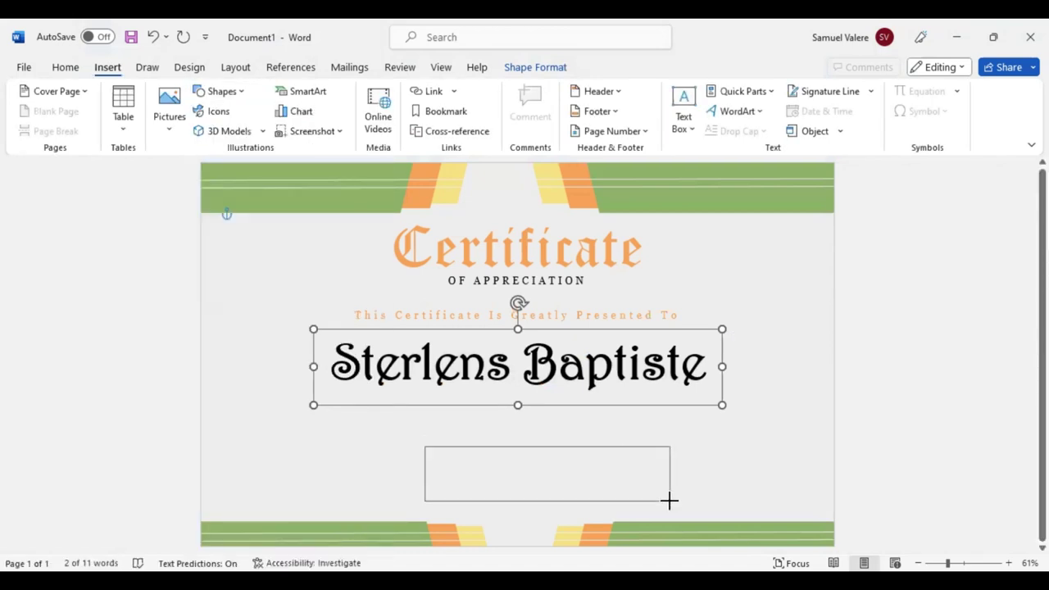
left_click_drag(530, 449, 490, 415)
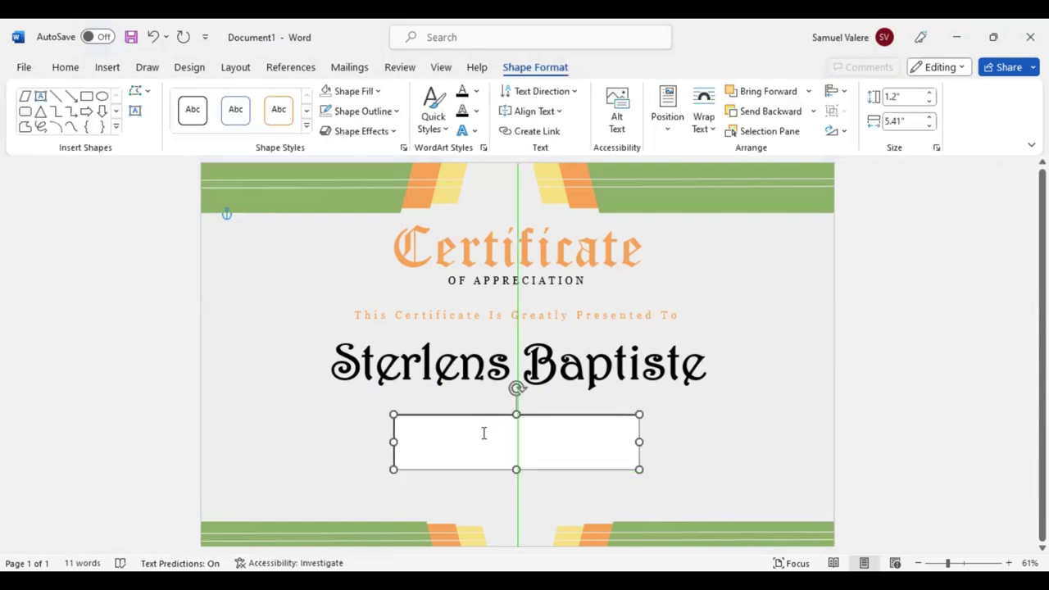
- Paste the appreciation paragraph into the box and set it in Georgia at about 16 pt
left_click(483, 433)
type("In recognition of your remarkable commitment and contributions, we present this certificate as a token of our appreciation. Your unwavering dedication, combined with your extraordinary skills, has set a standard that exemplifies excellence. Your efforts have left an indelible mark on our journey.")
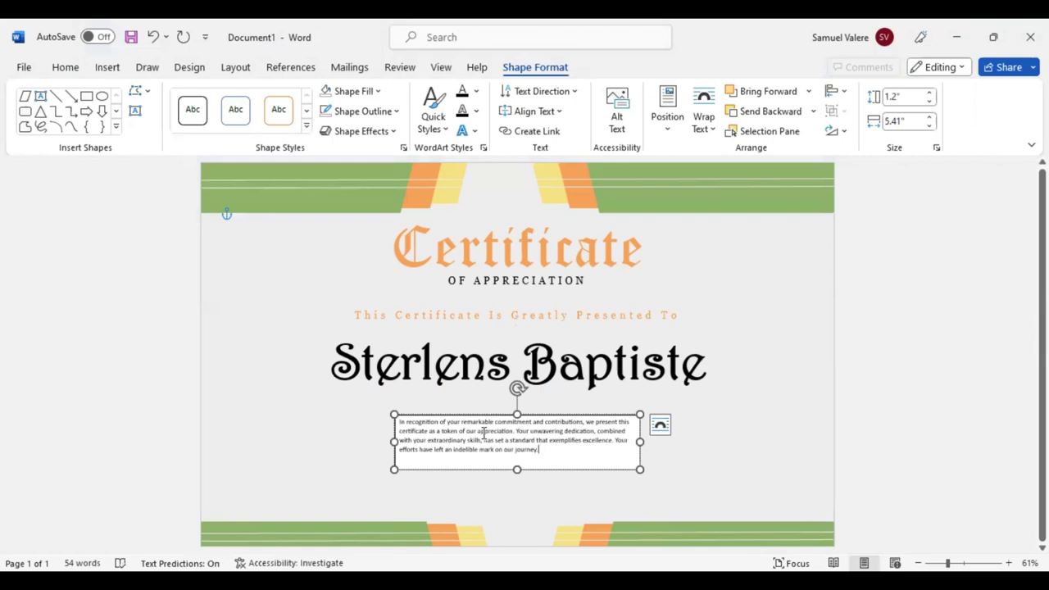
triple_click(484, 432)
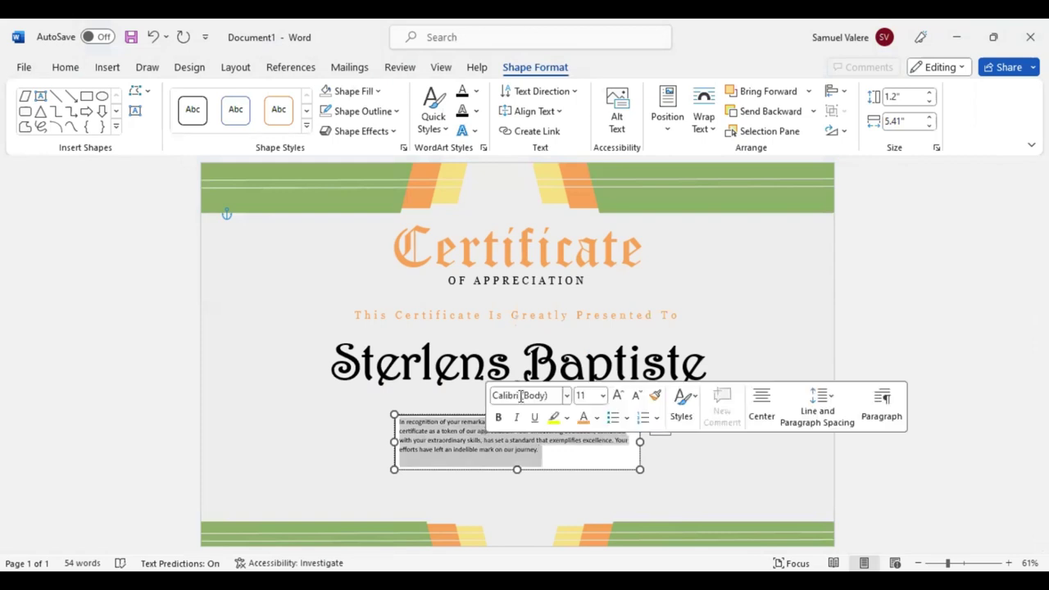
left_click(521, 396)
type("Georgia")
key("Return")
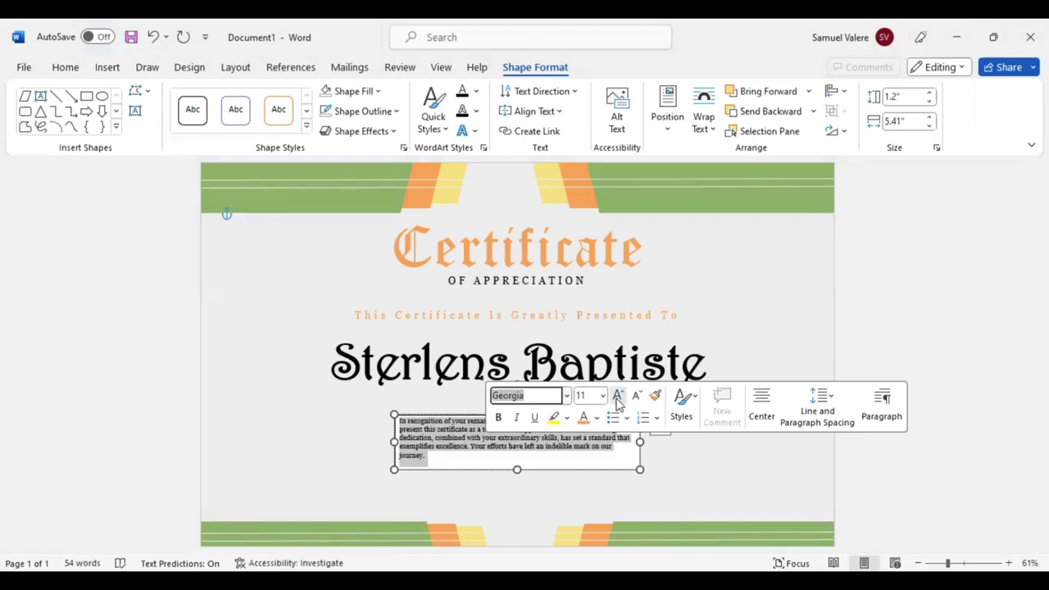
left_click(617, 396)
left_click(617, 395)
left_click(617, 396)
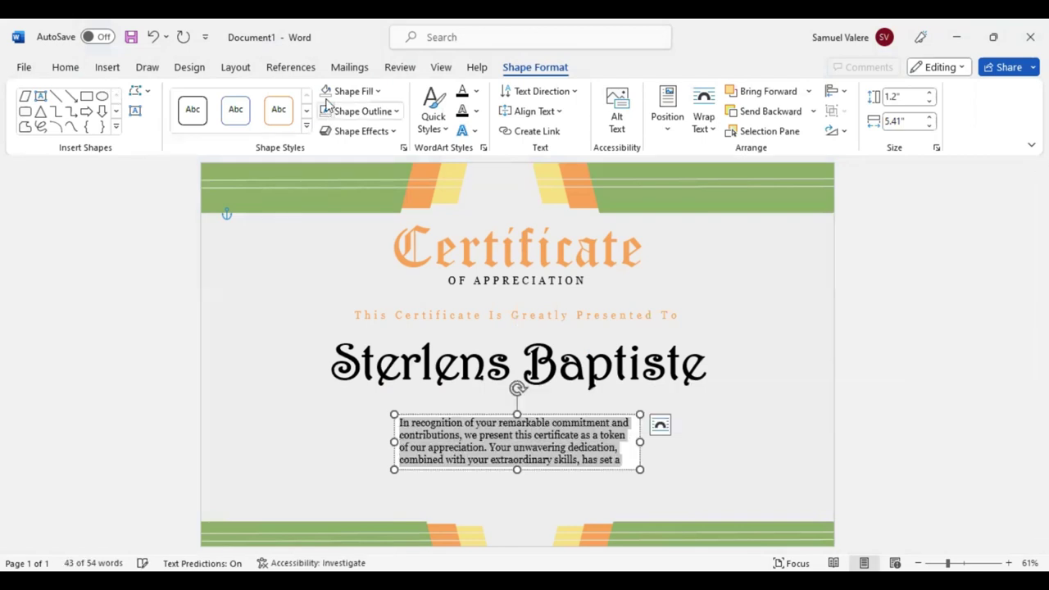
- Centre-align the paragraph, widen its box, and move it to the page centre
left_click(63, 67)
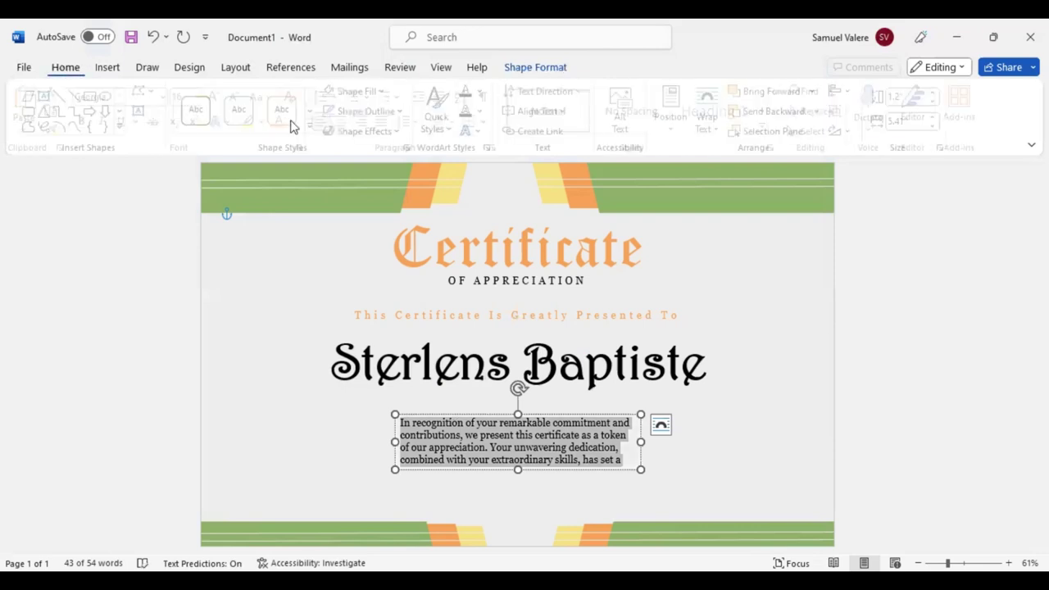
left_click(349, 121)
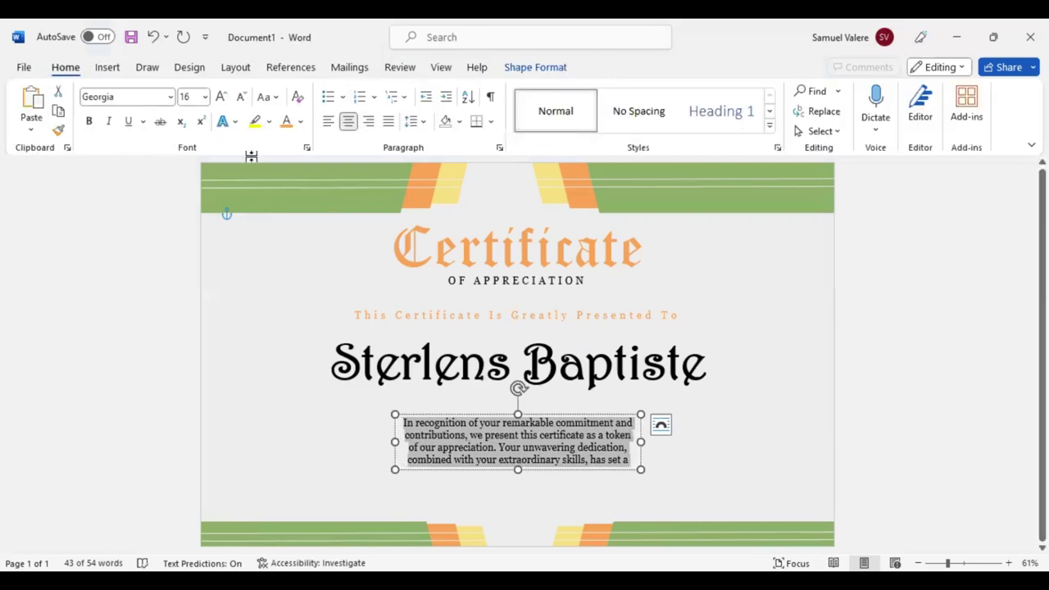
left_click_drag(518, 469, 517, 484)
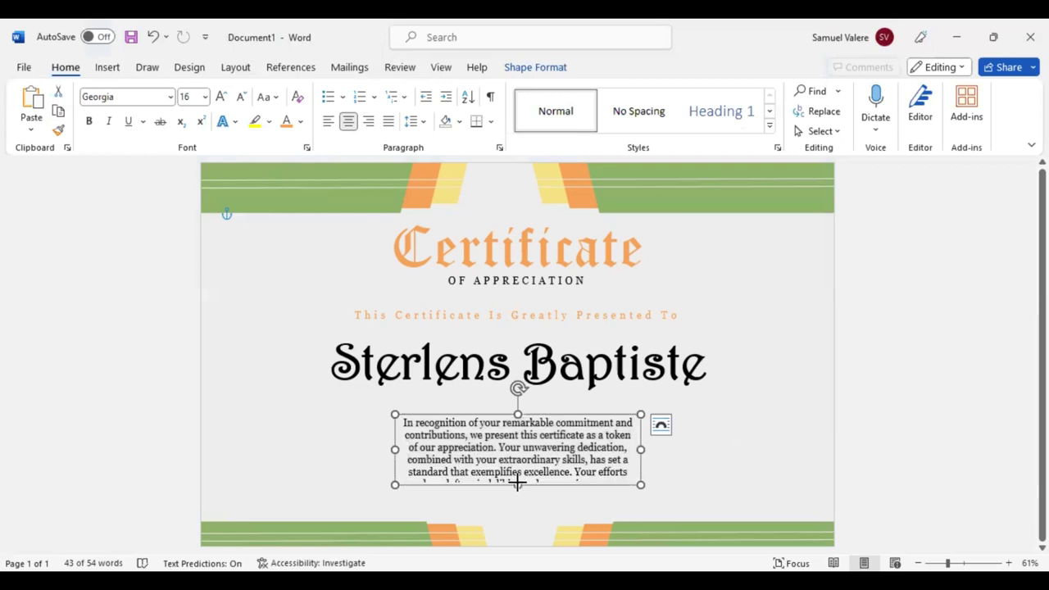
left_click_drag(641, 449, 736, 449)
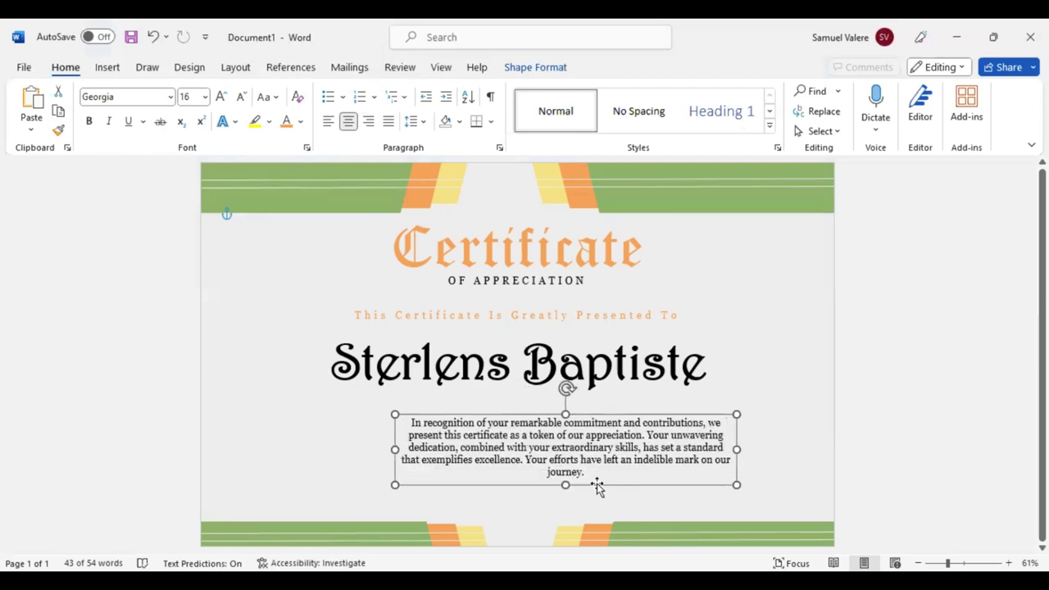
left_click_drag(591, 484, 543, 464)
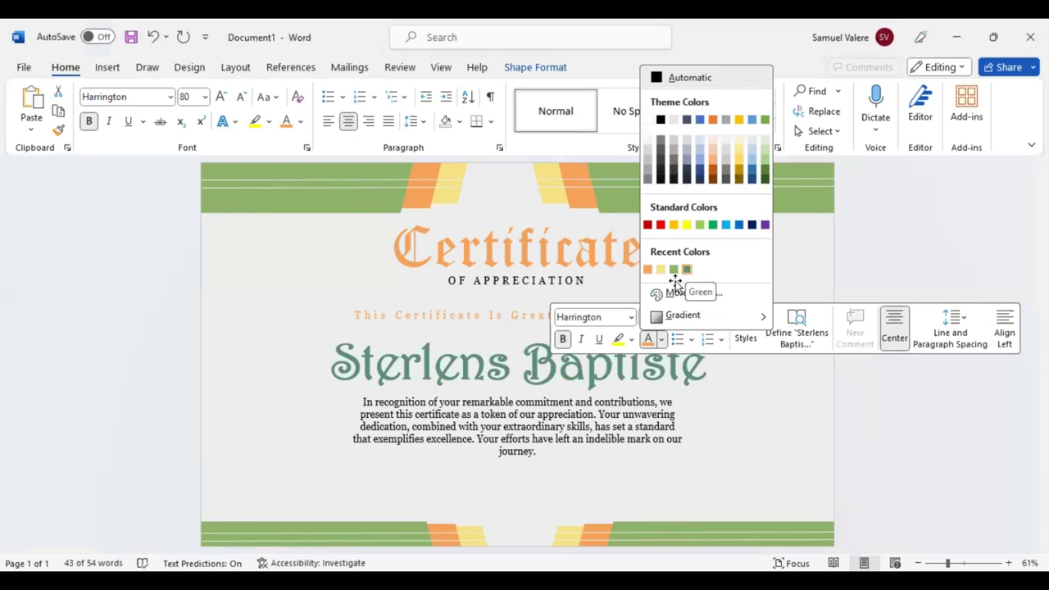
- Colour the recipient's name green and settle the paragraph box centred just below it
left_click(531, 467)
left_click_drag(531, 466, 533, 469)
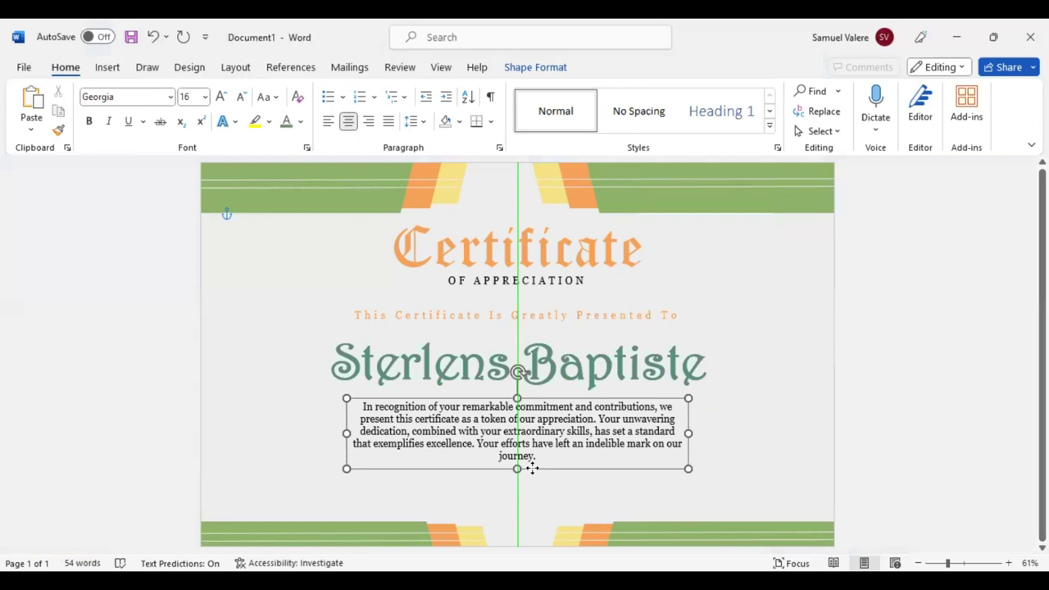
left_click_drag(532, 469, 557, 485)
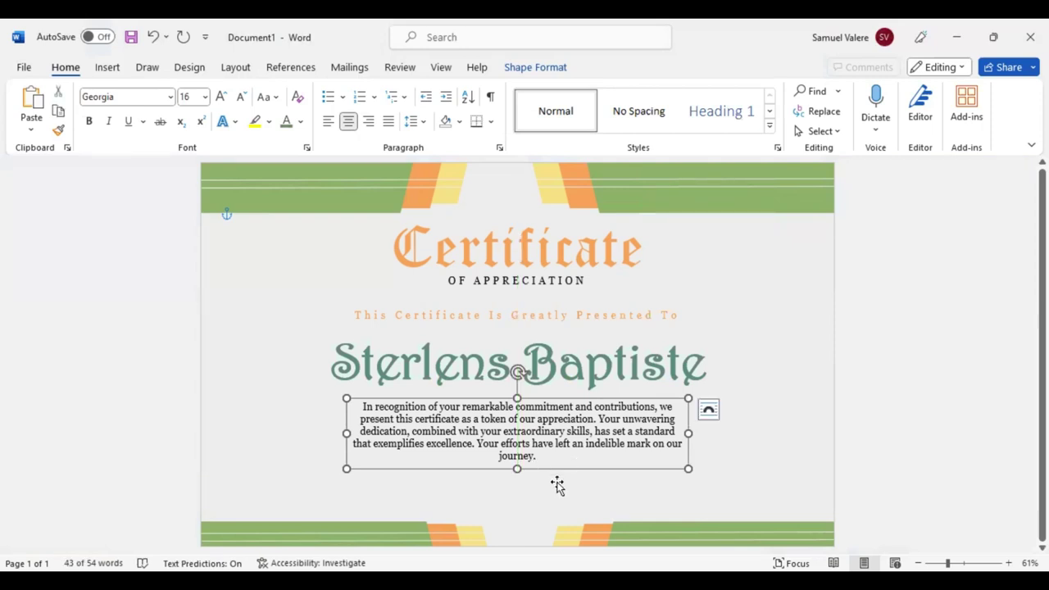
left_click(305, 273)
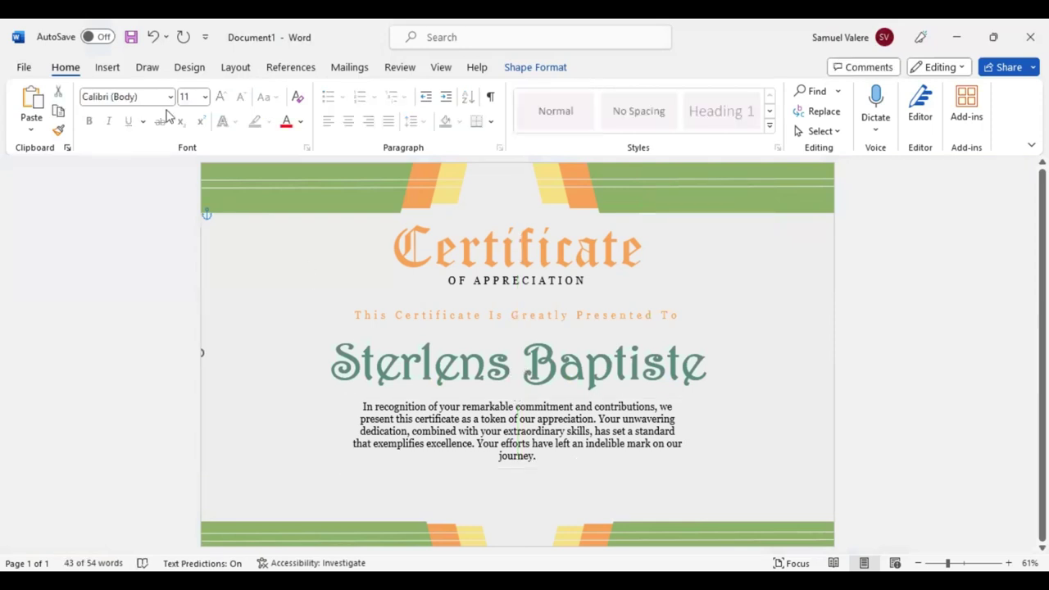
- Add a lower-left text box reading 'Signature', centred and converted to all capitals
left_click(110, 72)
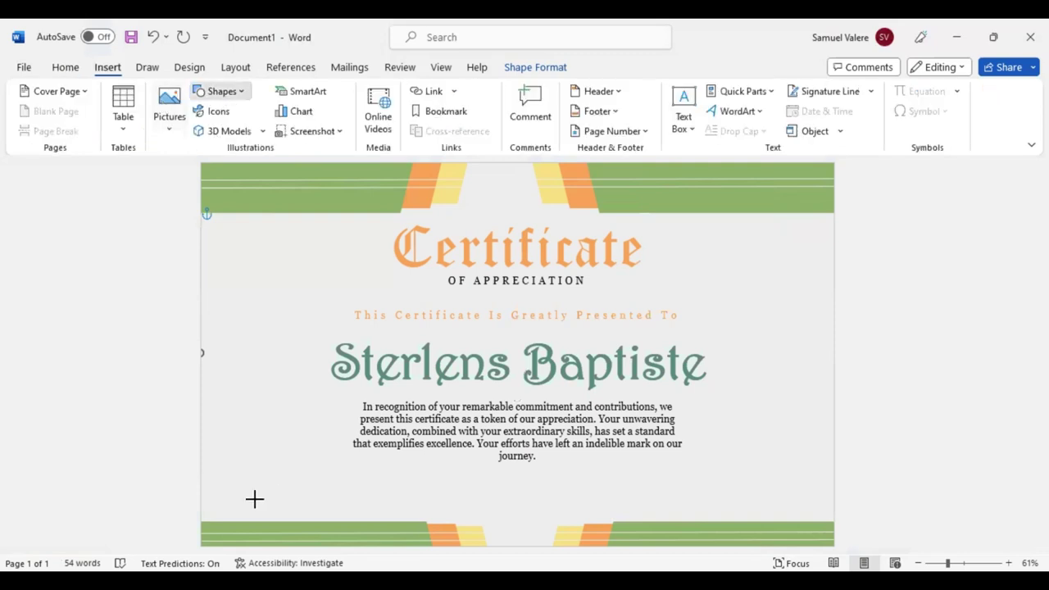
left_click_drag(230, 504, 320, 516)
type("Ste")
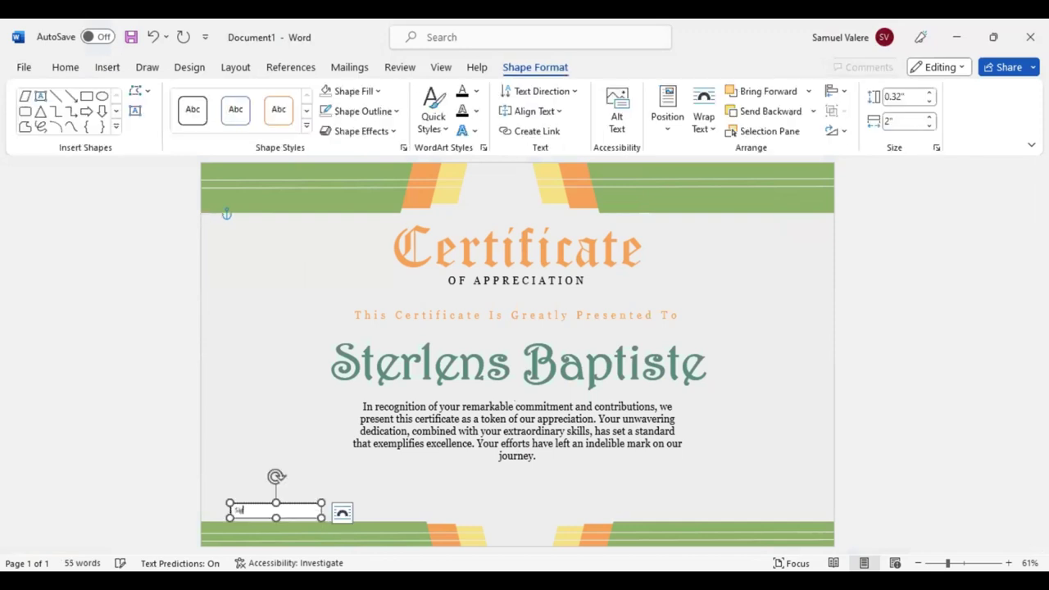
type("nat")
type("ure")
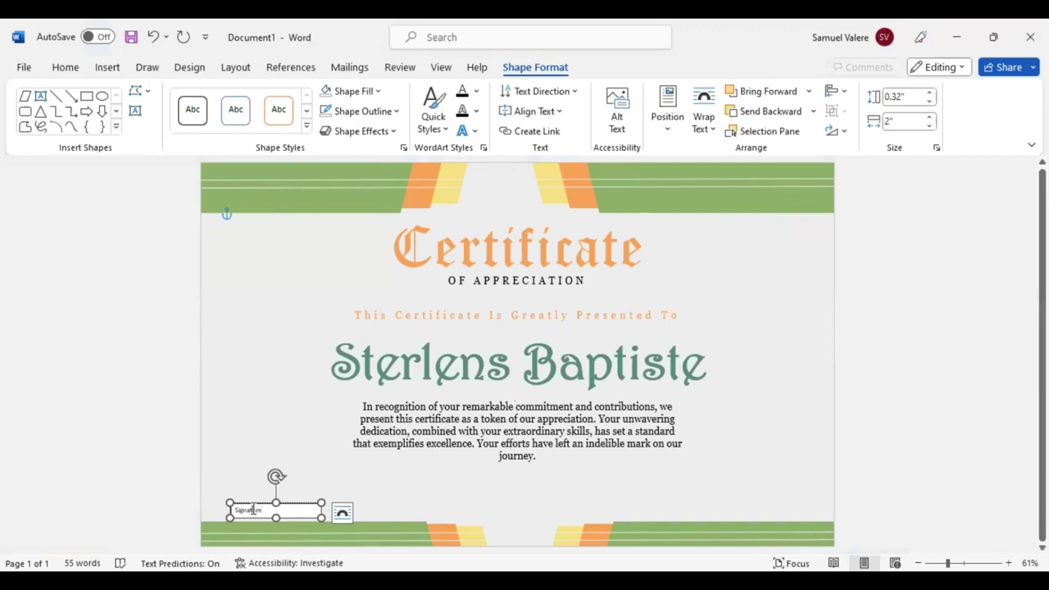
key("ctrl+a")
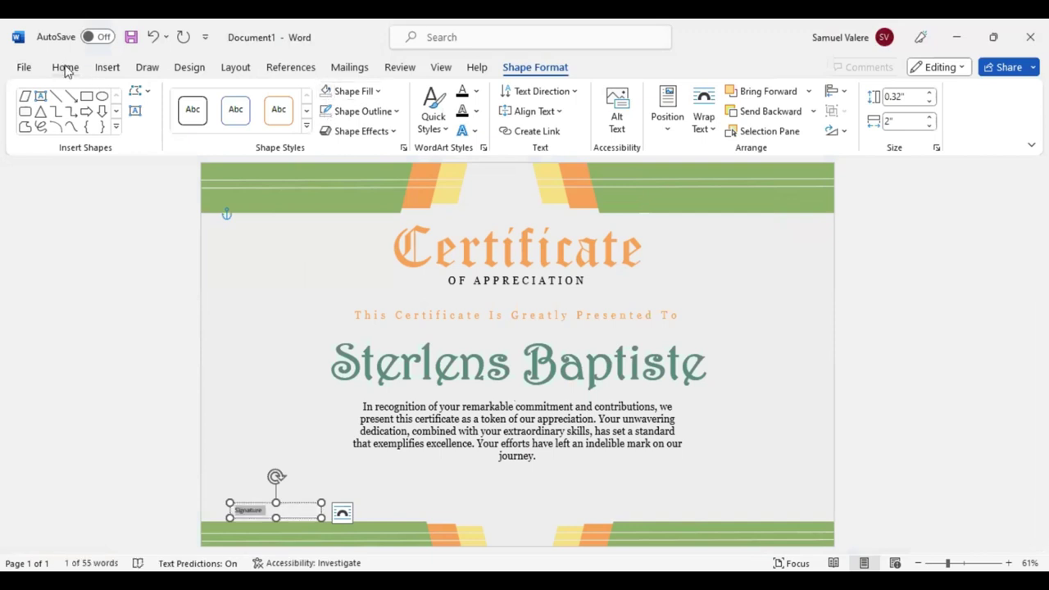
left_click(65, 69)
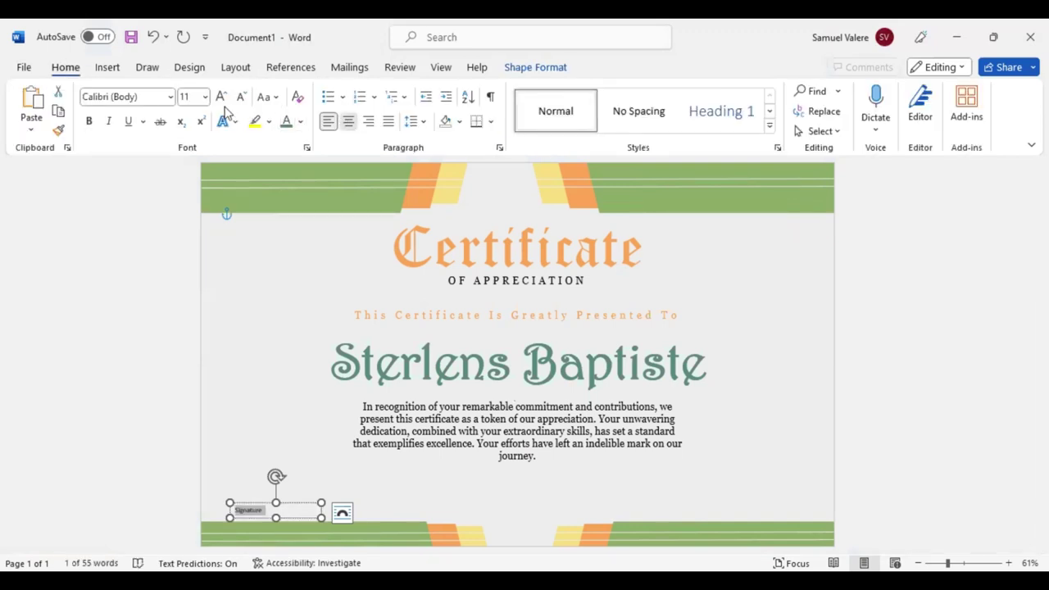
key("ctrl+e")
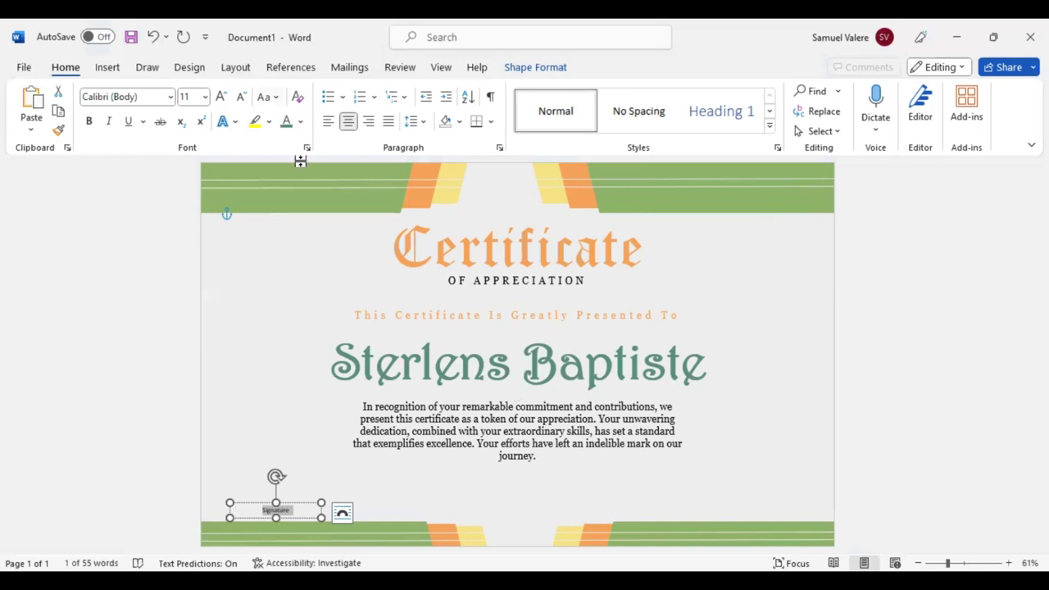
key("ctrl+shift+a")
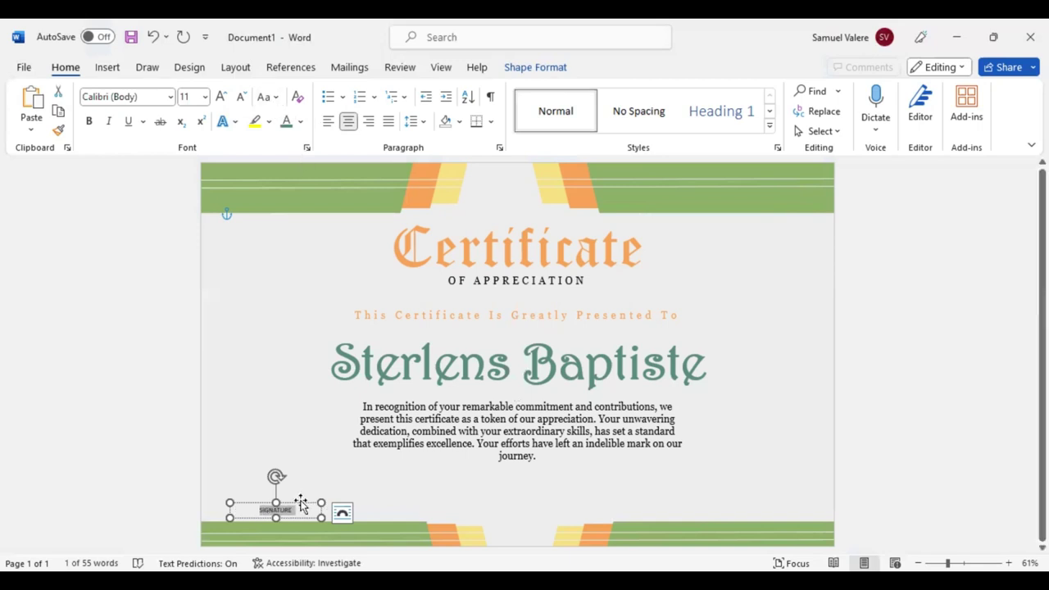
left_click_drag(301, 504, 300, 506)
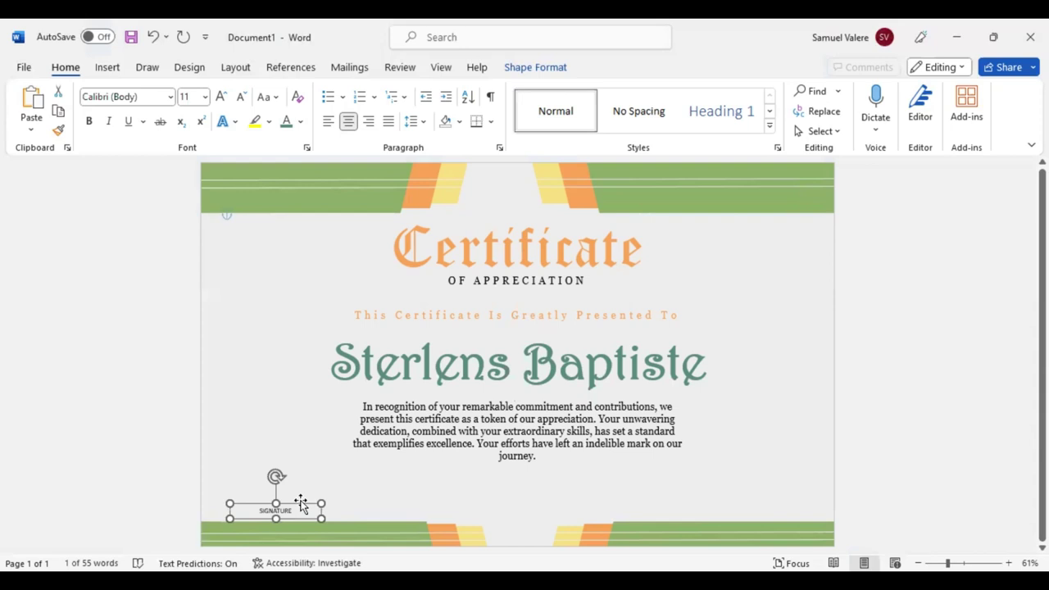
key("Down")
key("Down")
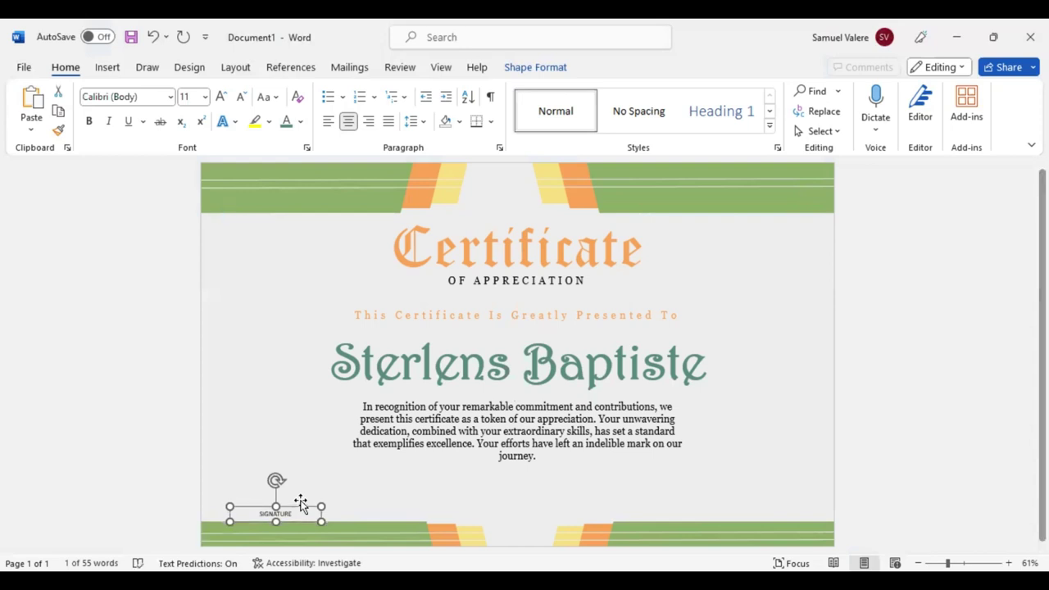
- Paste a copy of the SIGNATURE label at the lower right and align both labels
key("ctrl+v")
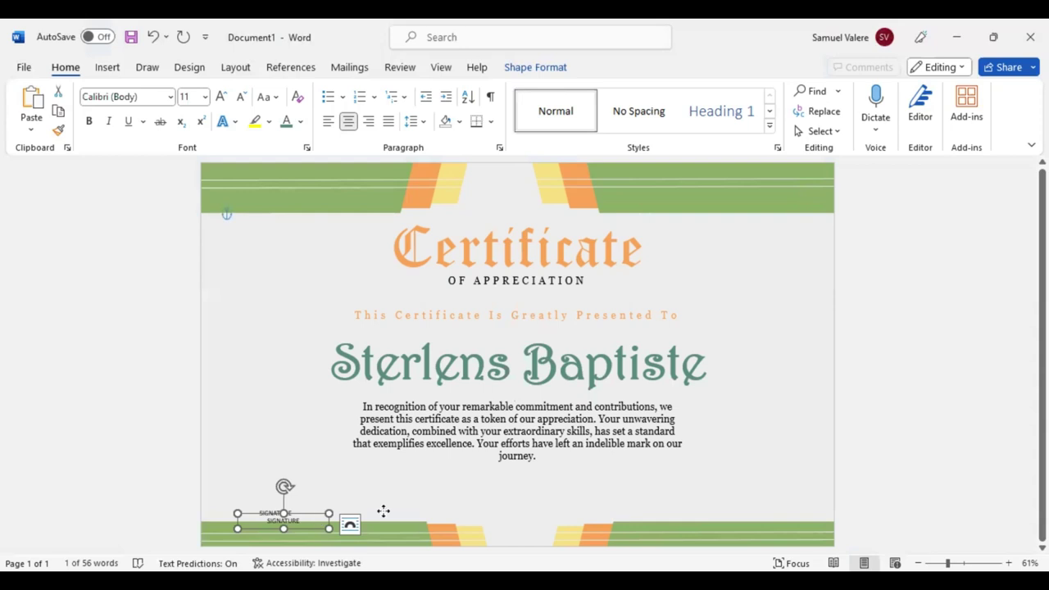
left_click_drag(383, 511, 759, 511)
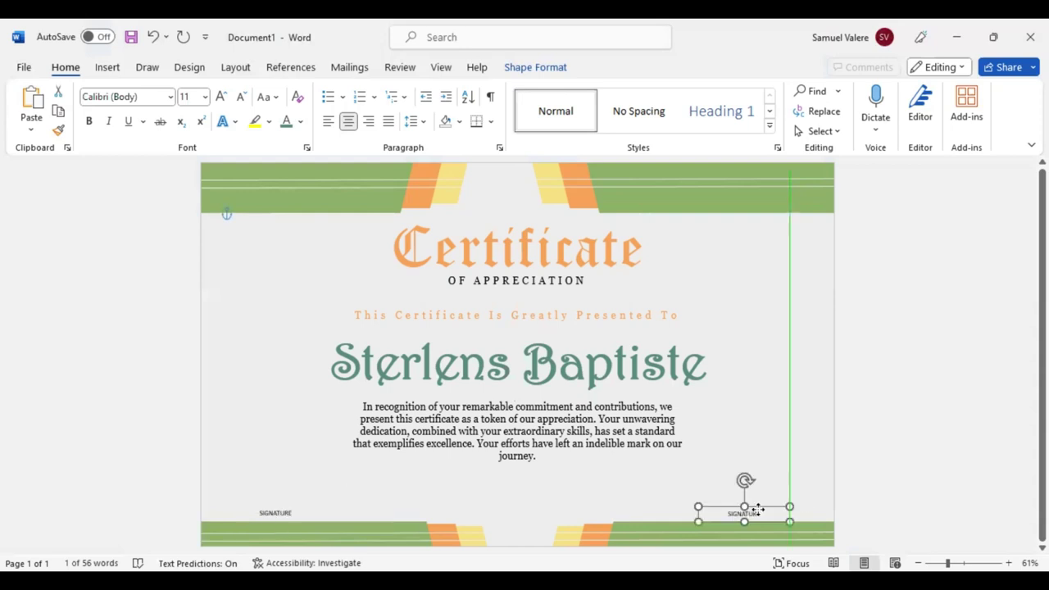
key("Down")
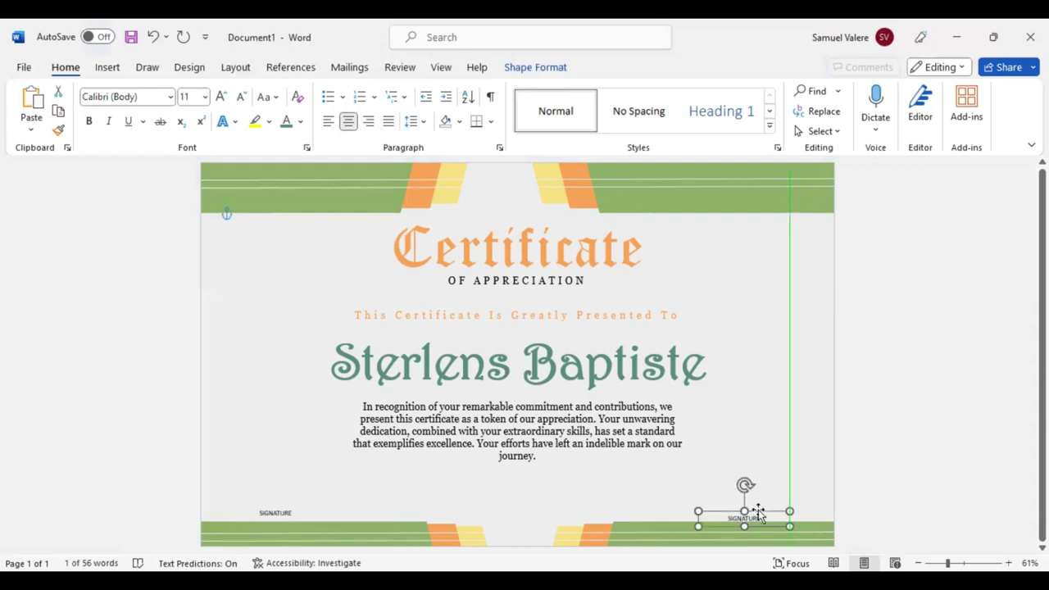
key("Up")
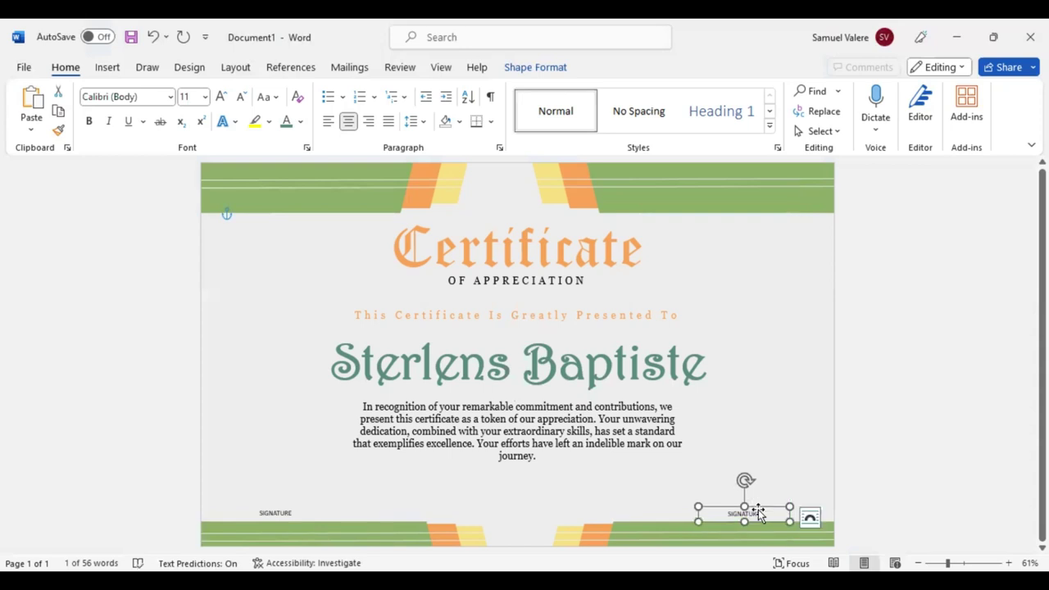
key("ctrl+Up")
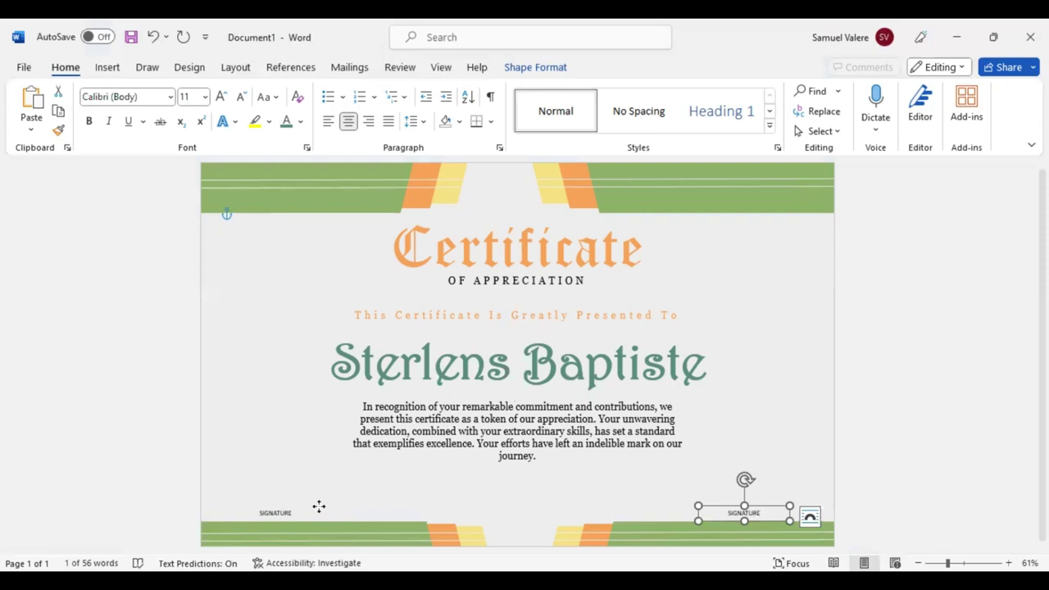
left_click_drag(318, 505, 320, 506)
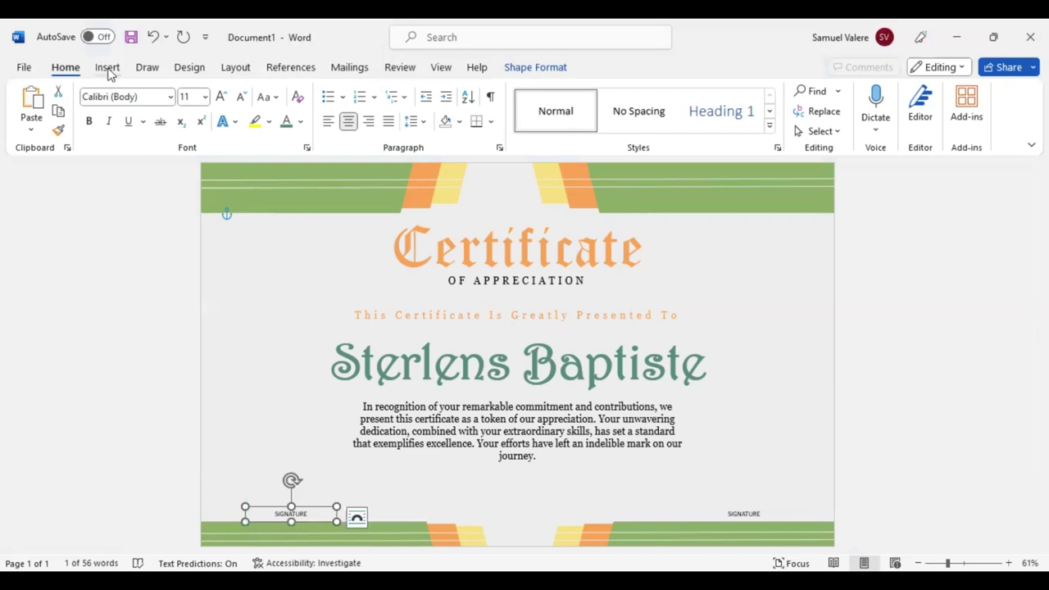
- Draw a short horizontal signature line just above the left SIGNATURE label
scroll(235, 97, "down", 1)
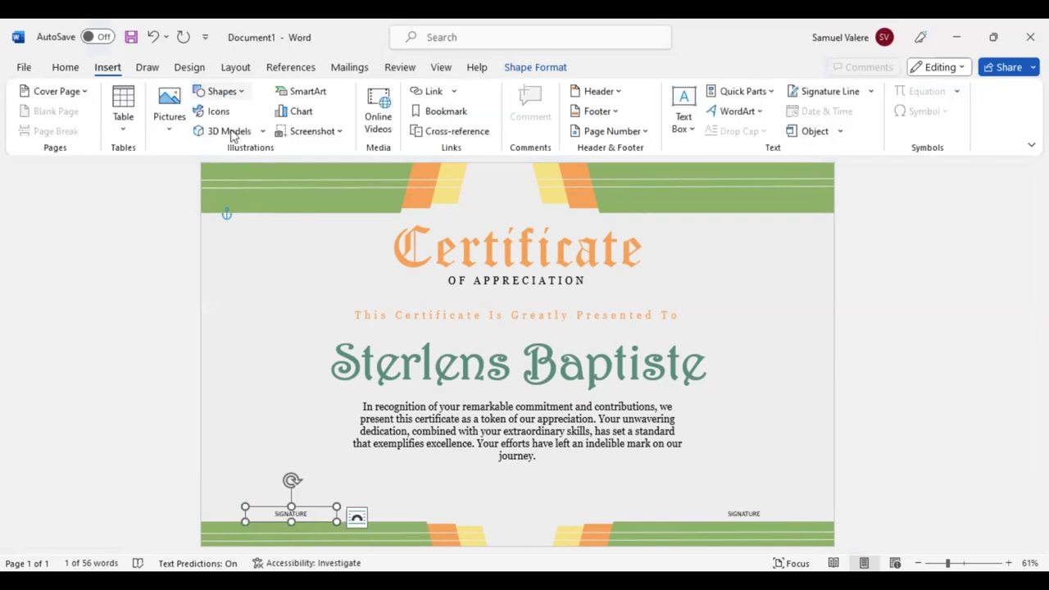
left_click_drag(234, 491, 347, 492)
left_click(312, 495)
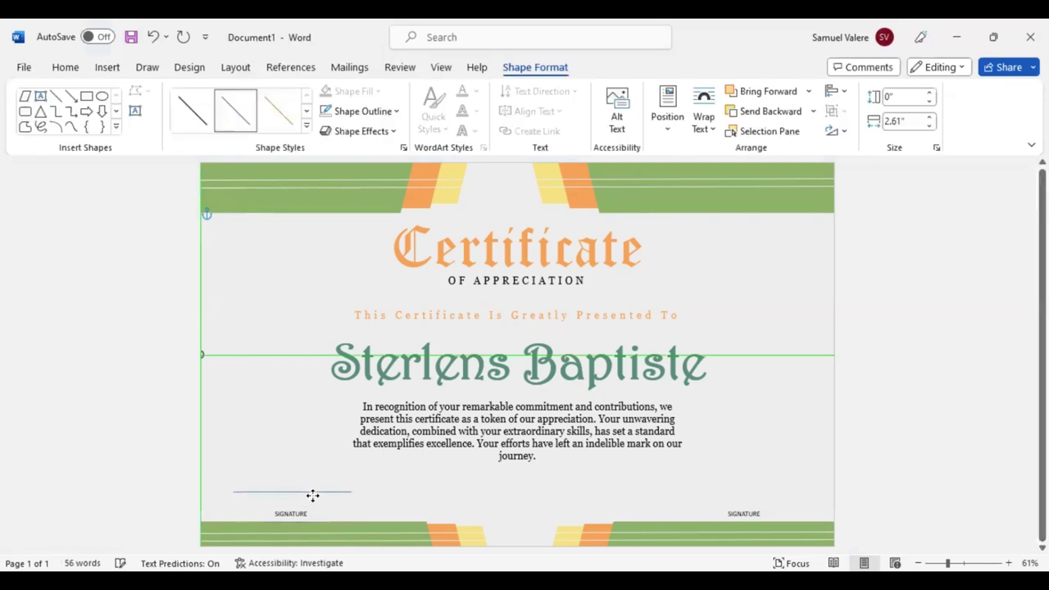
left_click(311, 494)
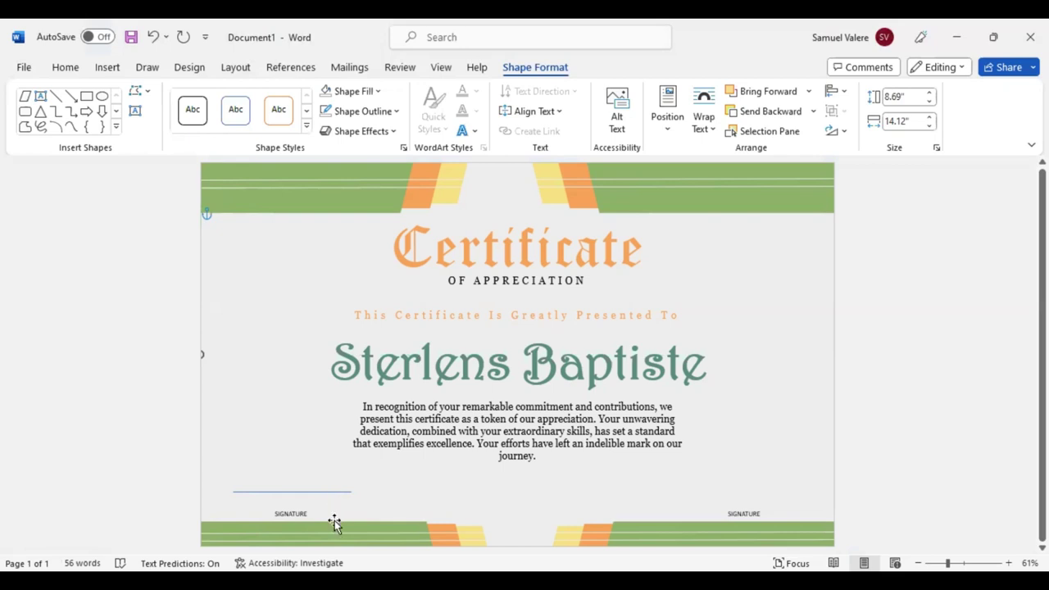
left_click(335, 522)
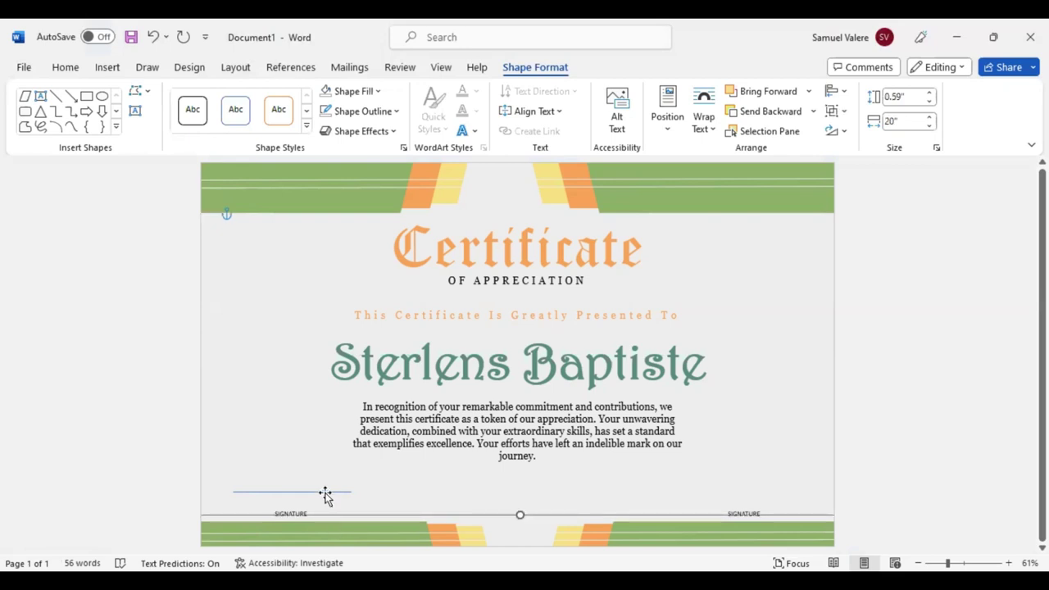
left_click(325, 494)
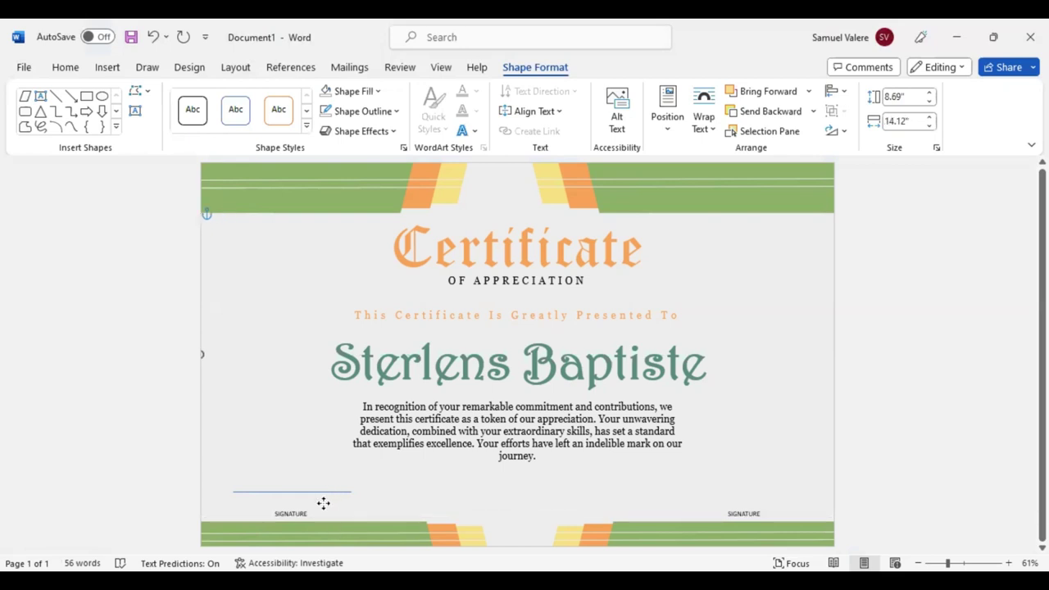
left_click_drag(324, 502, 327, 510)
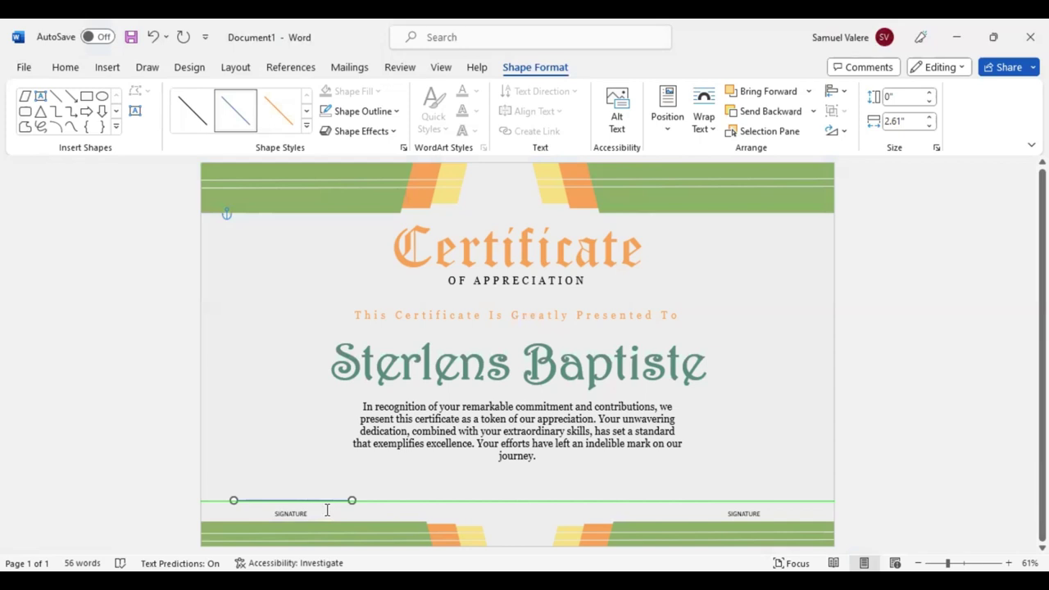
left_click_drag(327, 510, 326, 511)
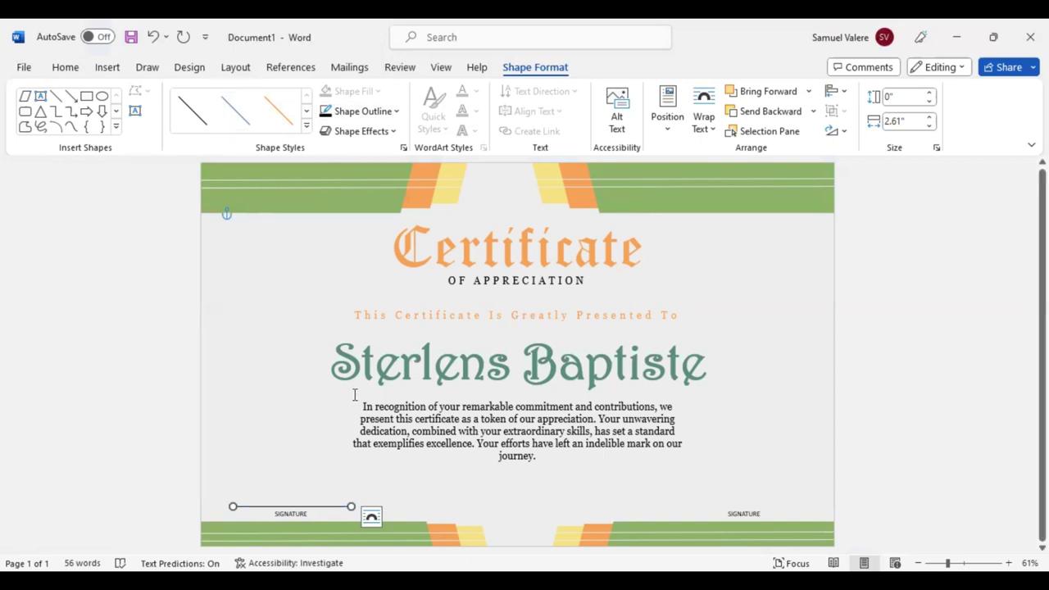
- Paste a copy of the line above the right SIGNATURE label and align it
key("Right")
key("Down")
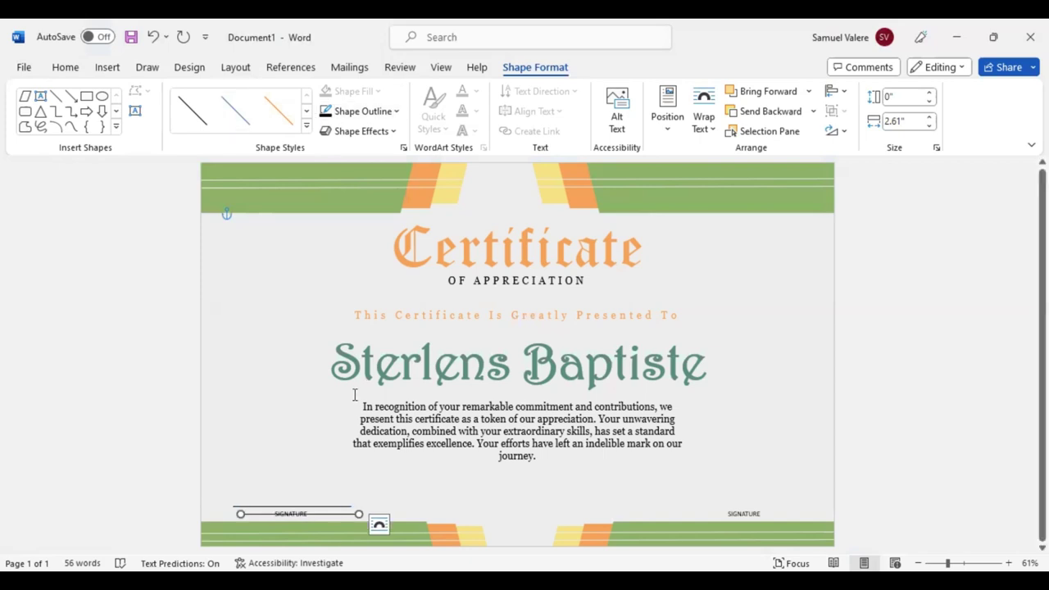
key("Up")
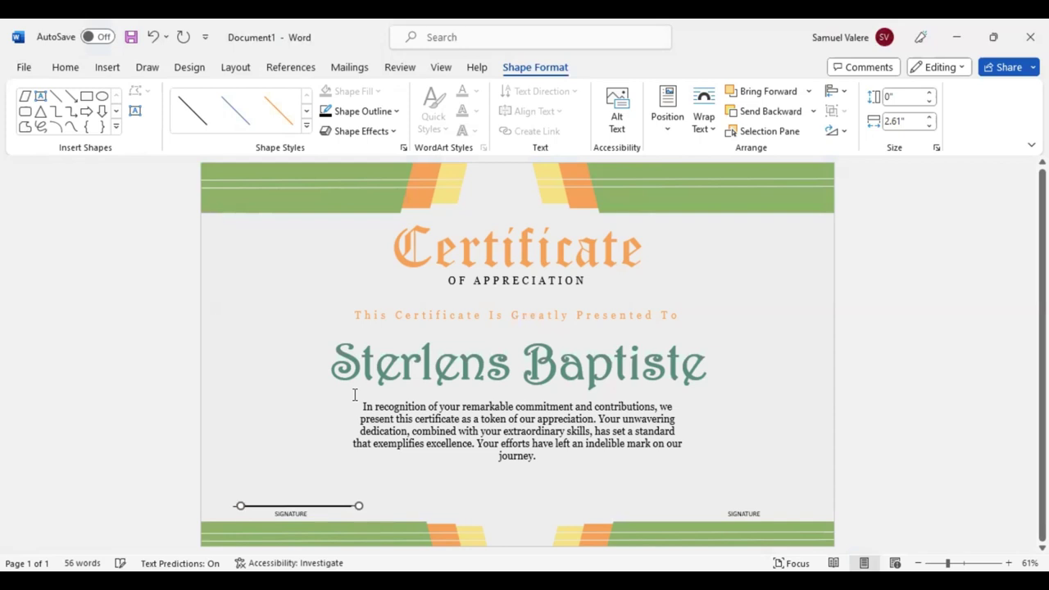
key("ctrl+Down")
key("ctrl+v")
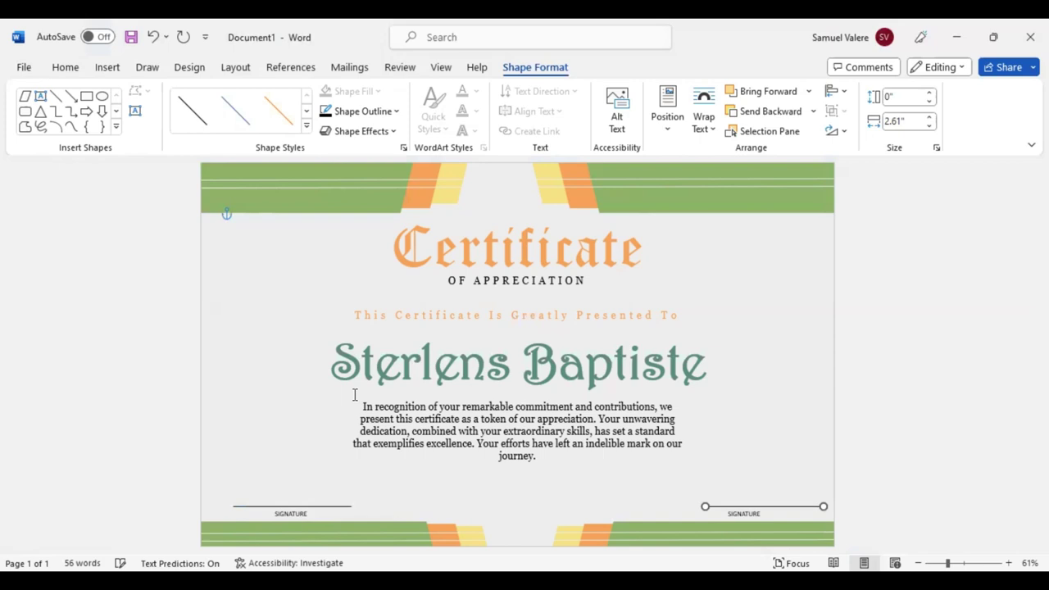
key("Left")
key("Left")
key("Left")
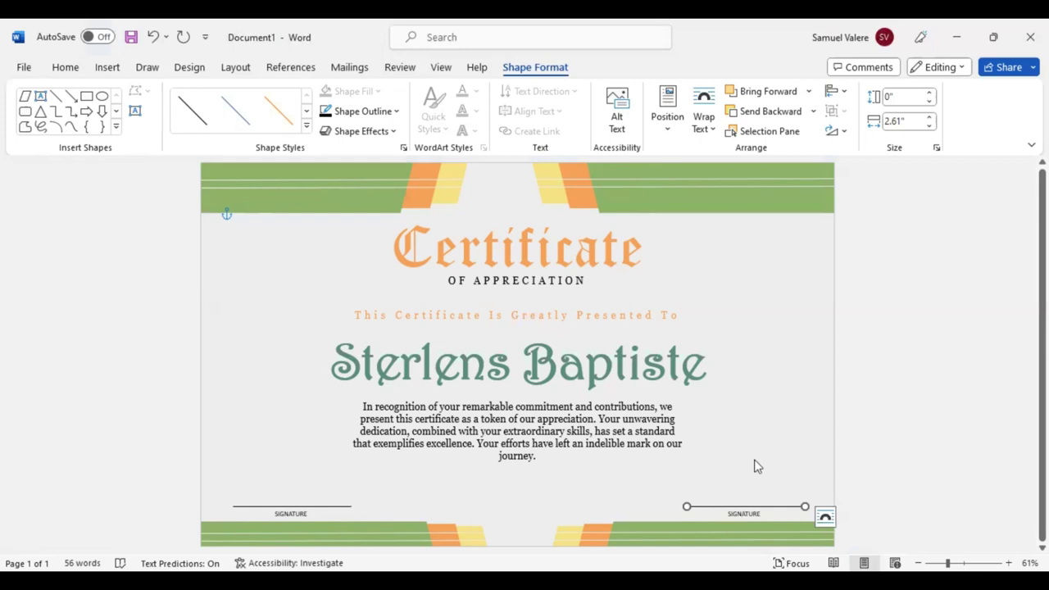
key("Tab")
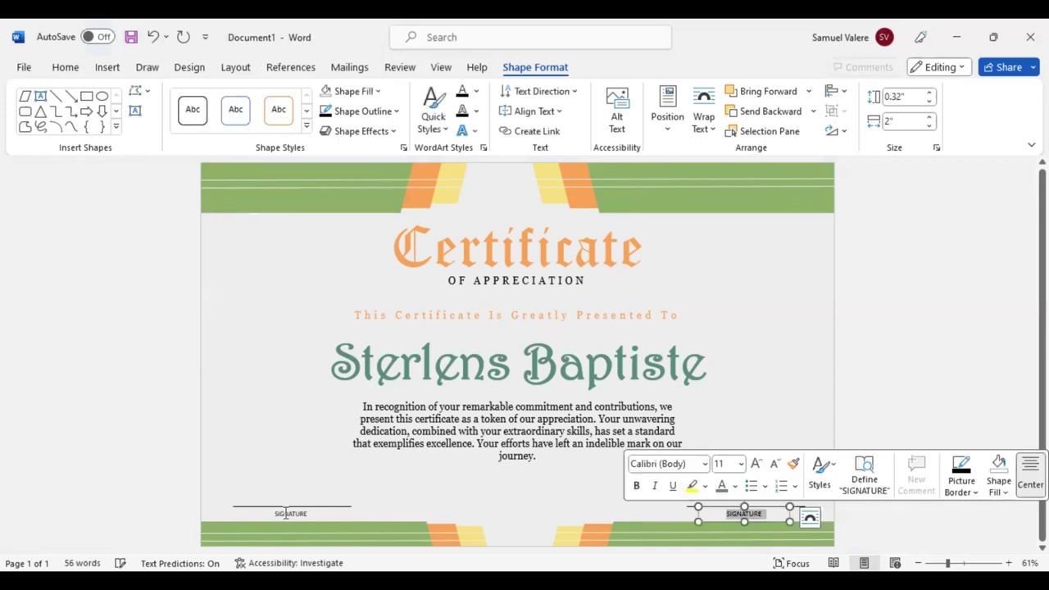
key("Tab")
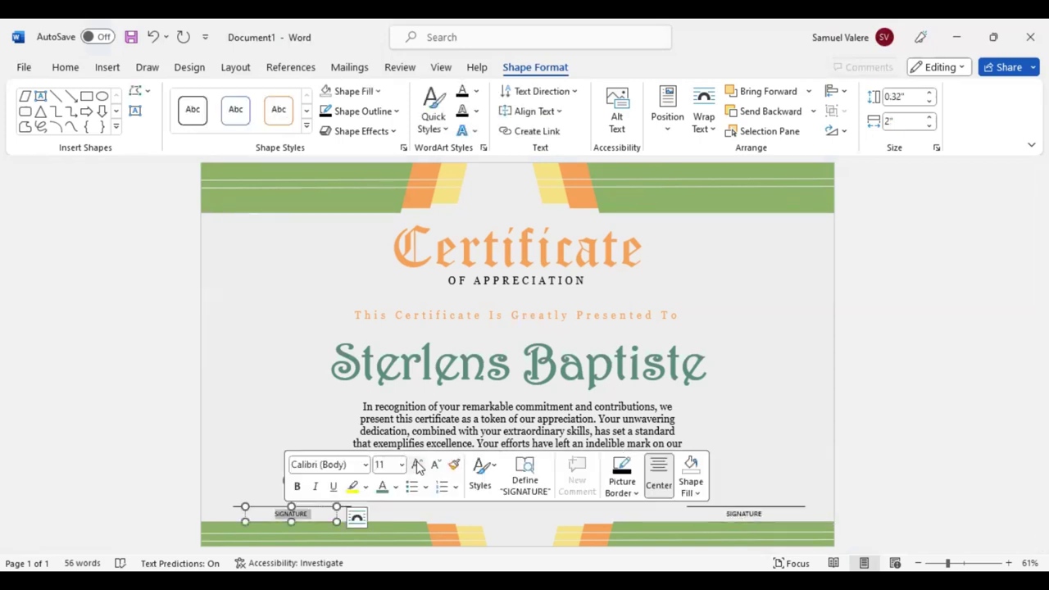
left_click(273, 404)
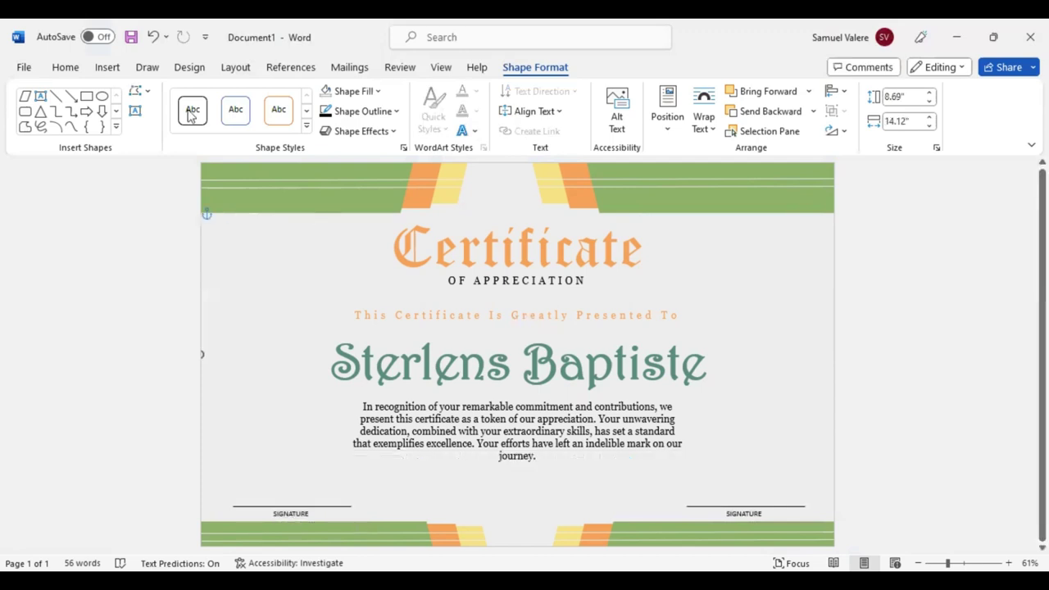
- Draw a seal-style star shape to the left of the recipient's name
left_click(116, 127)
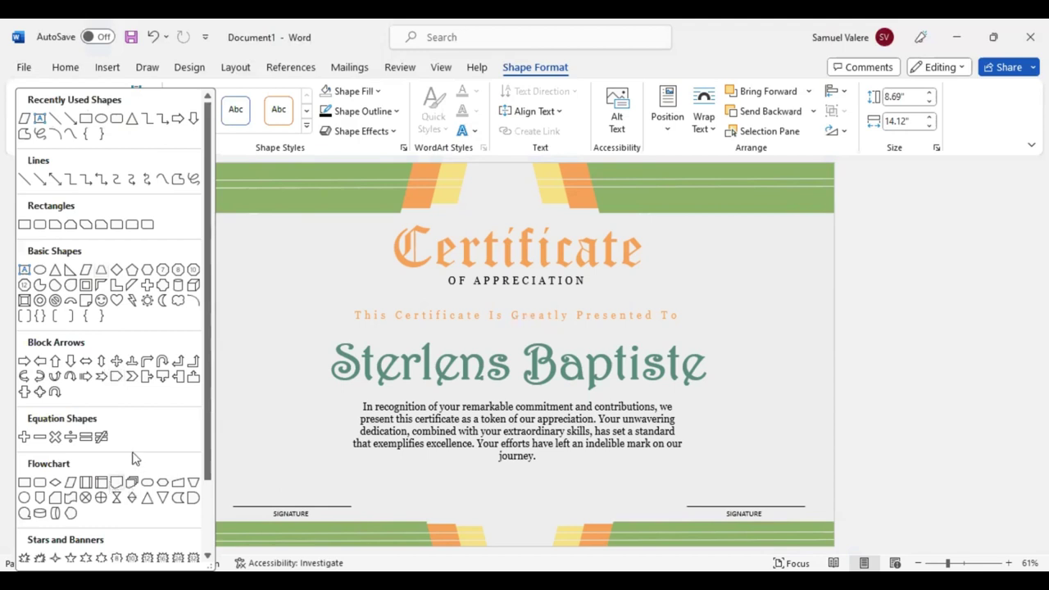
scroll(135, 455, "down", 2)
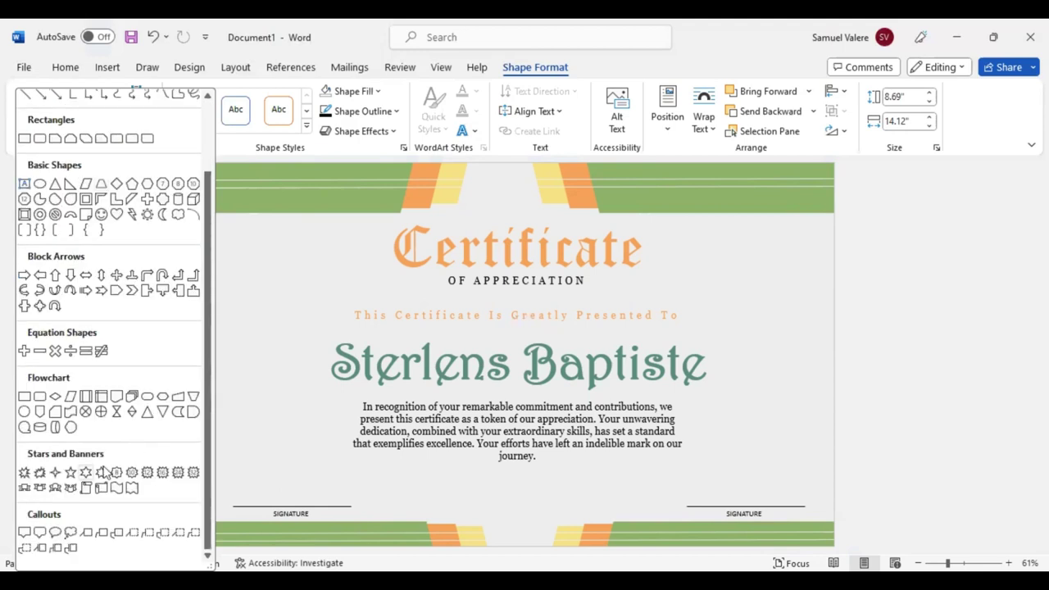
left_click(161, 475)
left_click_drag(287, 376, 323, 412)
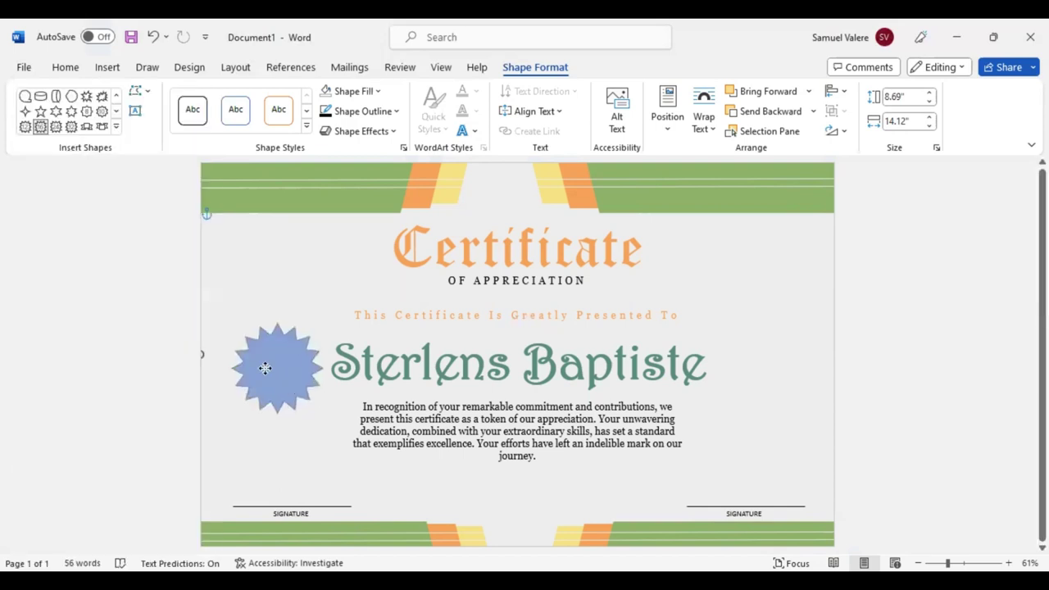
key("ctrl+z")
- Select the seal and browse its fill colours and preset effects without applying any
left_click(270, 303)
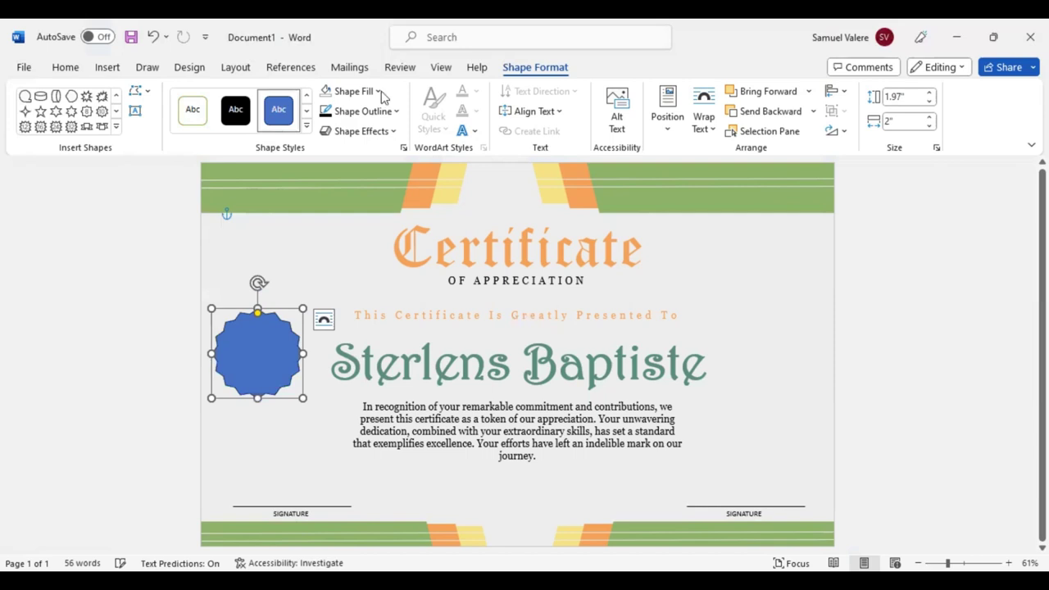
left_click(352, 91)
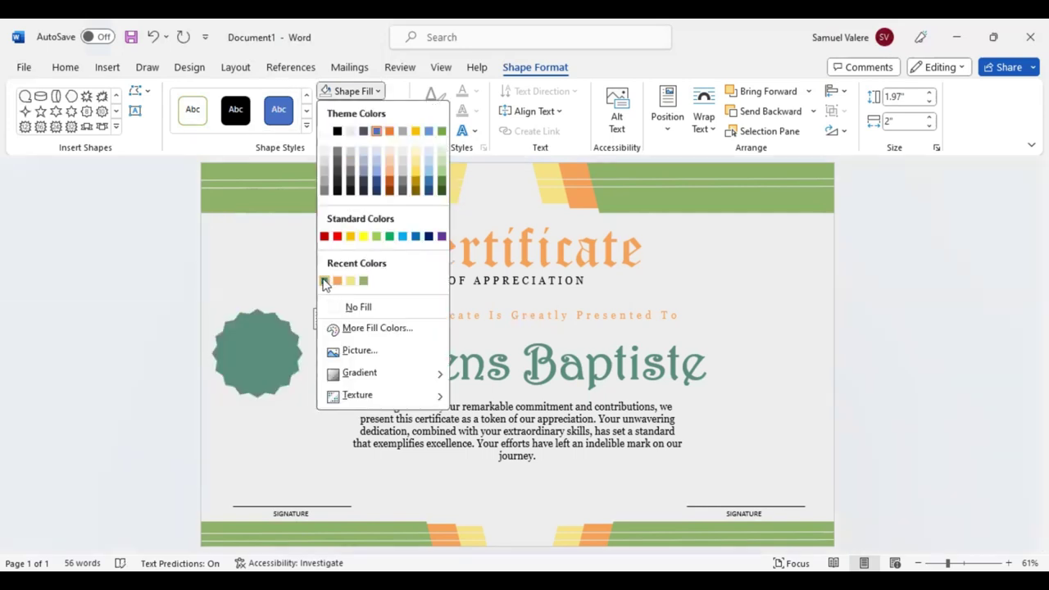
key("Escape")
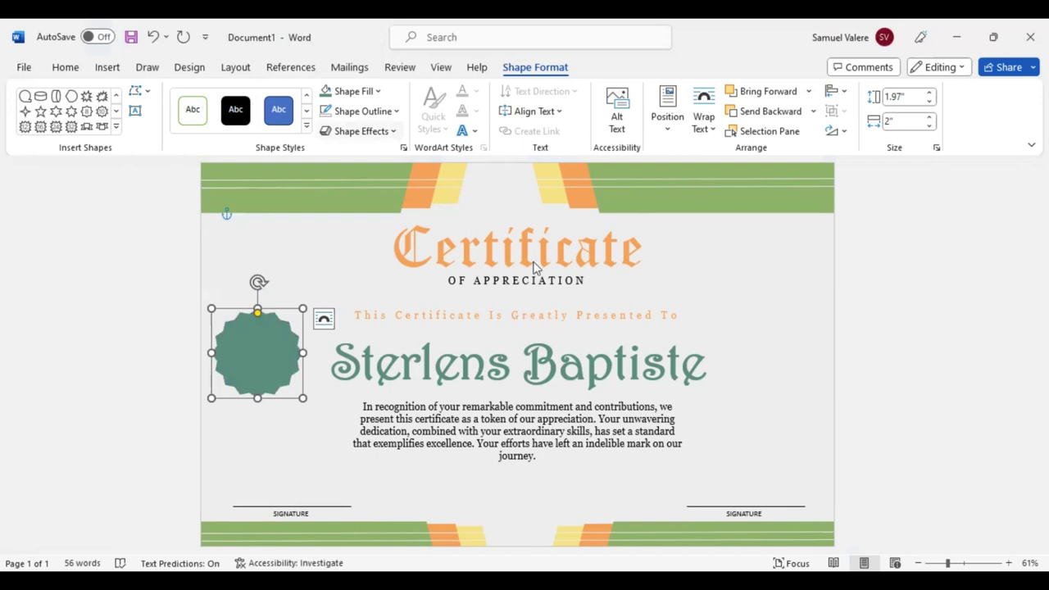
left_click(360, 132)
mouse_move(369, 159)
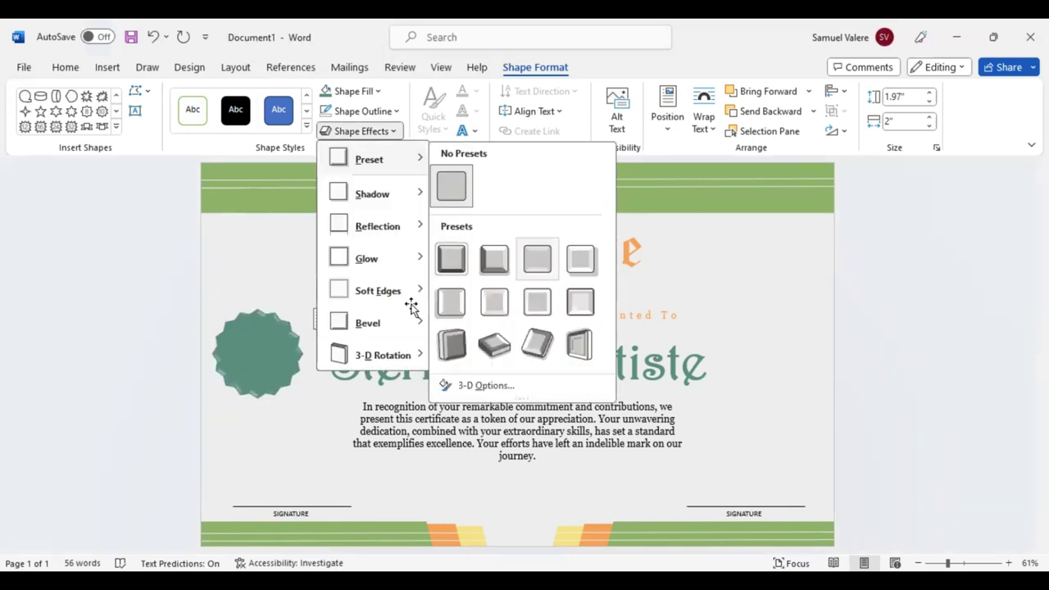
key("Escape")
- Nudge and shrink the seal badge to 1.82" × 1.85" and fill it light yellow
key("Right")
key("Down")
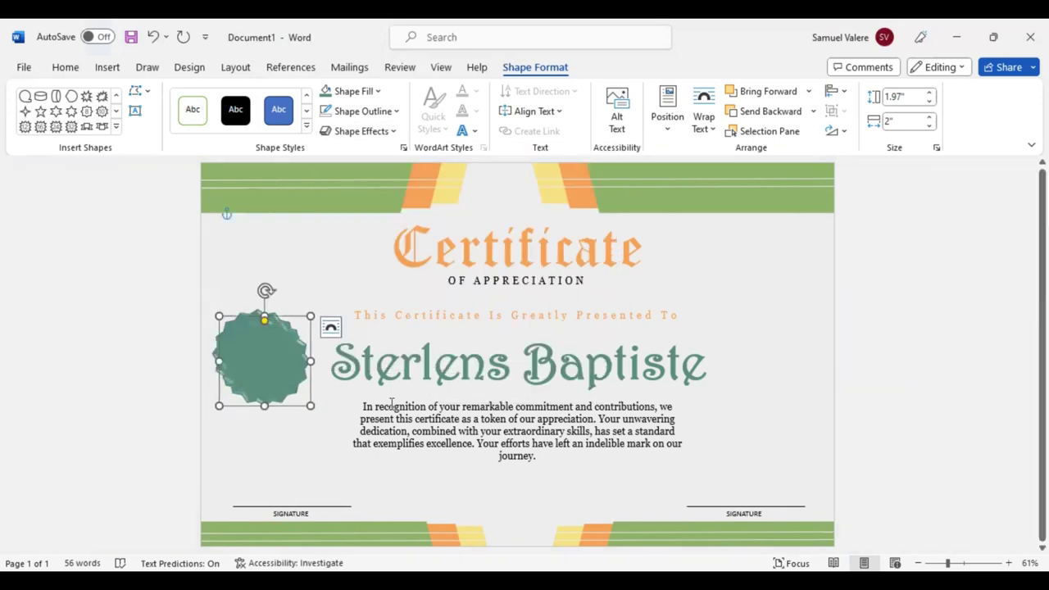
left_click_drag(310, 405, 303, 399)
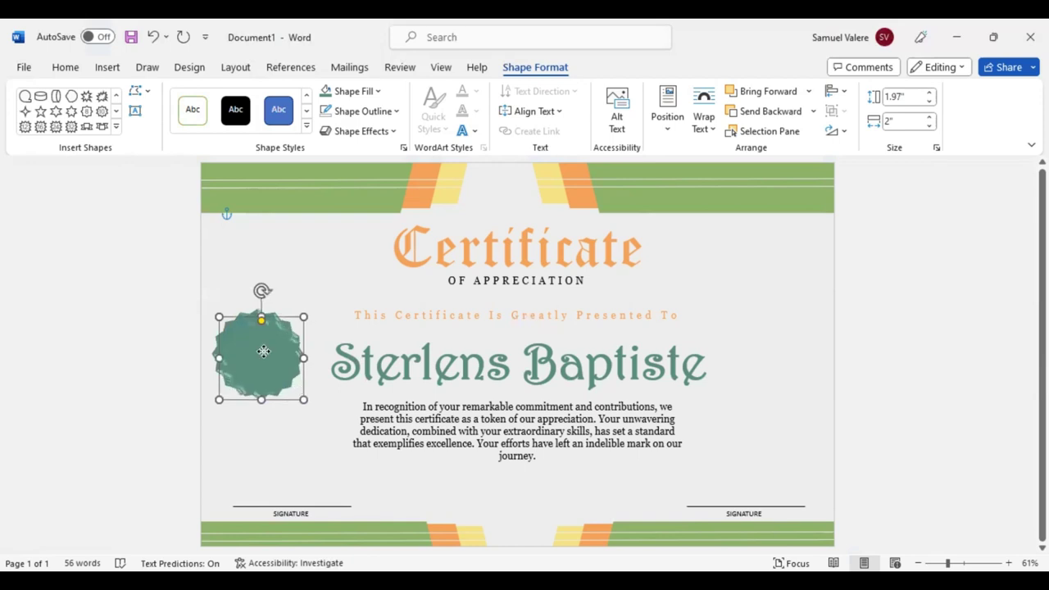
left_click_drag(264, 353, 263, 351)
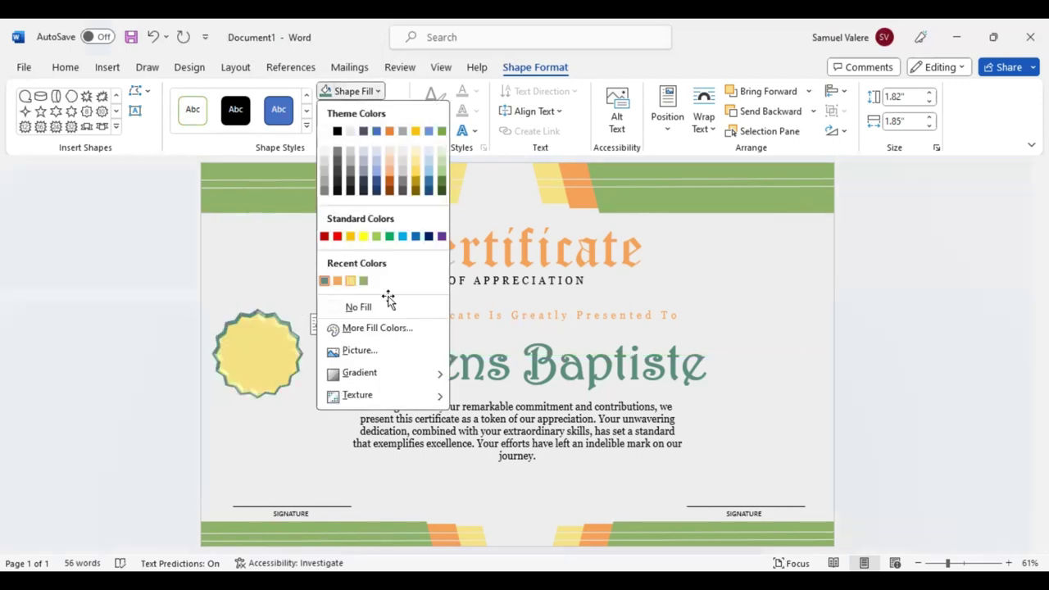
key("Escape")
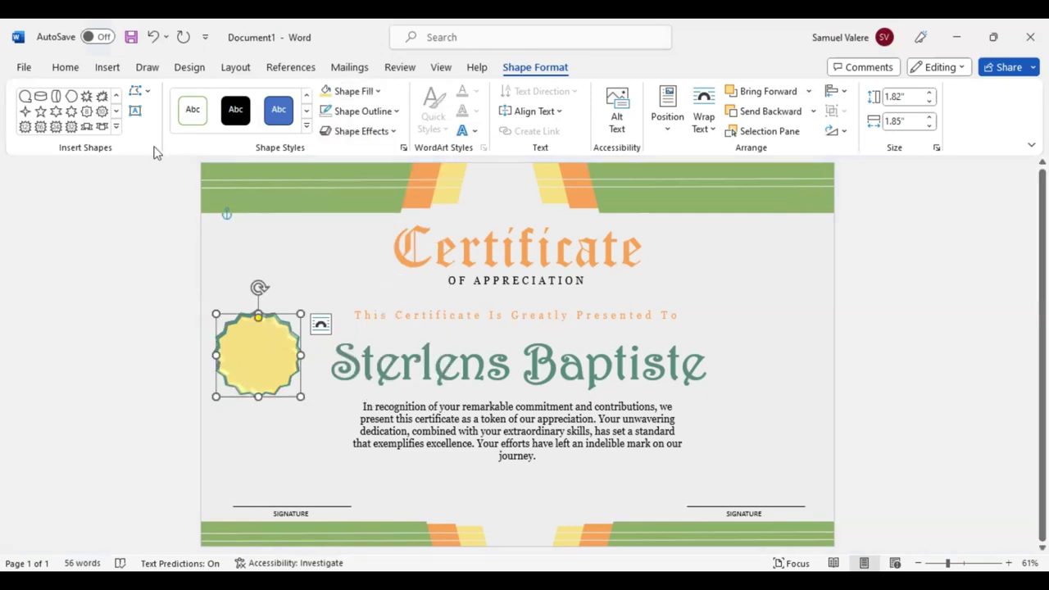
- Draw a text box inside the yellow badge, type 2025 and center it
left_click(136, 112)
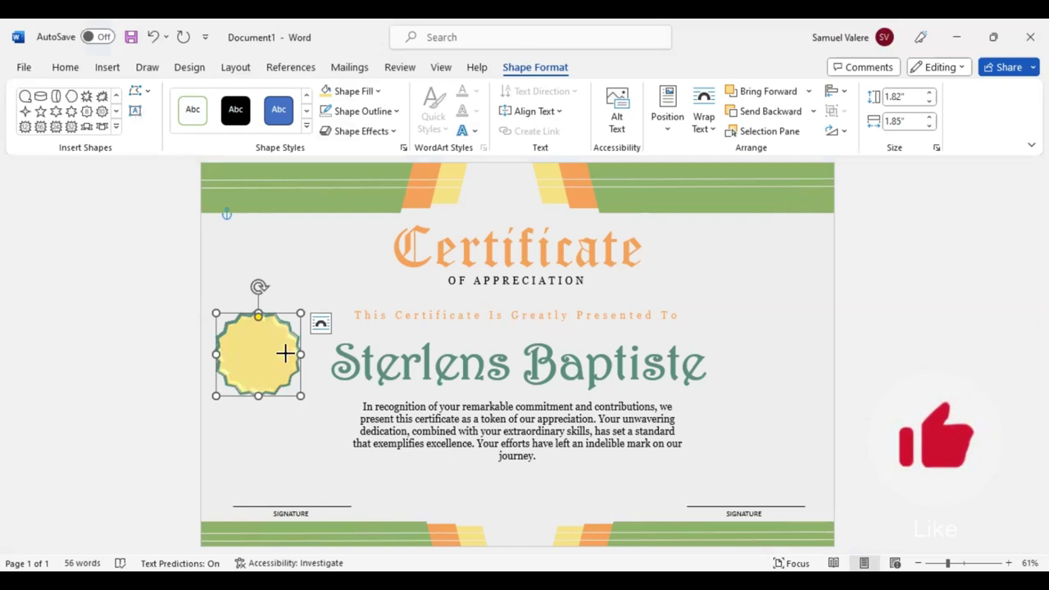
left_click_drag(234, 339, 295, 355)
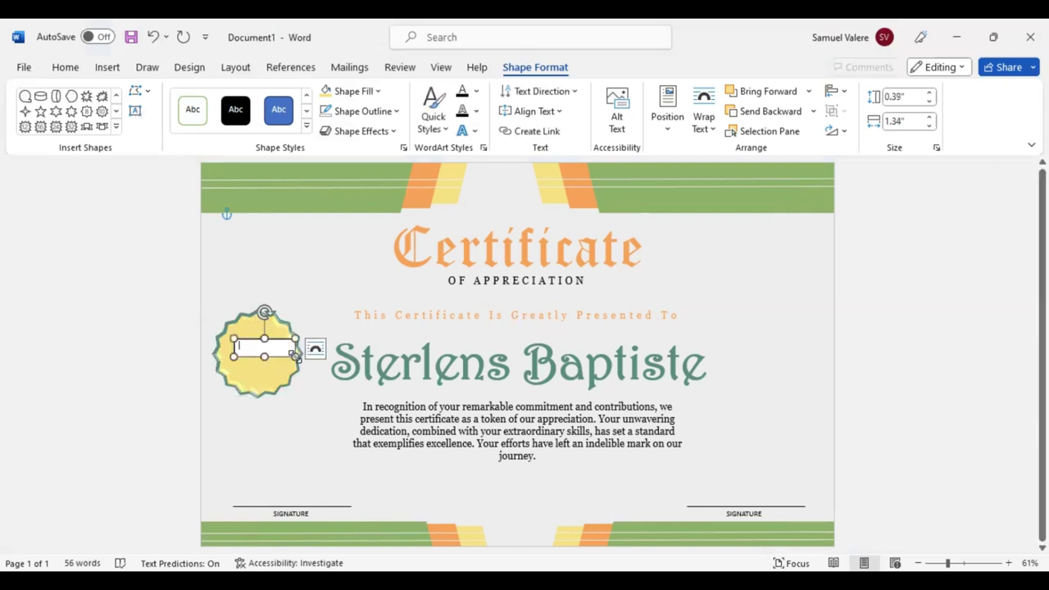
type("202")
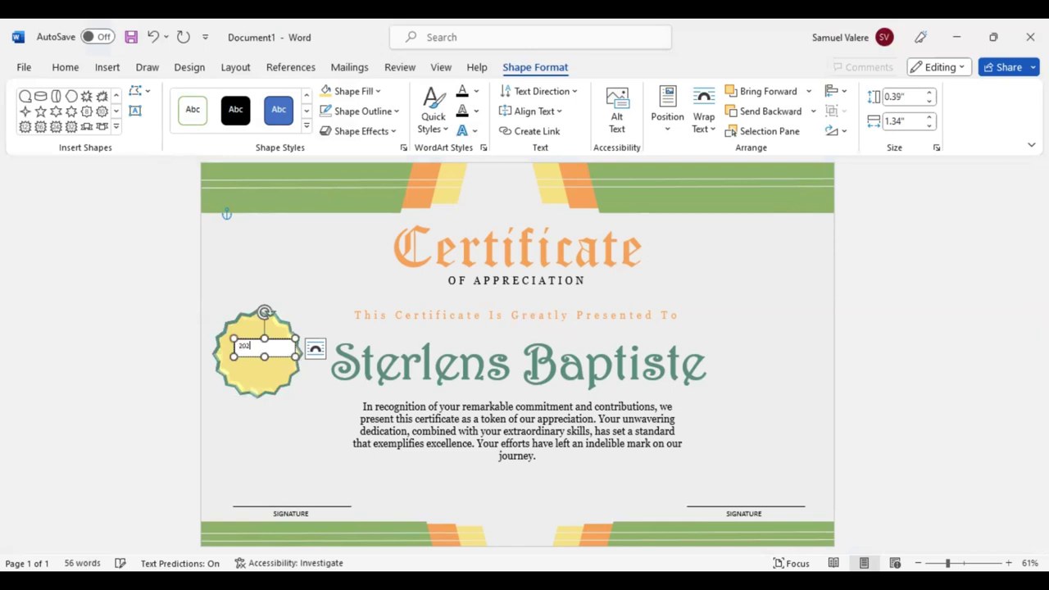
type("5")
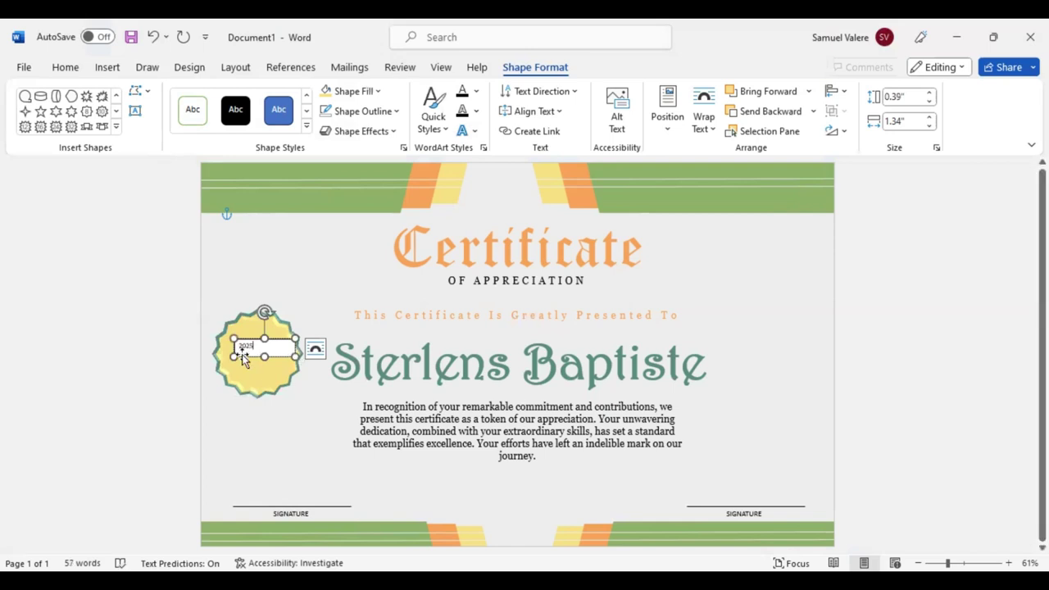
left_click_drag(244, 345, 267, 350)
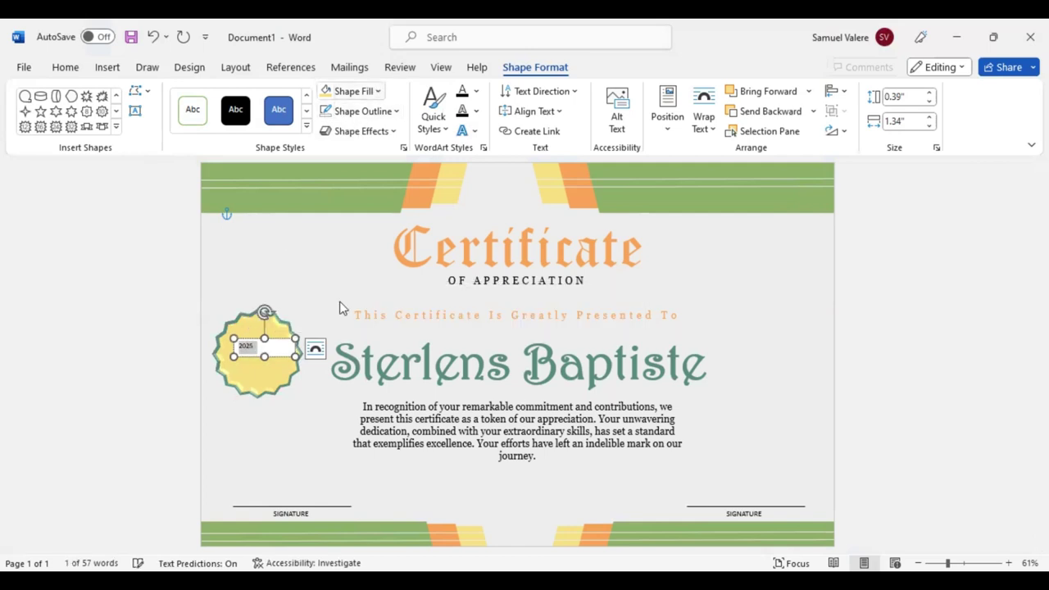
left_click(72, 71)
left_click(348, 121)
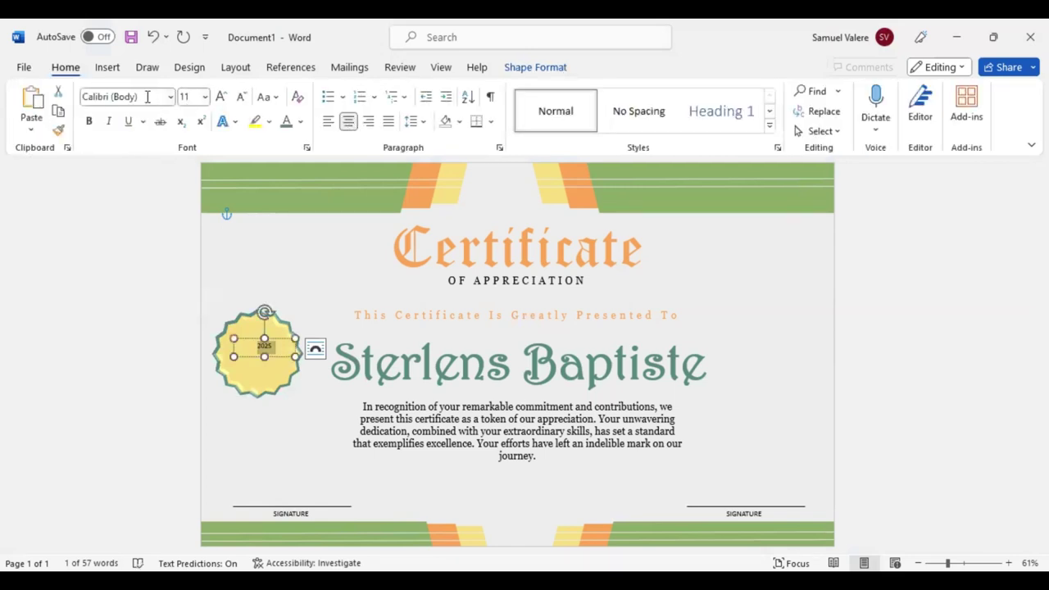
- Set 2025 to Georgia, enlarge the font twice and make the box taller
left_click(148, 97)
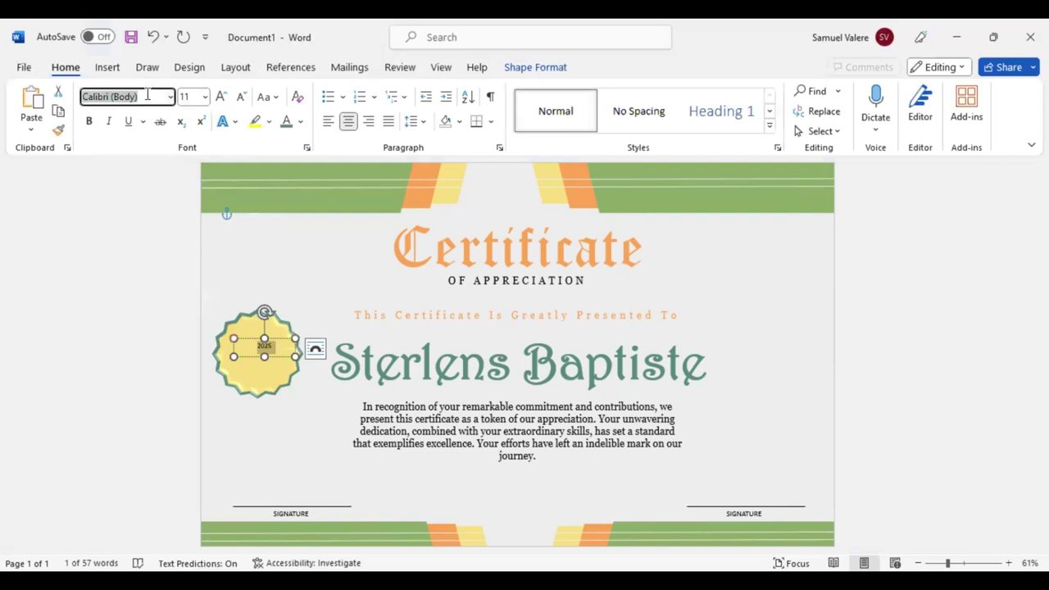
type("Georgia")
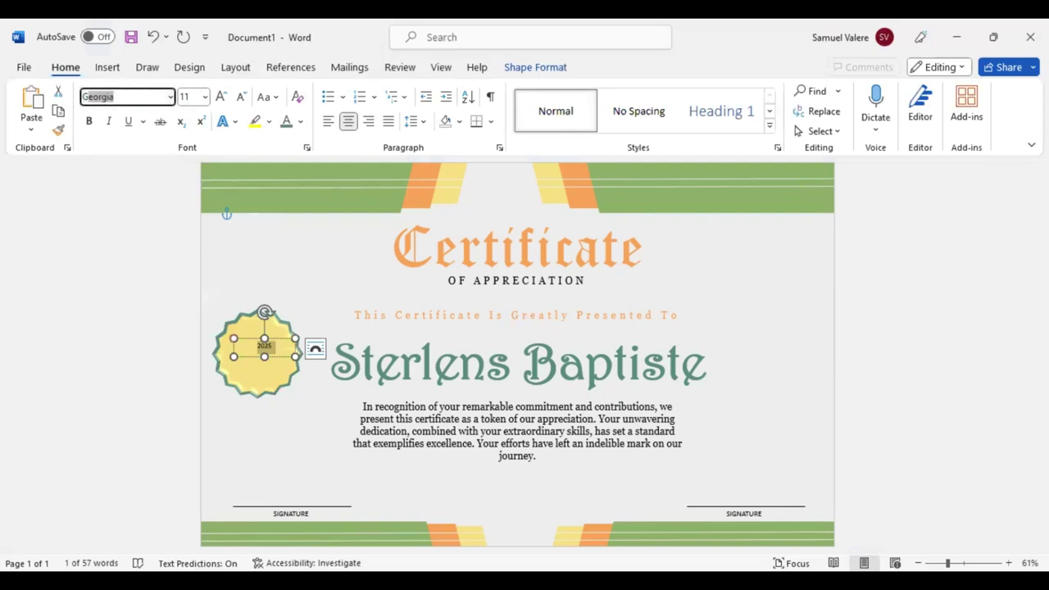
key("Return")
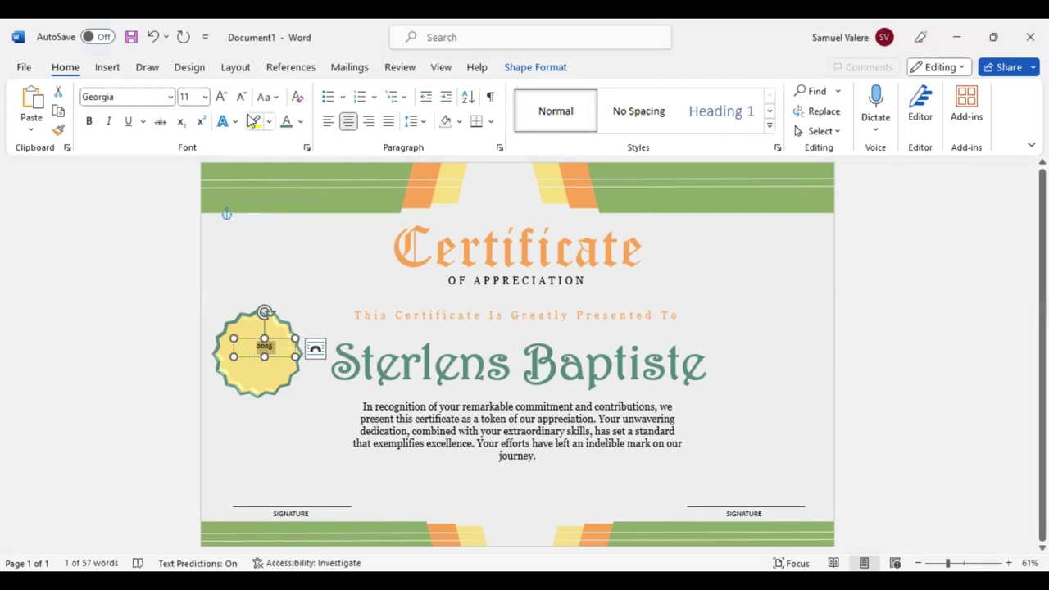
left_click(221, 97)
left_click(222, 97)
left_click(222, 97)
left_click(221, 97)
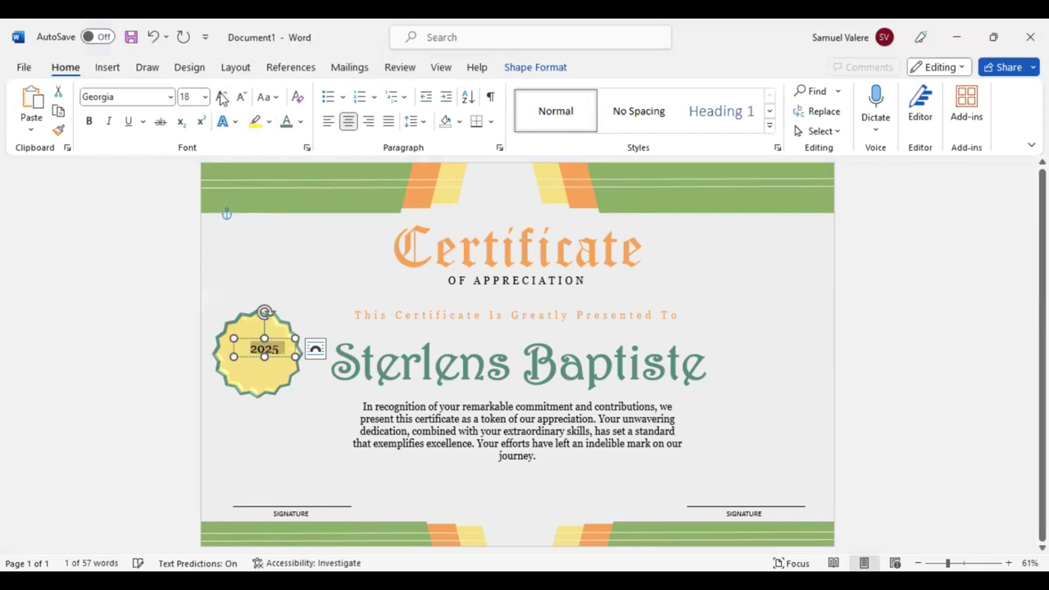
left_click(221, 96)
left_click(221, 97)
left_click(221, 96)
left_click(221, 96)
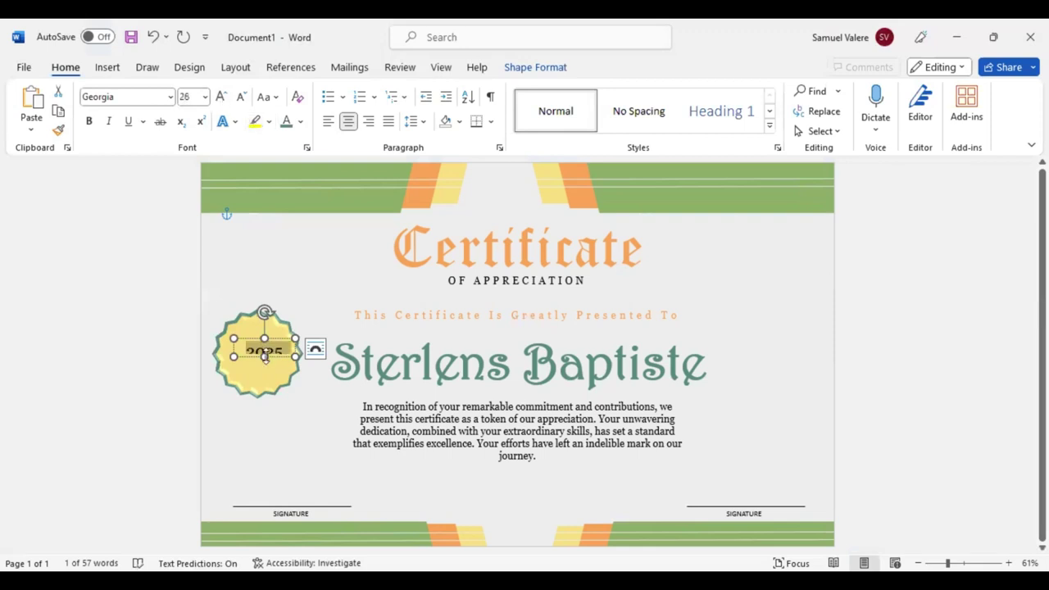
left_click_drag(264, 358, 267, 357)
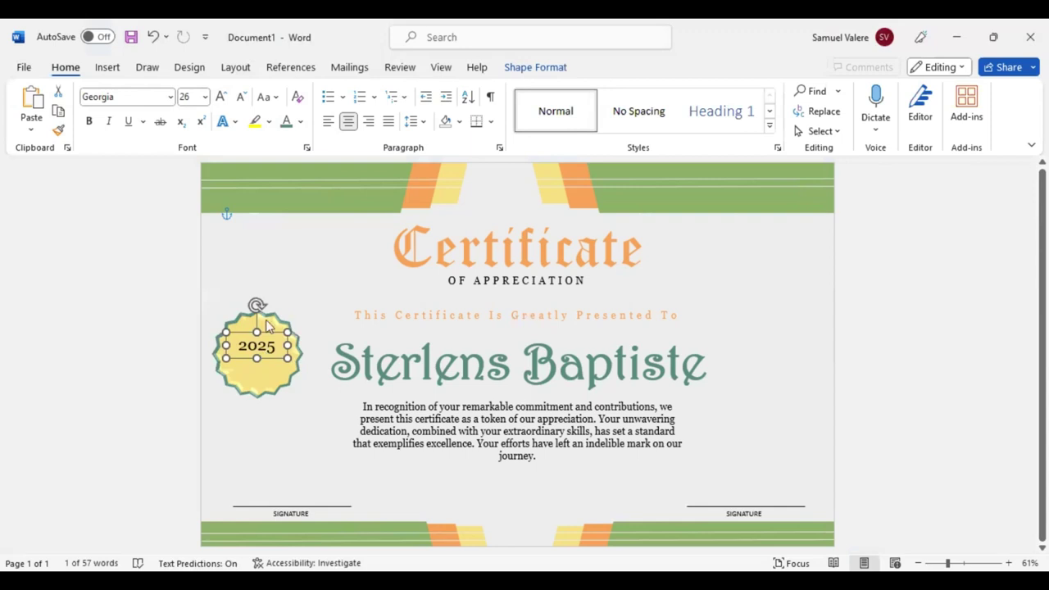
- Make 2025 bold and green, then Ctrl-drag a duplicate of the box
key("ctrl+a")
key("ctrl+b")
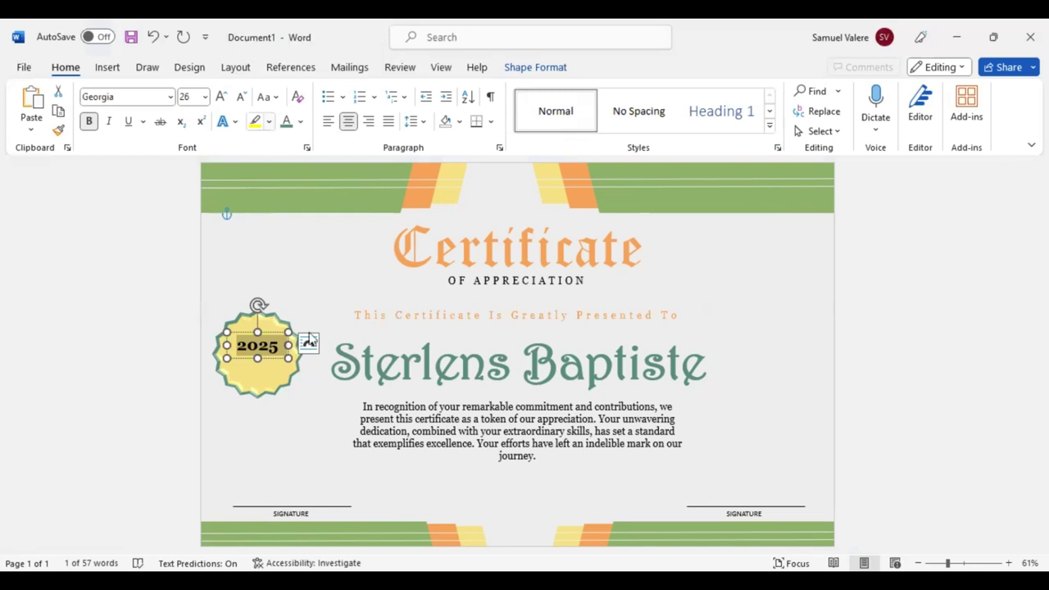
left_click(300, 121)
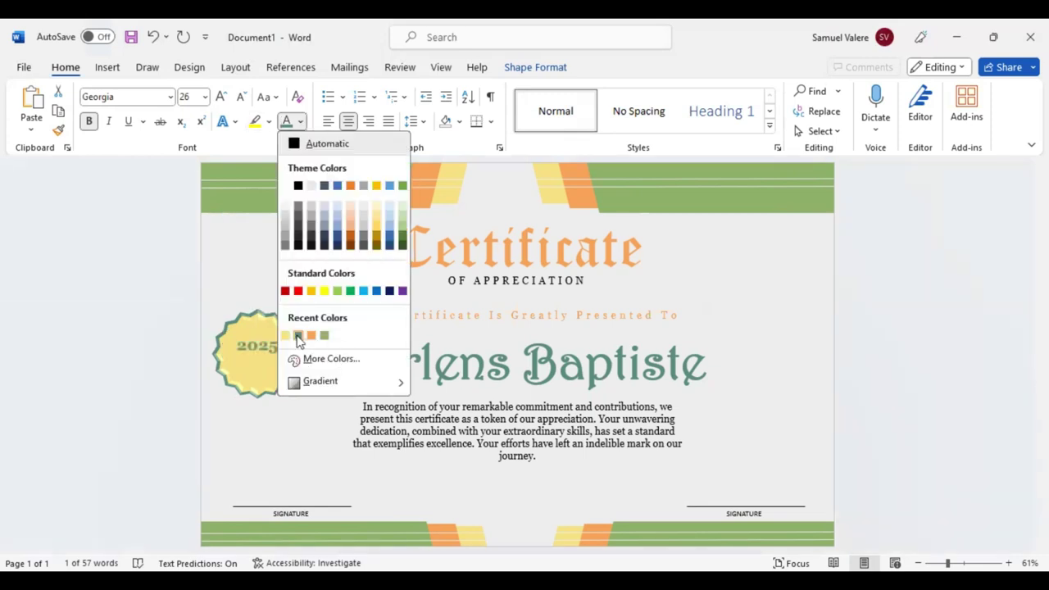
left_click(272, 358)
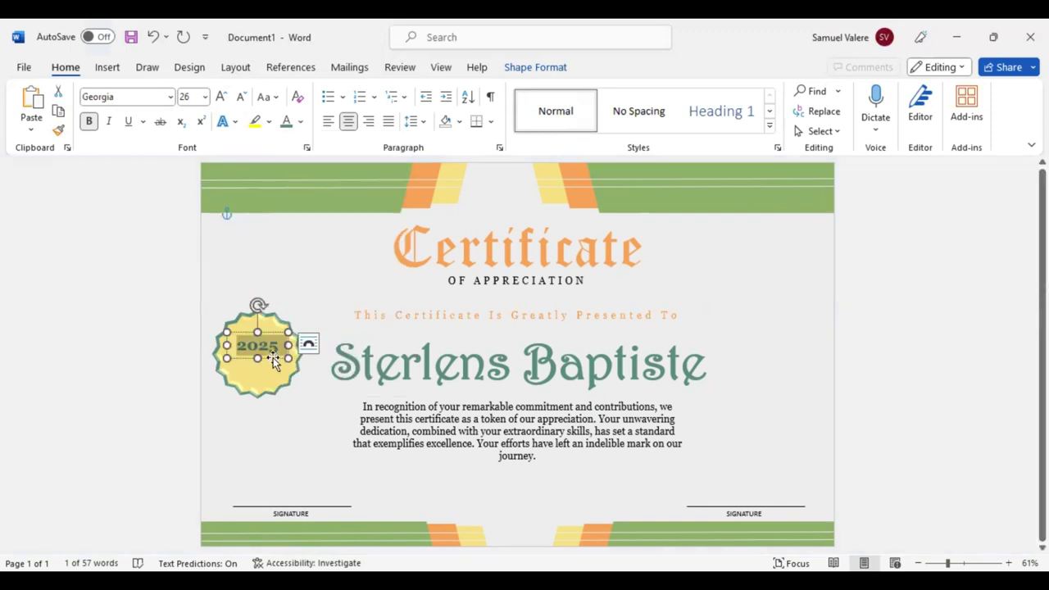
left_click_drag(273, 360, 280, 369)
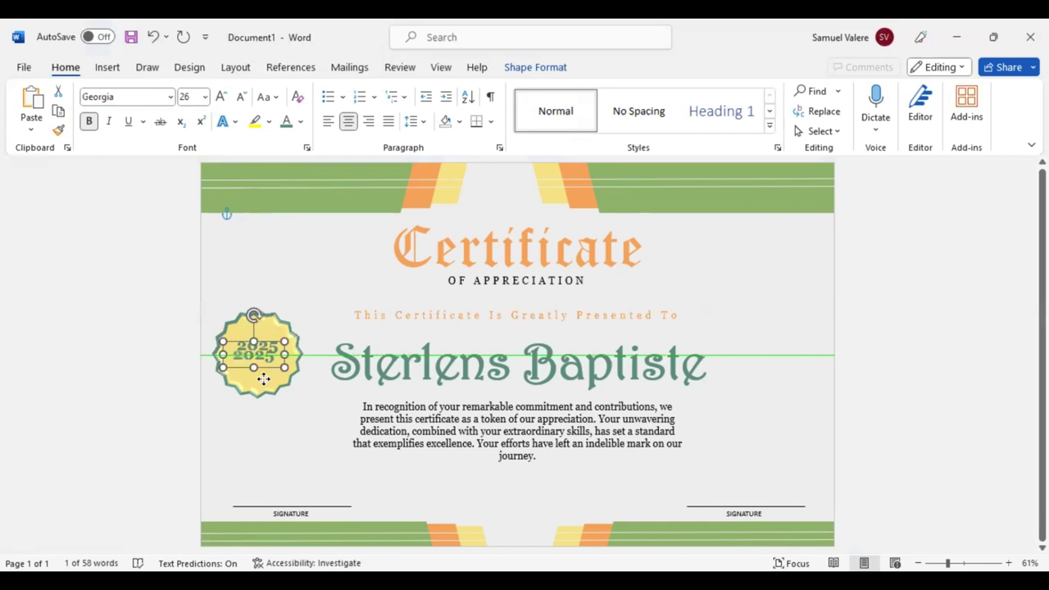
- Move the copy lower in the badge, replace its text with Award, and widen it
left_click_drag(264, 378, 267, 375)
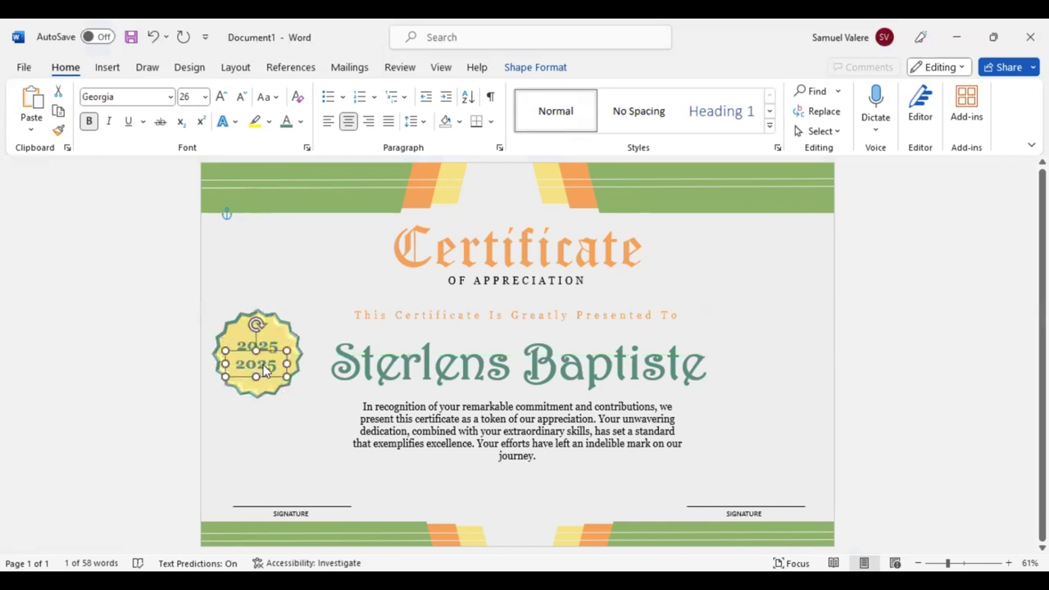
double_click(264, 371)
type("Award")
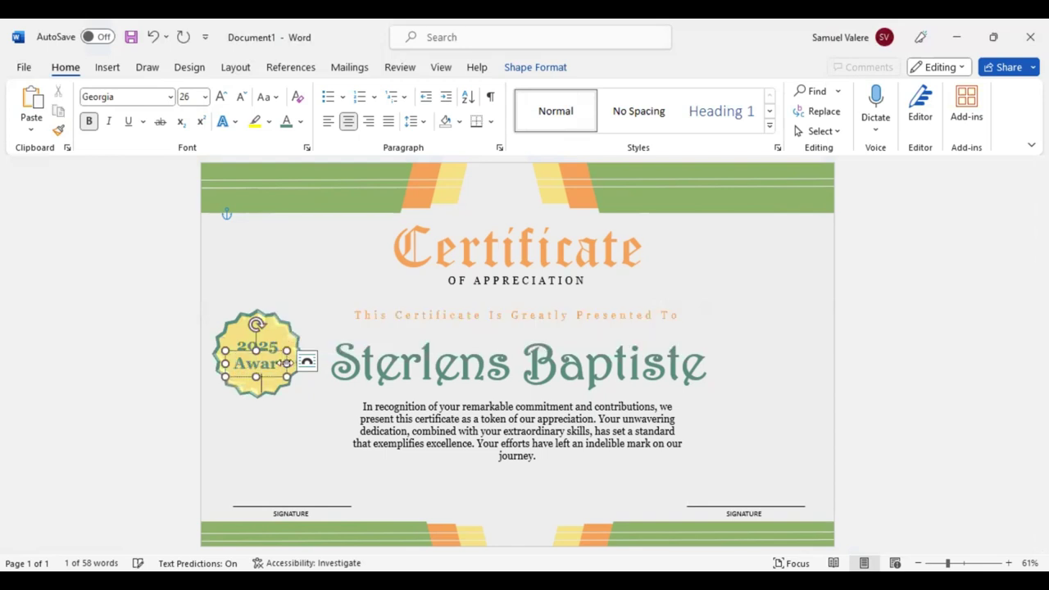
left_click_drag(287, 363, 298, 361)
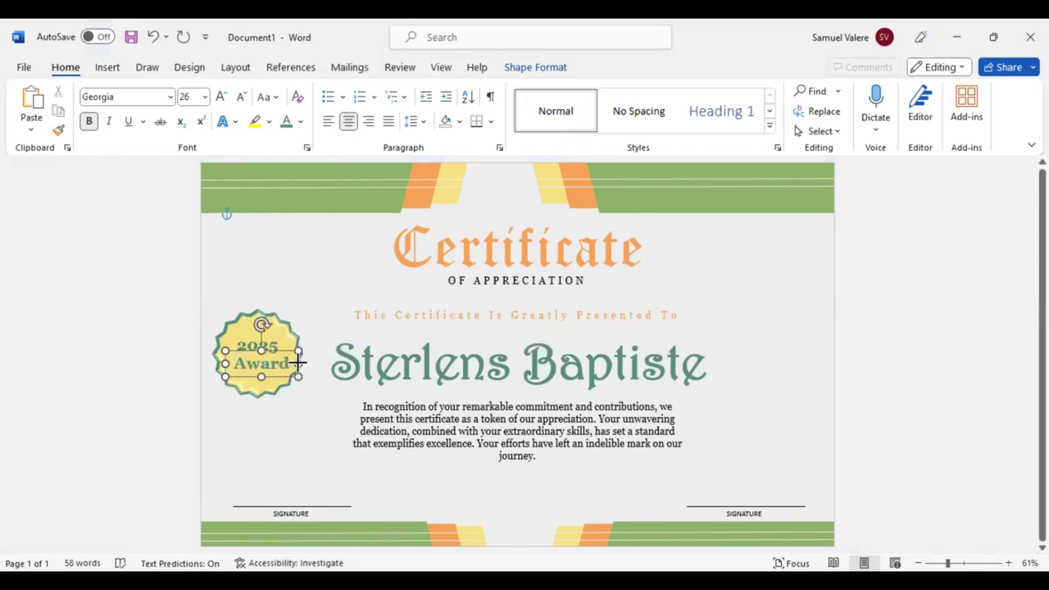
double_click(260, 363)
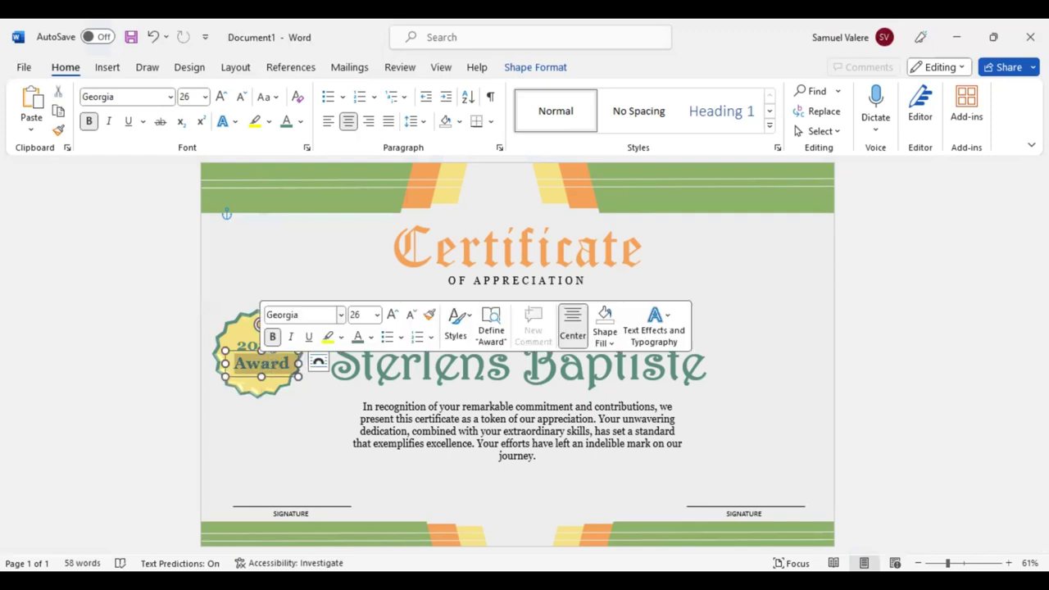
- Format Award as 36 pt green Impact in all capitals, widening the box to fit
left_click(305, 315)
type("Impact")
key("Return")
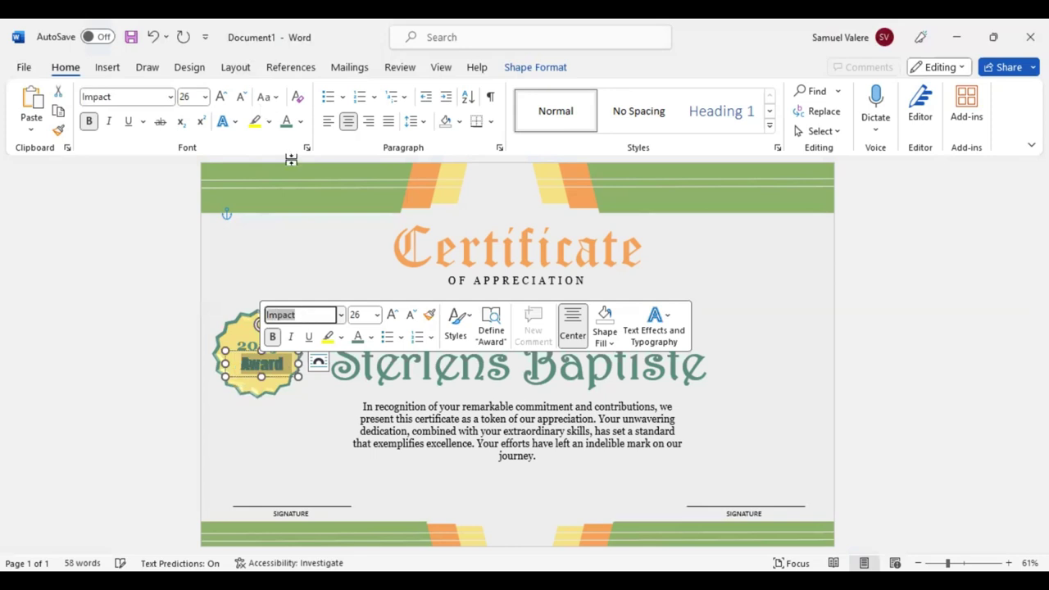
key("shift+F3")
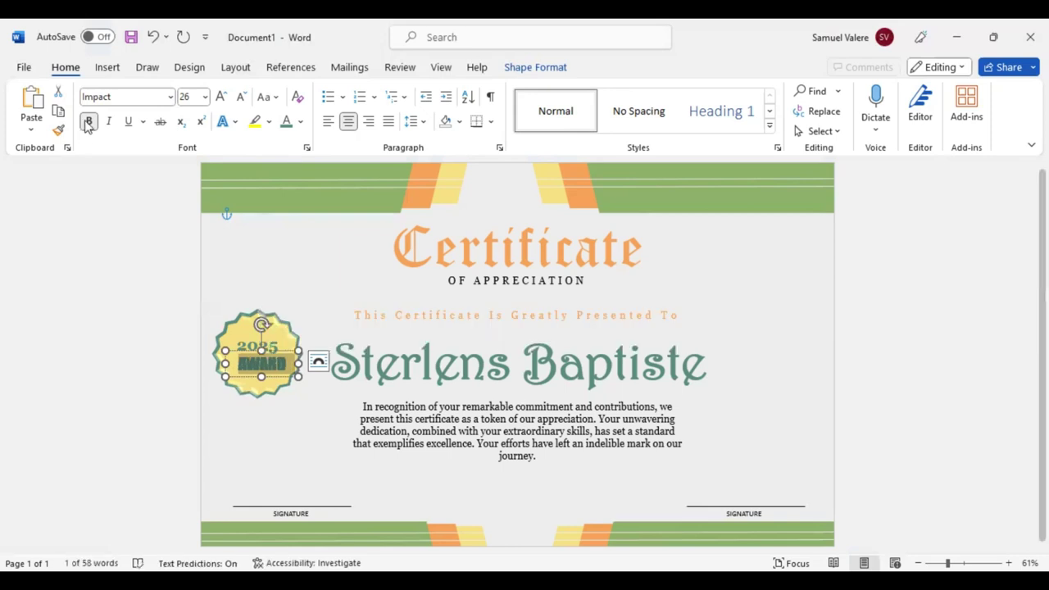
left_click(220, 98)
left_click(220, 99)
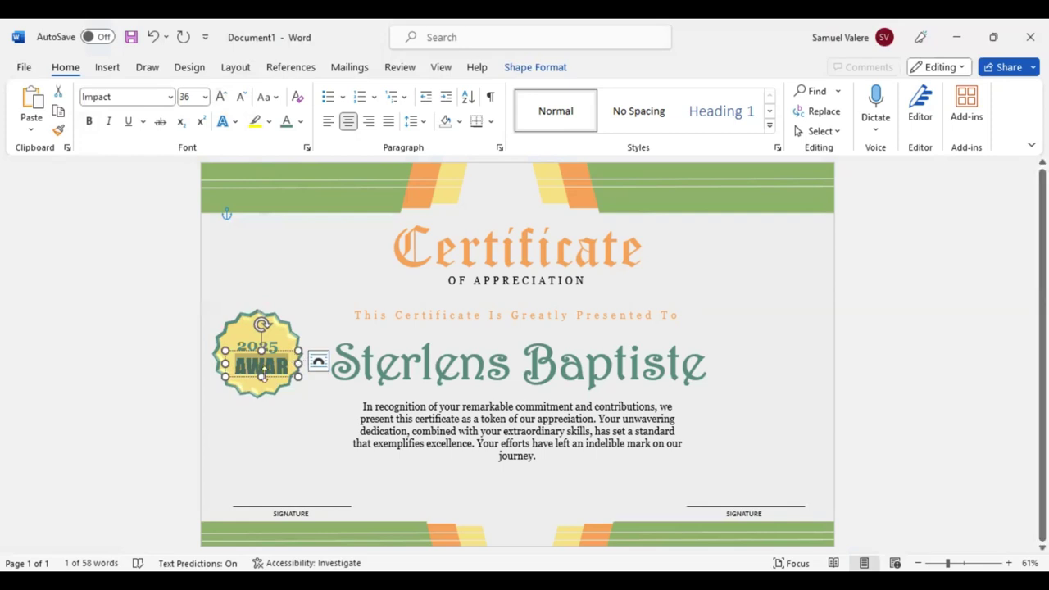
left_click_drag(262, 375, 275, 378)
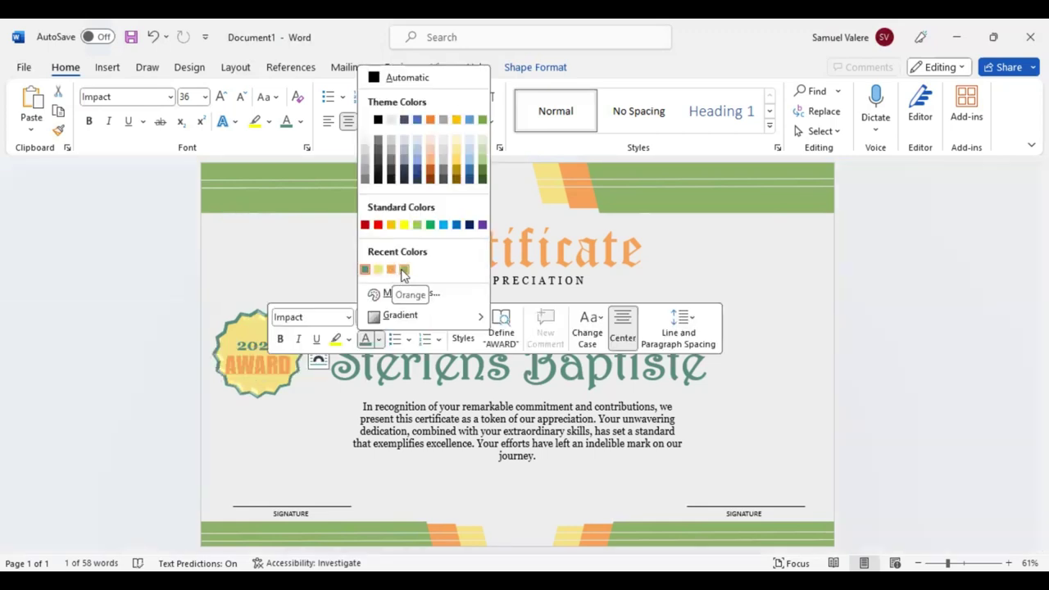
left_click(404, 271)
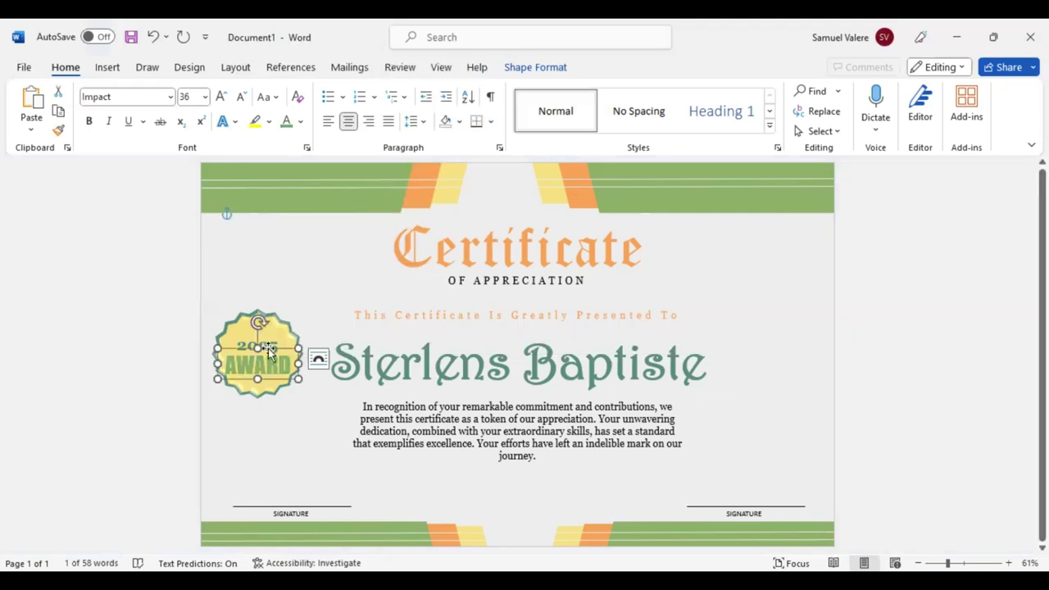
left_click(269, 351)
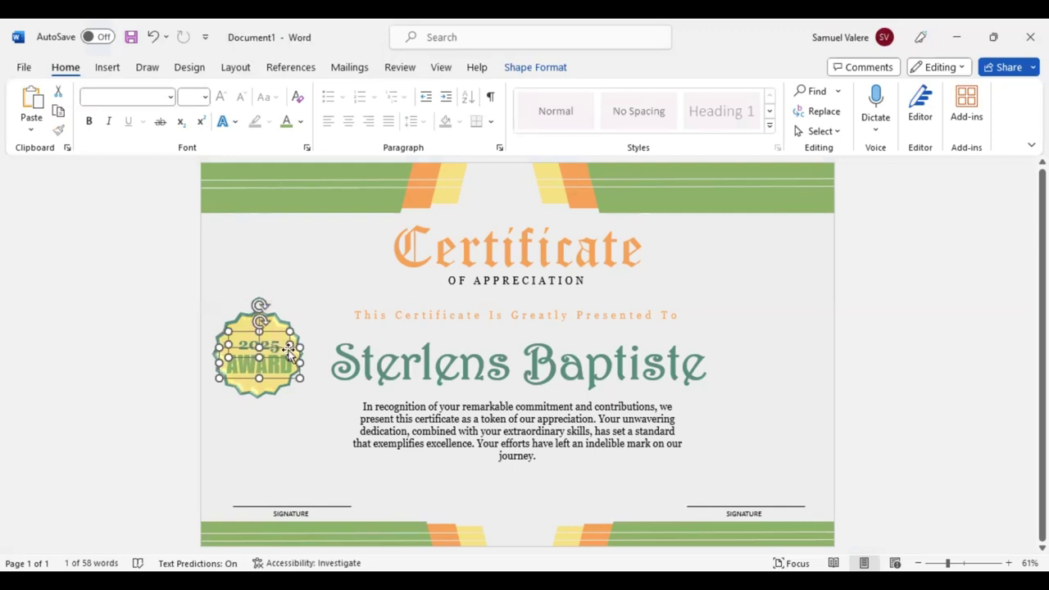
left_click(320, 327)
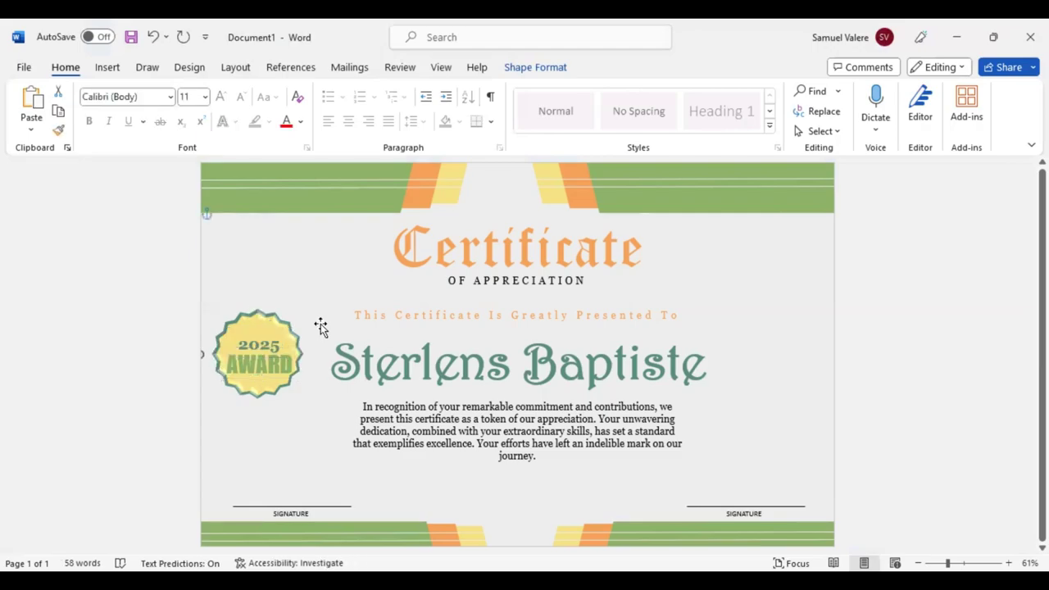